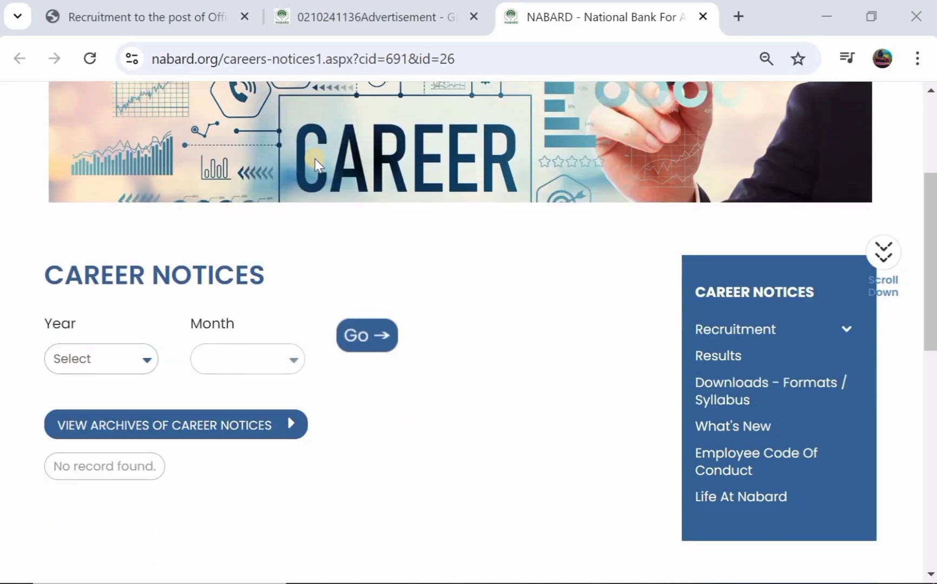
{"action": "scroll", "coordinate": [315, 159], "scroll_direction": "down", "scroll_amount": 1}
Step: Switch to the tab with the NABARD Office Attendant recruitment advertisement PDF
{"action": "scroll", "coordinate": [315, 159], "scroll_direction": "up", "scroll_amount": 3}
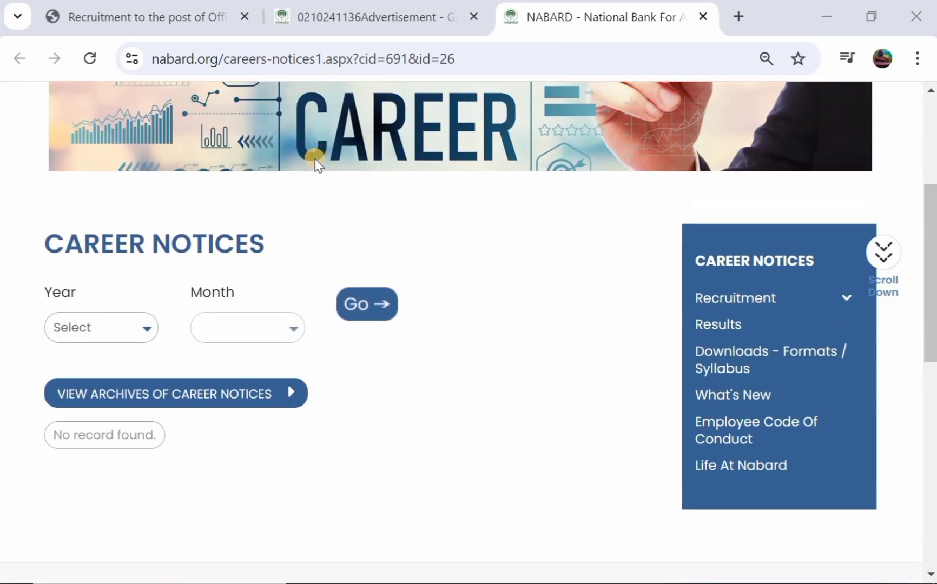
{"action": "scroll", "coordinate": [315, 159], "scroll_direction": "up", "scroll_amount": 3}
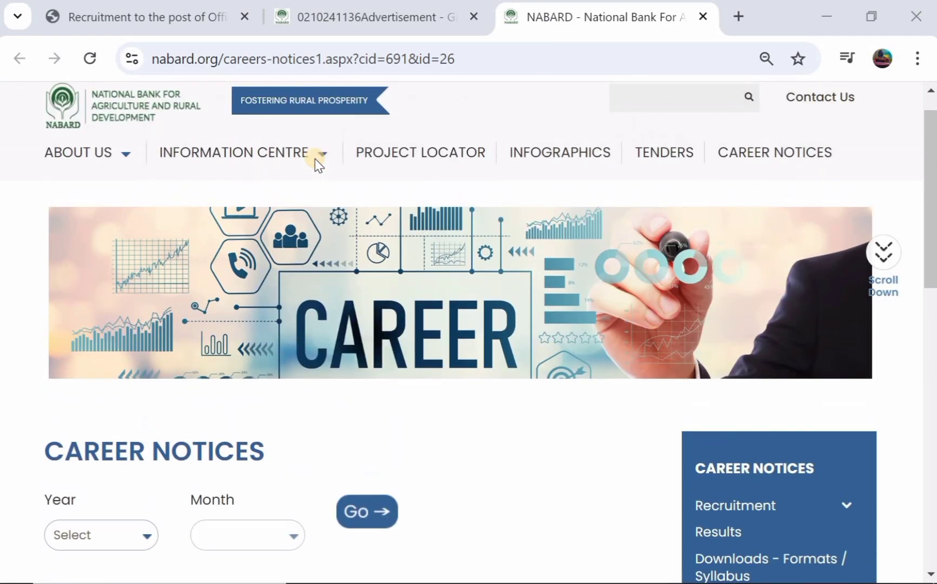
{"action": "scroll", "coordinate": [315, 159], "scroll_direction": "down", "scroll_amount": 2}
{"action": "scroll", "coordinate": [315, 159], "scroll_direction": "down", "scroll_amount": 1}
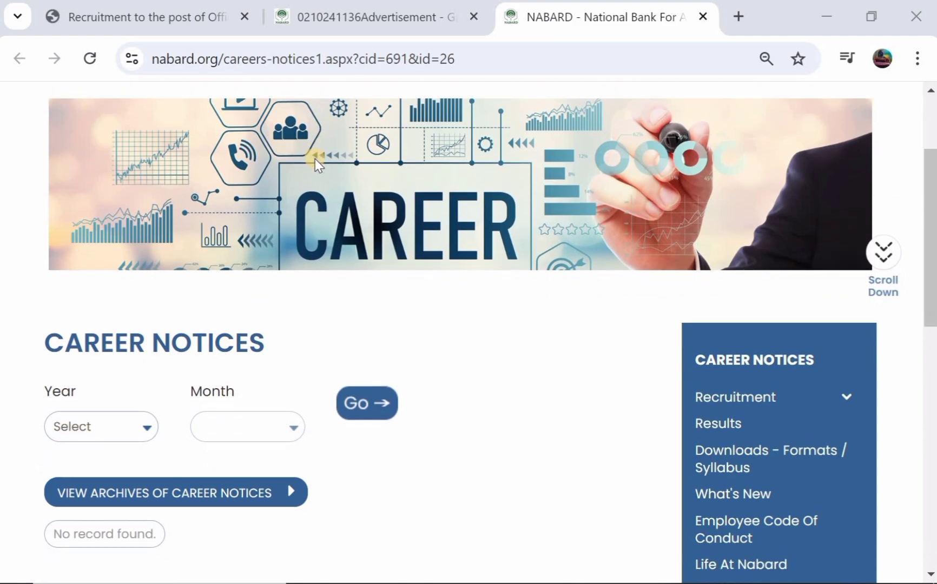
{"action": "scroll", "coordinate": [315, 159], "scroll_direction": "up", "scroll_amount": 2}
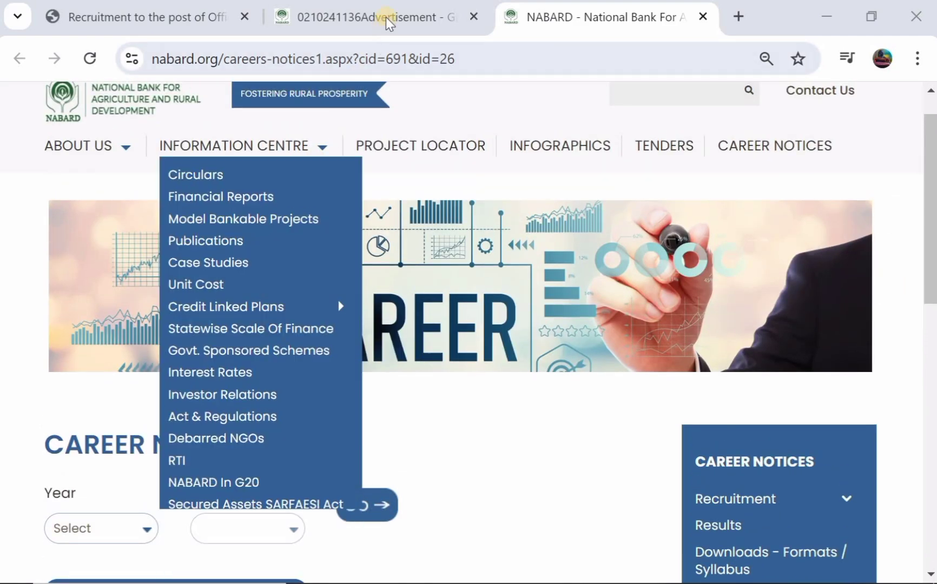
{"action": "left_click", "coordinate": [385, 17]}
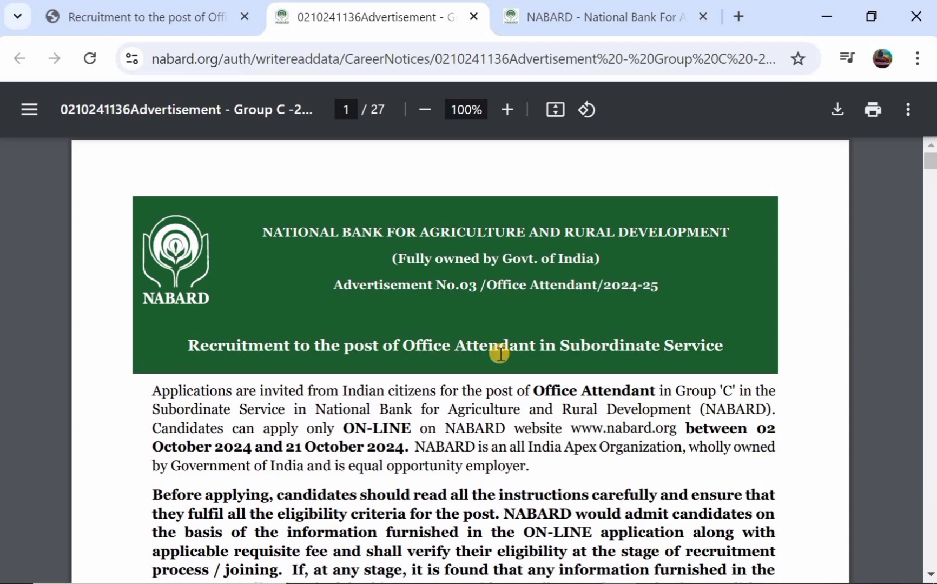
Step: Read through the advertisement's dates, vacancies and reservation rules down to page 9's eligibility criteria
{"action": "scroll", "coordinate": [484, 361], "scroll_direction": "down", "scroll_amount": 5}
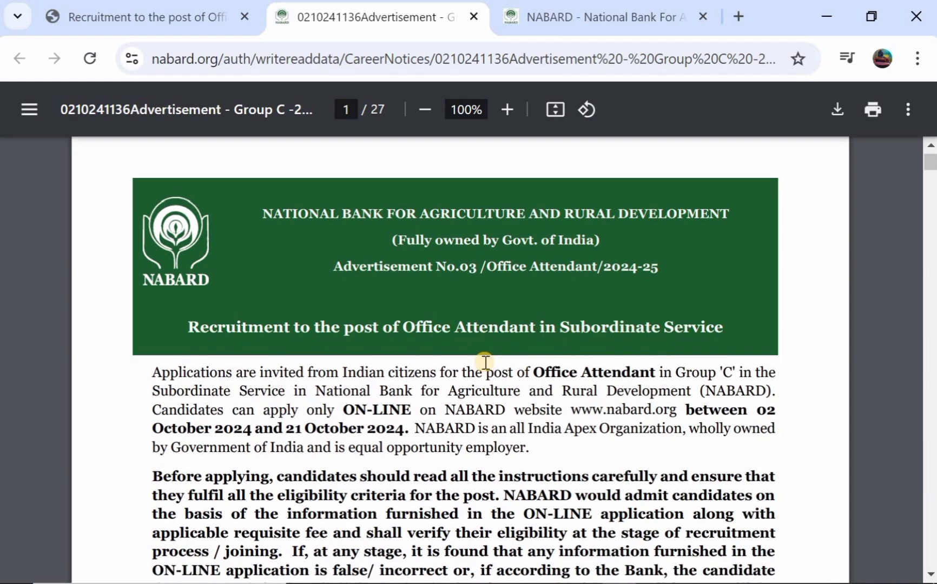
{"action": "scroll", "coordinate": [485, 362], "scroll_direction": "down", "scroll_amount": 4}
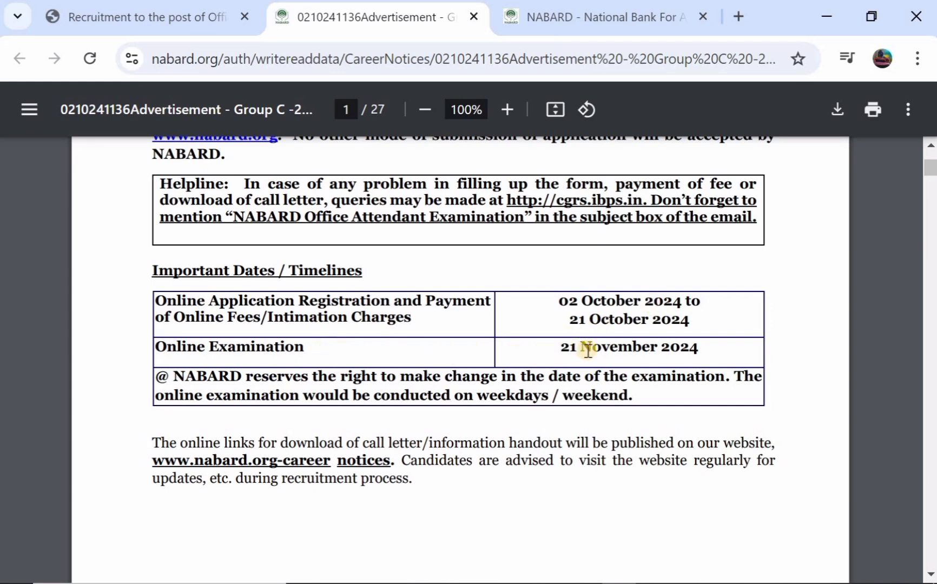
{"action": "scroll", "coordinate": [608, 345], "scroll_direction": "down", "scroll_amount": 10}
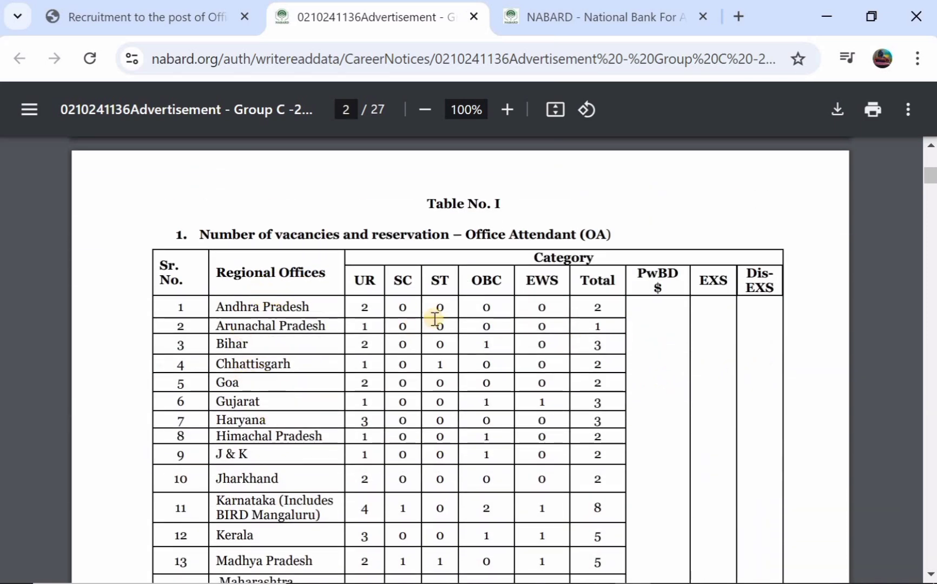
{"action": "scroll", "coordinate": [450, 310], "scroll_direction": "down", "scroll_amount": 6}
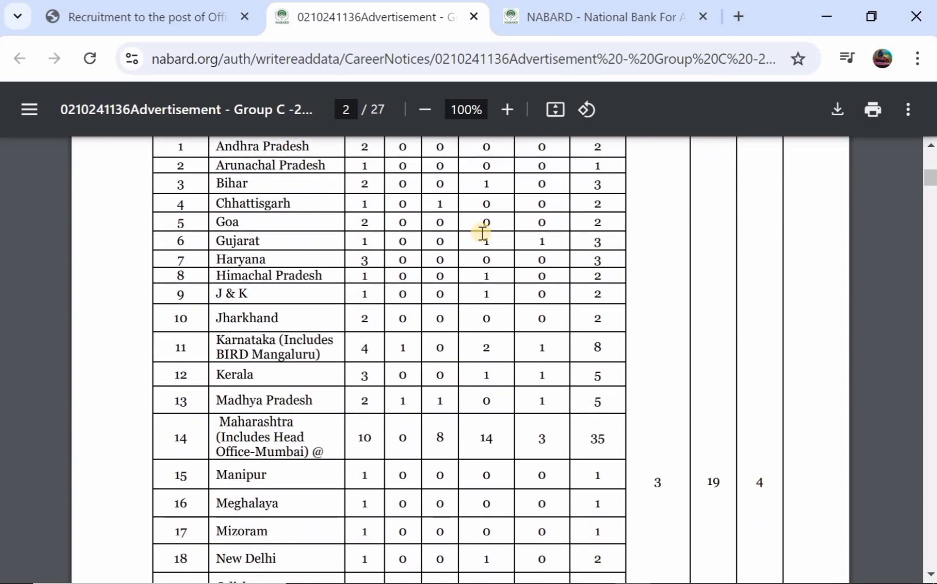
{"action": "scroll", "coordinate": [452, 355], "scroll_direction": "down", "scroll_amount": 14}
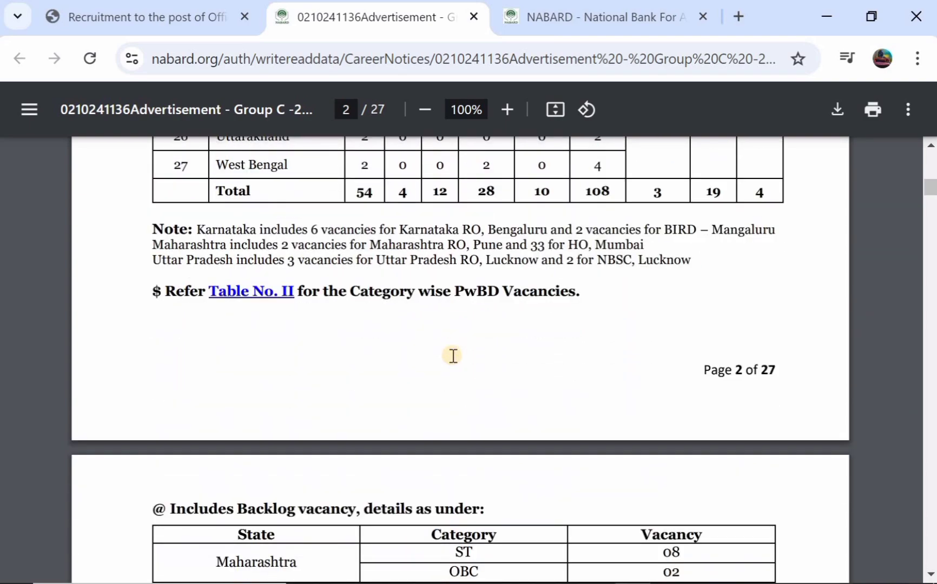
{"action": "scroll", "coordinate": [453, 355], "scroll_direction": "down", "scroll_amount": 14}
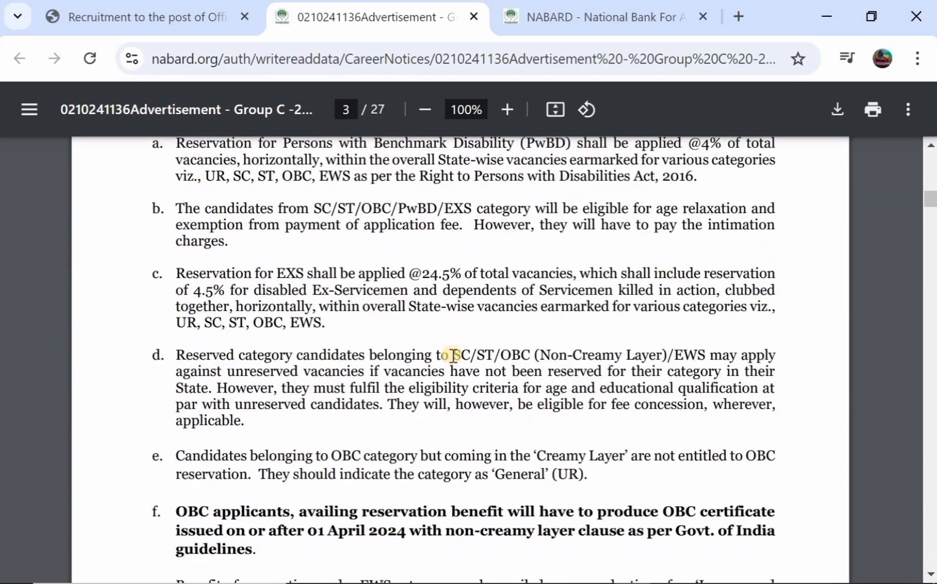
{"action": "scroll", "coordinate": [453, 356], "scroll_direction": "down", "scroll_amount": 15}
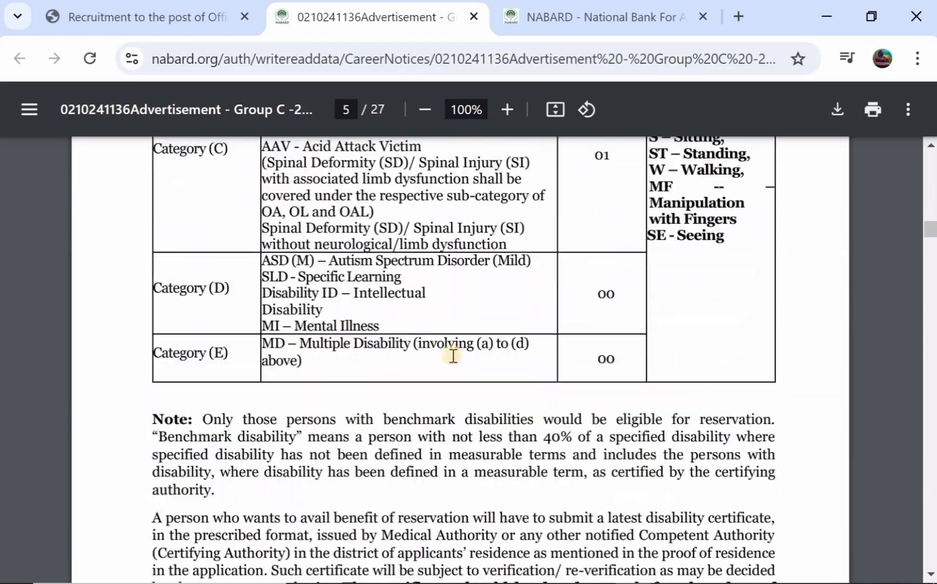
{"action": "scroll", "coordinate": [453, 355], "scroll_direction": "down", "scroll_amount": 15}
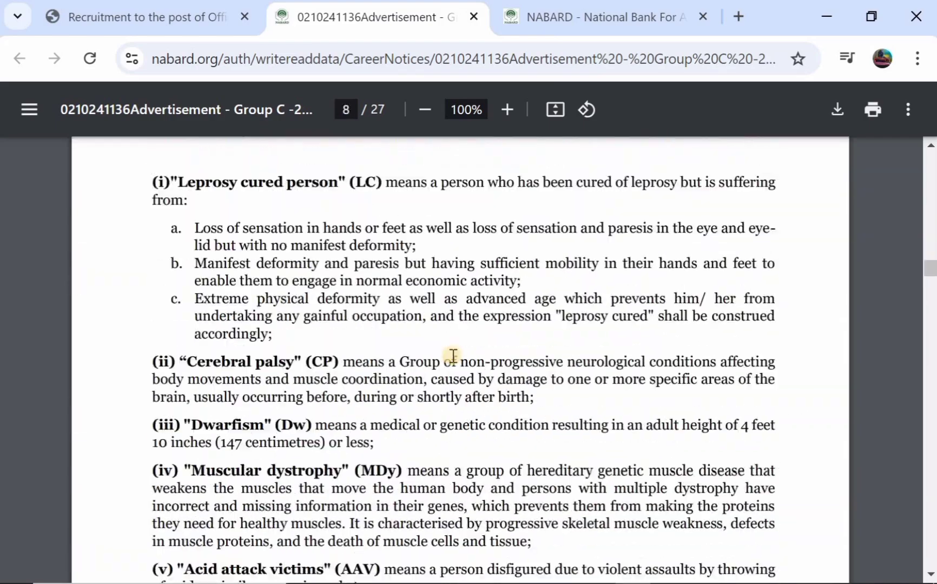
{"action": "scroll", "coordinate": [452, 356], "scroll_direction": "down", "scroll_amount": 5}
{"action": "scroll", "coordinate": [450, 355], "scroll_direction": "up", "scroll_amount": 6}
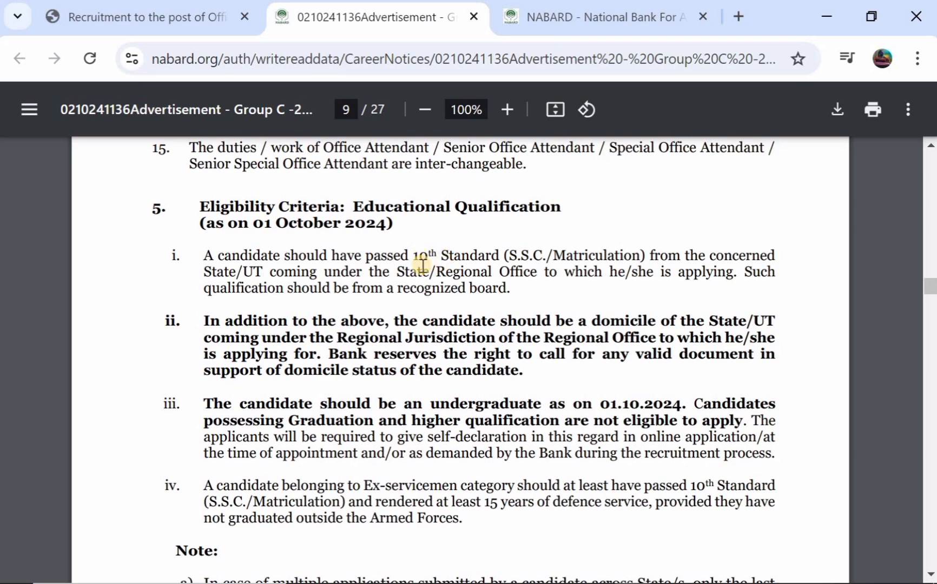
{"action": "scroll", "coordinate": [422, 265], "scroll_direction": "down", "scroll_amount": 8}
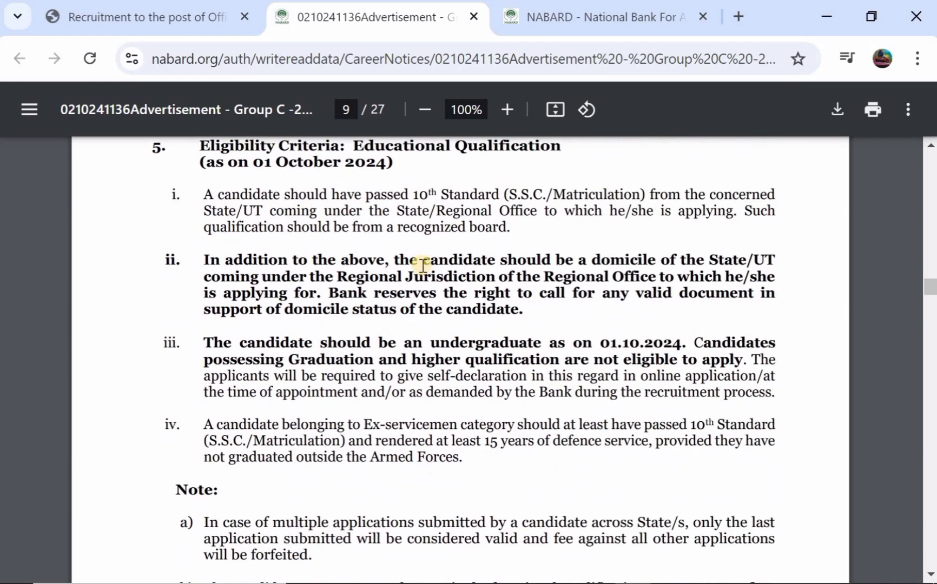
{"action": "scroll", "coordinate": [422, 265], "scroll_direction": "down", "scroll_amount": 3}
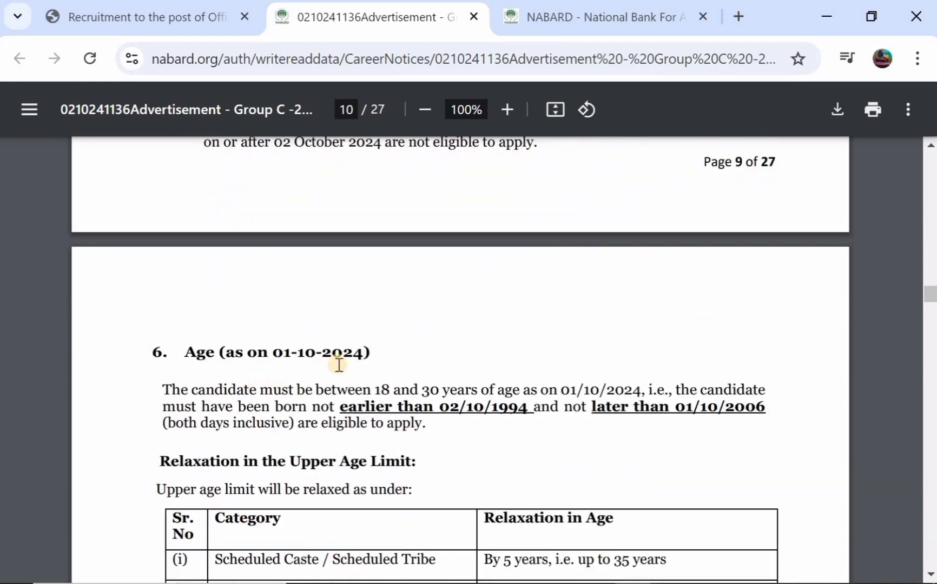
{"action": "scroll", "coordinate": [354, 362], "scroll_direction": "down", "scroll_amount": 1}
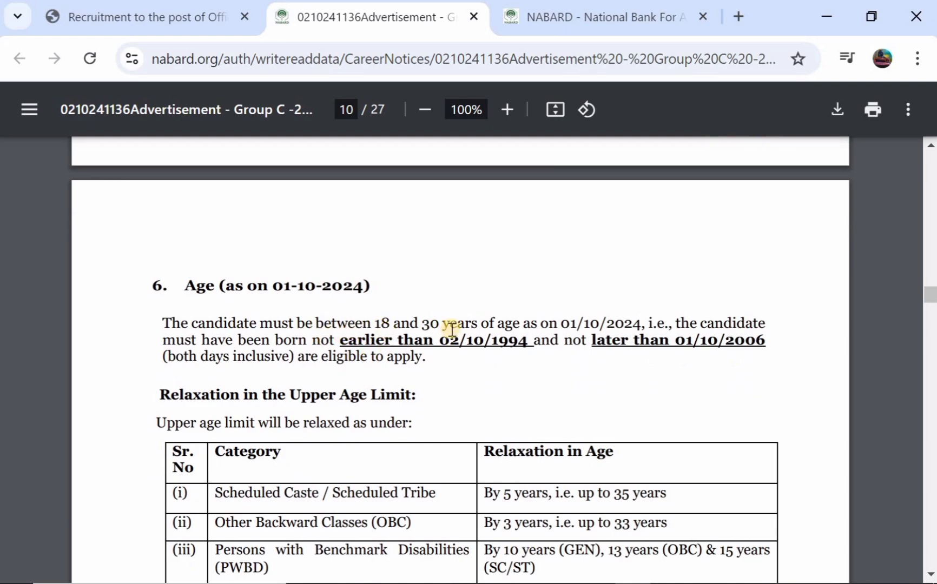
{"action": "scroll", "coordinate": [451, 328], "scroll_direction": "down", "scroll_amount": 2}
{"action": "scroll", "coordinate": [452, 329], "scroll_direction": "down", "scroll_amount": 2}
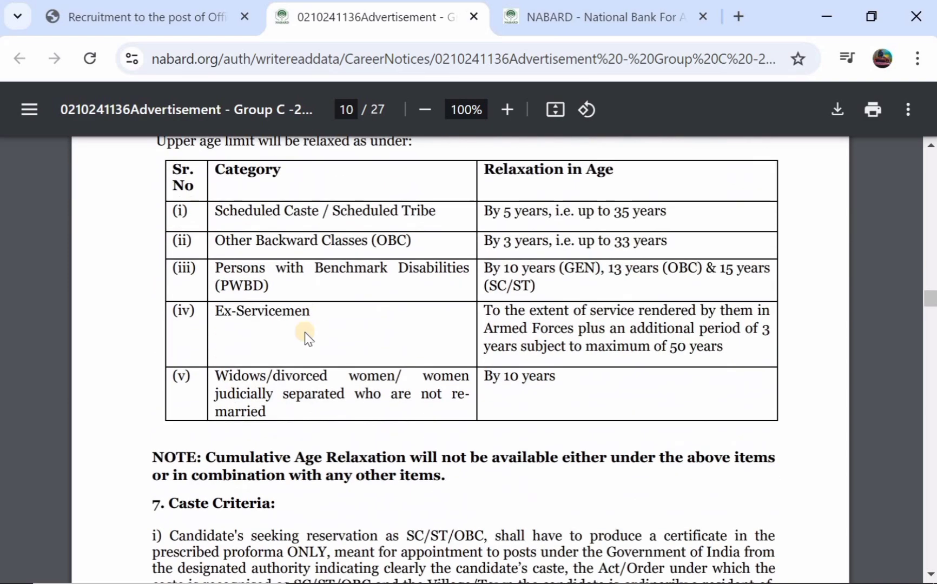
{"action": "scroll", "coordinate": [373, 367], "scroll_direction": "down", "scroll_amount": 7}
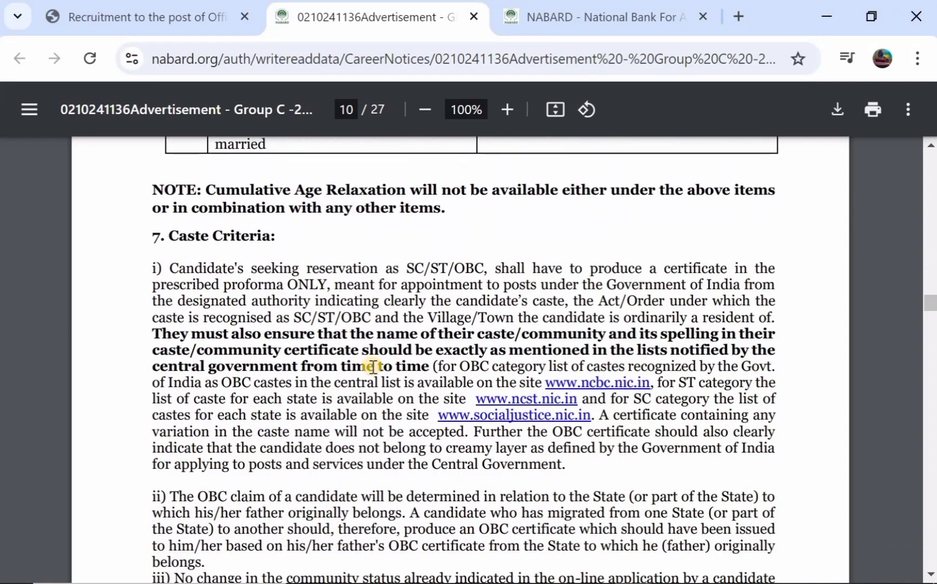
{"action": "scroll", "coordinate": [373, 367], "scroll_direction": "up", "scroll_amount": 12}
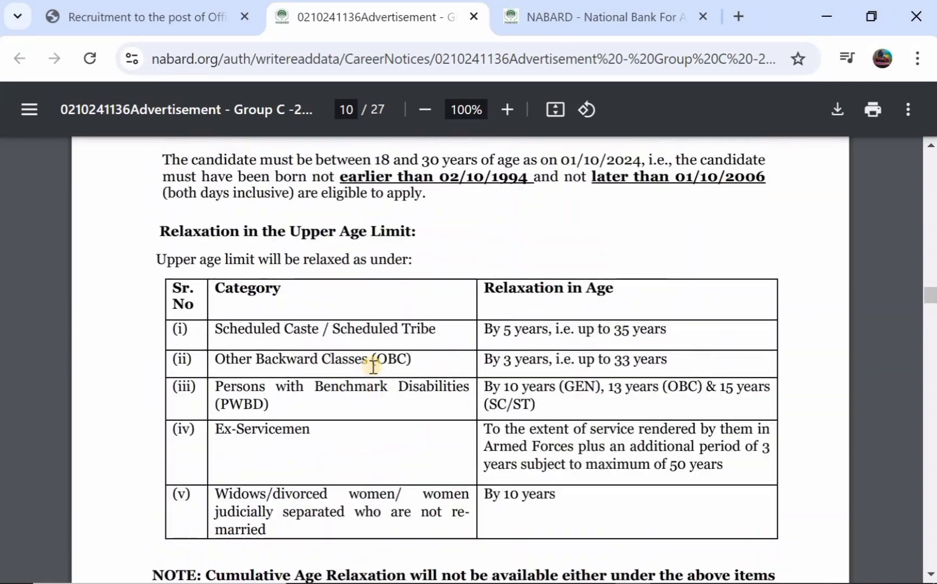
{"action": "scroll", "coordinate": [374, 368], "scroll_direction": "up", "scroll_amount": 12}
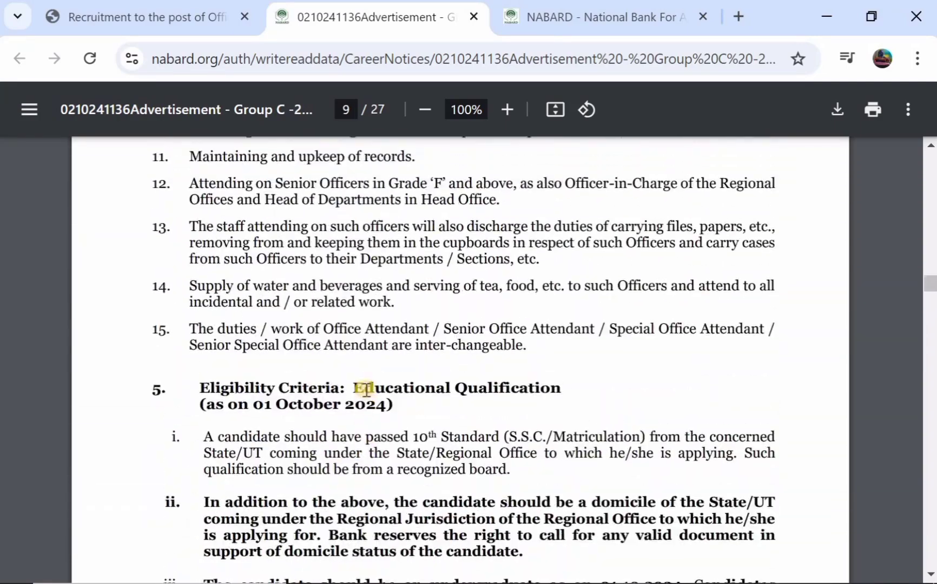
{"action": "scroll", "coordinate": [366, 390], "scroll_direction": "up", "scroll_amount": 10}
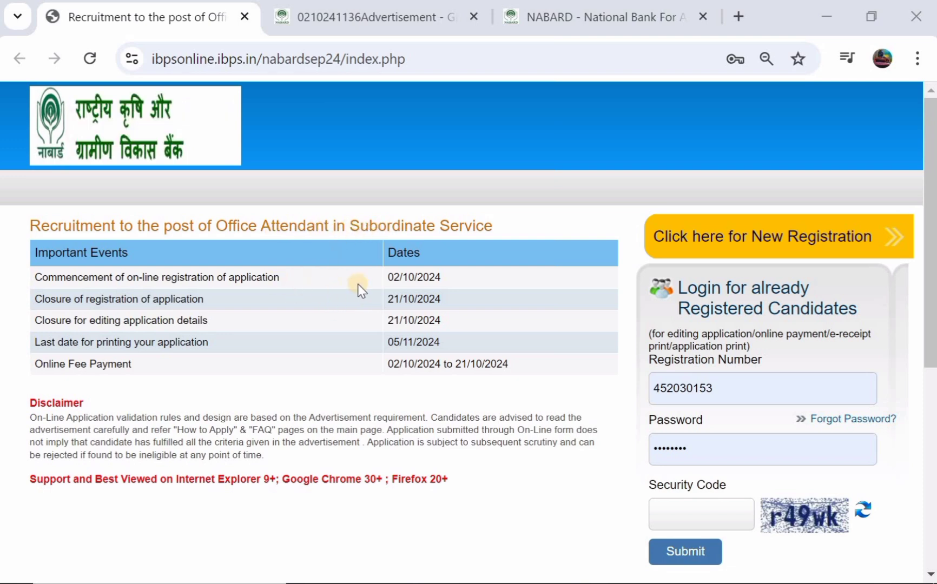
Step: Scroll the nabardsep24 Office Attendant portal page to view the important dates table
{"action": "scroll", "coordinate": [399, 283], "scroll_direction": "down", "scroll_amount": 1}
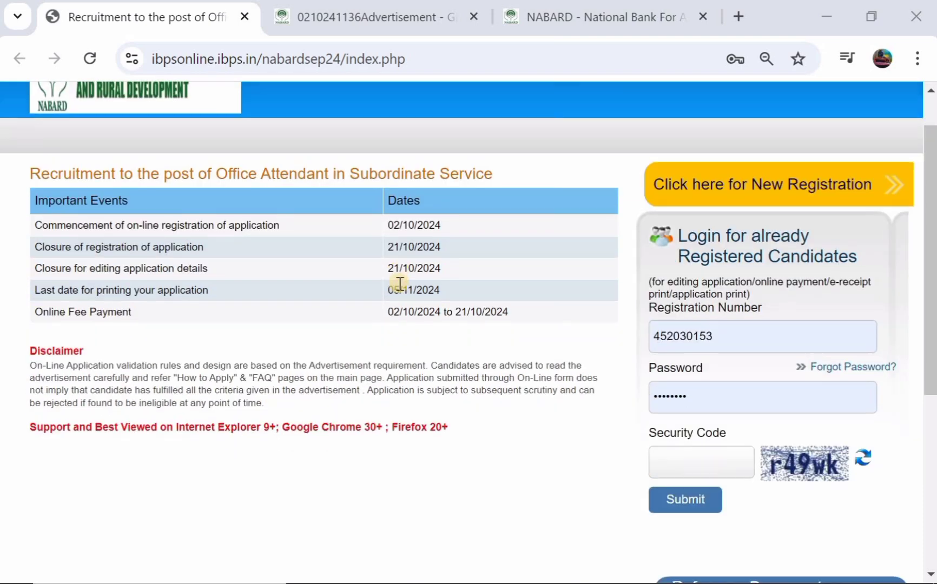
{"action": "scroll", "coordinate": [399, 283], "scroll_direction": "up", "scroll_amount": 1}
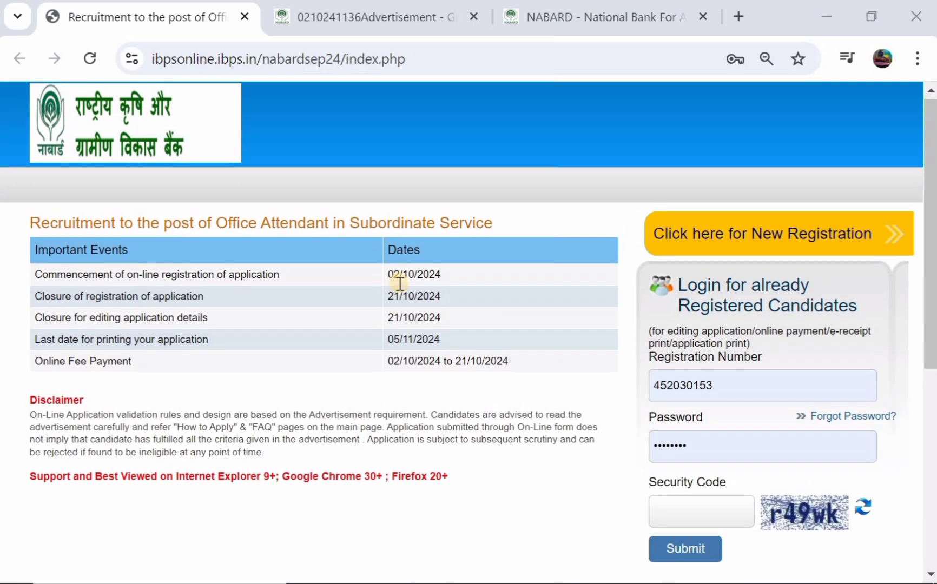
Step: Start a new registration and enter and confirm the candidate's first name
{"action": "left_click", "coordinate": [731, 238]}
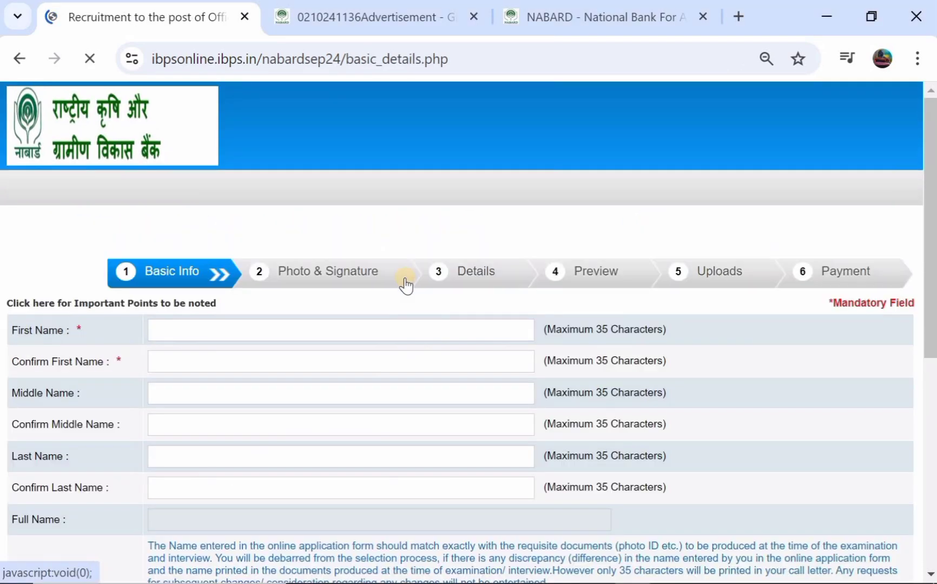
{"action": "scroll", "coordinate": [407, 285], "scroll_direction": "down", "scroll_amount": 1}
{"action": "scroll", "coordinate": [407, 284], "scroll_direction": "down", "scroll_amount": 1}
{"action": "scroll", "coordinate": [406, 277], "scroll_direction": "down", "scroll_amount": 1}
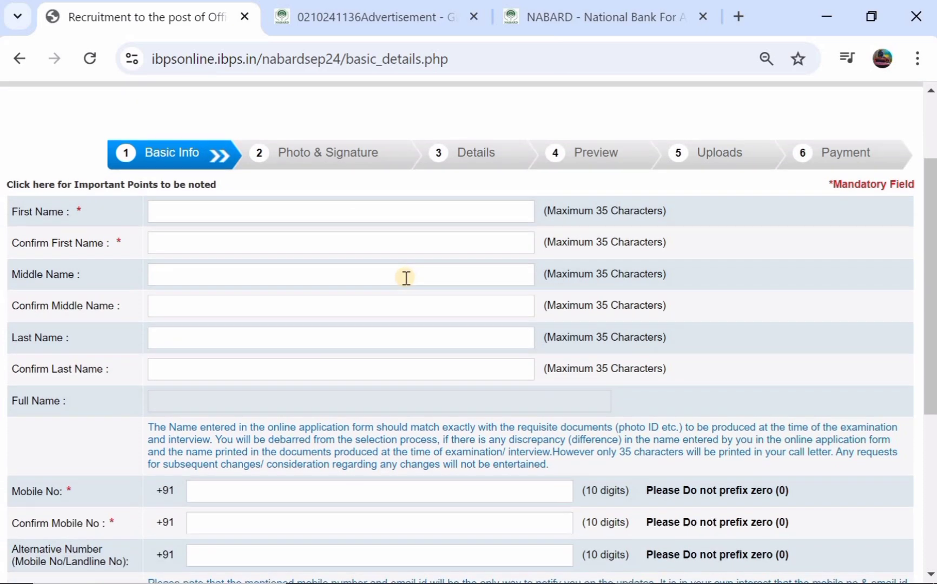
{"action": "left_click", "coordinate": [185, 214]}
{"action": "type", "text": "RAJENDER"}
{"action": "left_click", "coordinate": [164, 241]}
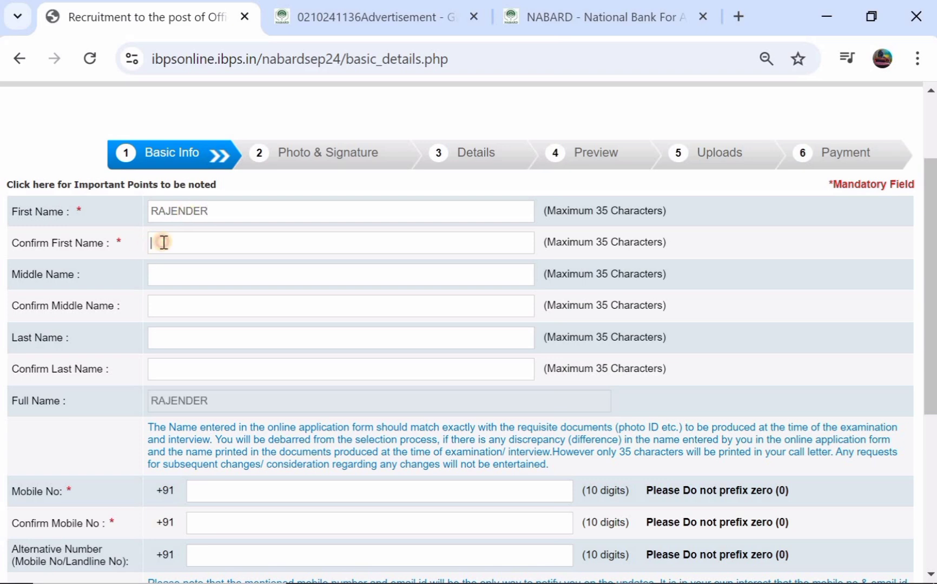
{"action": "type", "text": "RAJENDER"}
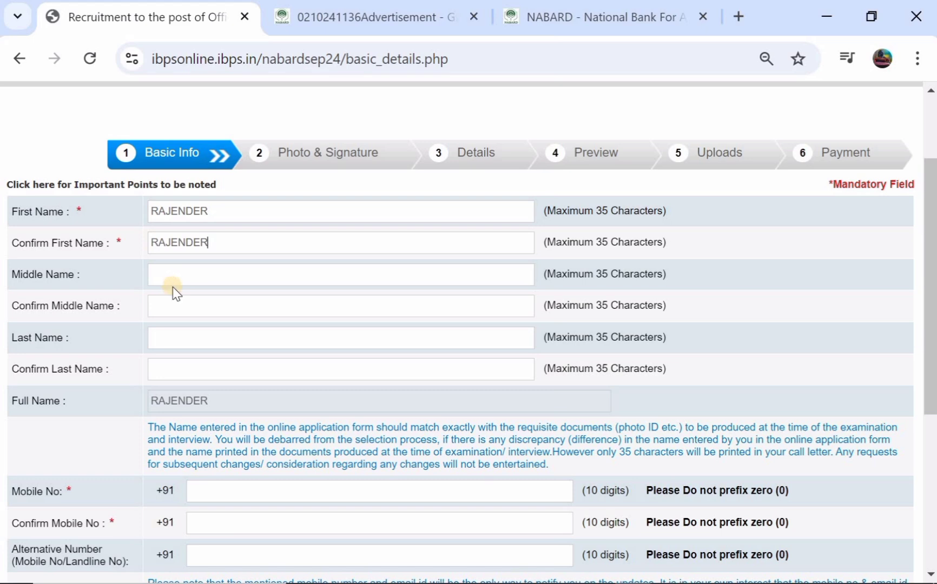
Step: Fill in the candidate's last name and its confirmation field
{"action": "left_click", "coordinate": [187, 342]}
{"action": "left_click", "coordinate": [178, 365]}
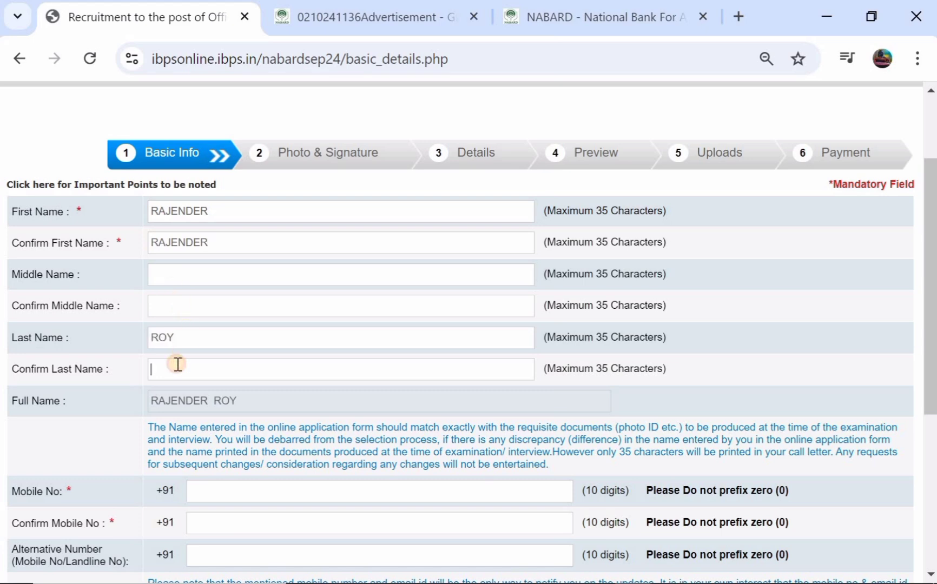
{"action": "scroll", "coordinate": [178, 365], "scroll_direction": "down", "scroll_amount": 2}
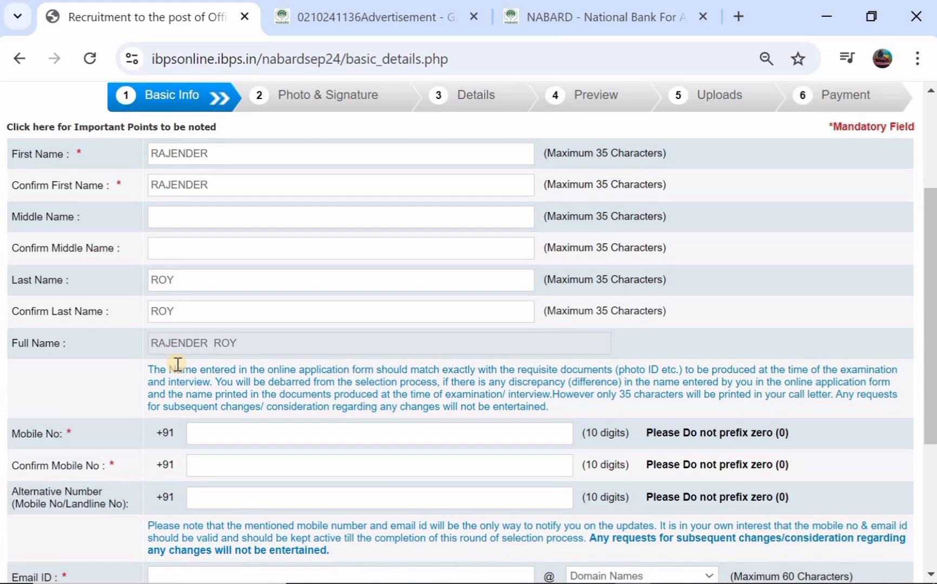
{"action": "scroll", "coordinate": [191, 324], "scroll_direction": "down", "scroll_amount": 2}
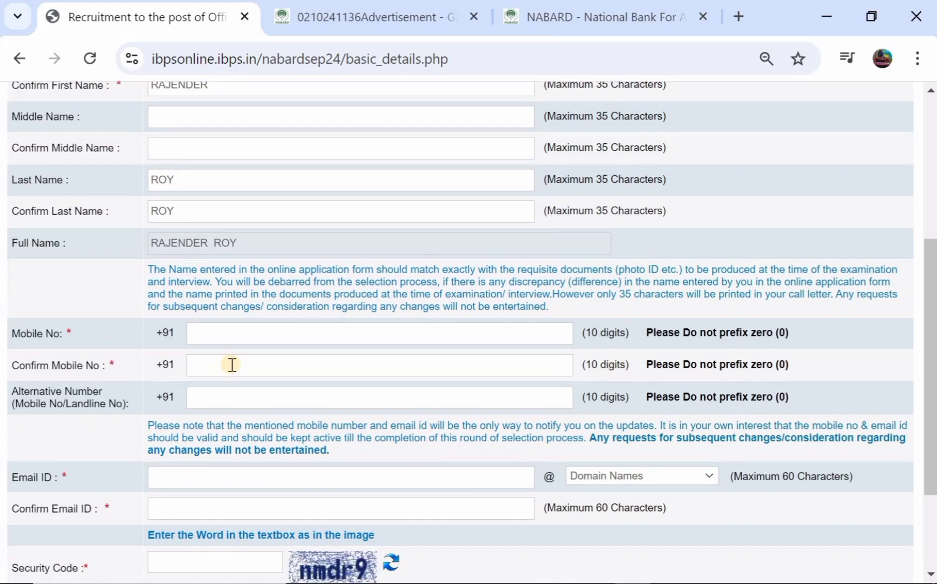
{"action": "scroll", "coordinate": [232, 364], "scroll_direction": "down", "scroll_amount": 2}
Step: Enter the e-mail ID with the gmail.com domain and fill in the e-mail confirmation
{"action": "left_click", "coordinate": [203, 396]}
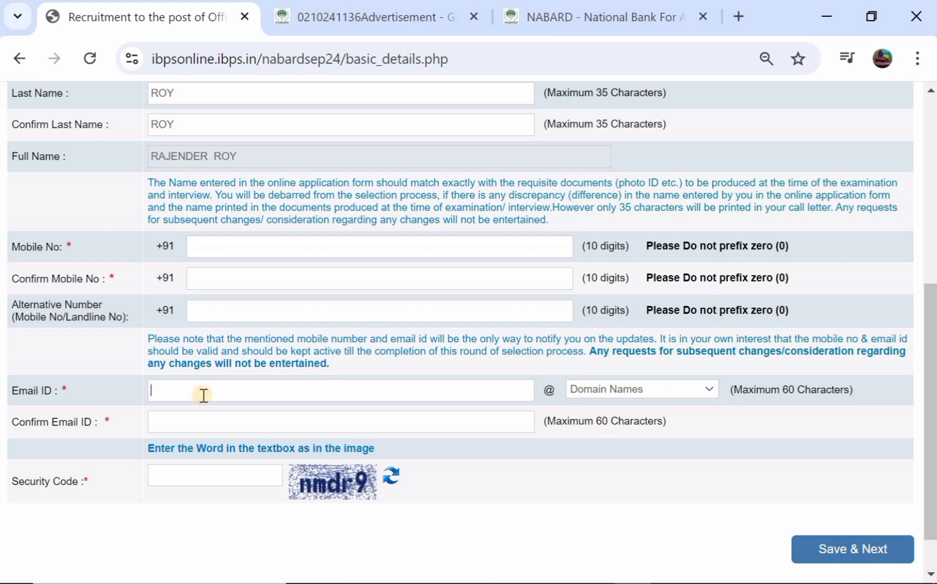
{"action": "type", "text": "TRE"}
{"action": "key", "text": "BackSpace"}
{"action": "key", "text": "BackSpace"}
{"action": "left_click", "coordinate": [595, 389]}
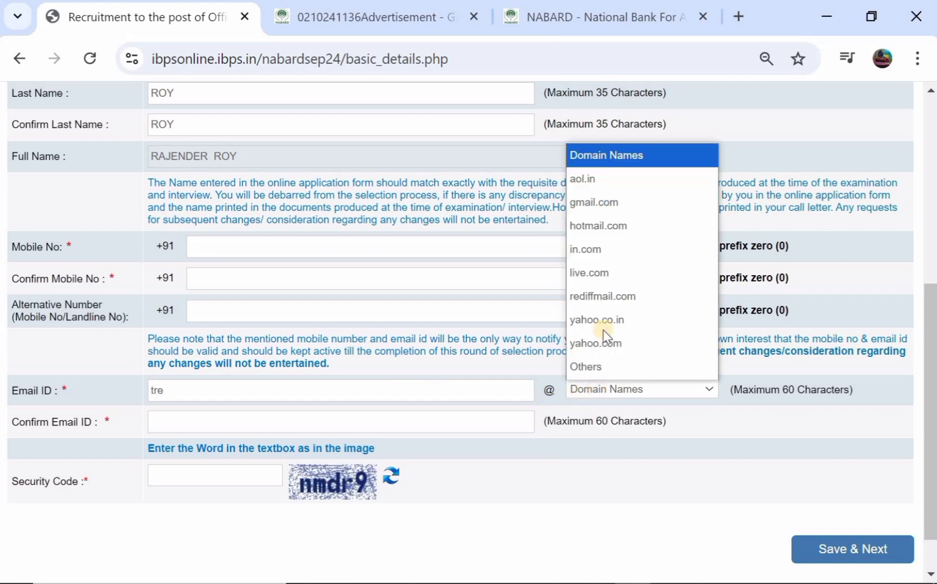
{"action": "left_click", "coordinate": [642, 202]}
{"action": "left_click", "coordinate": [173, 421]}
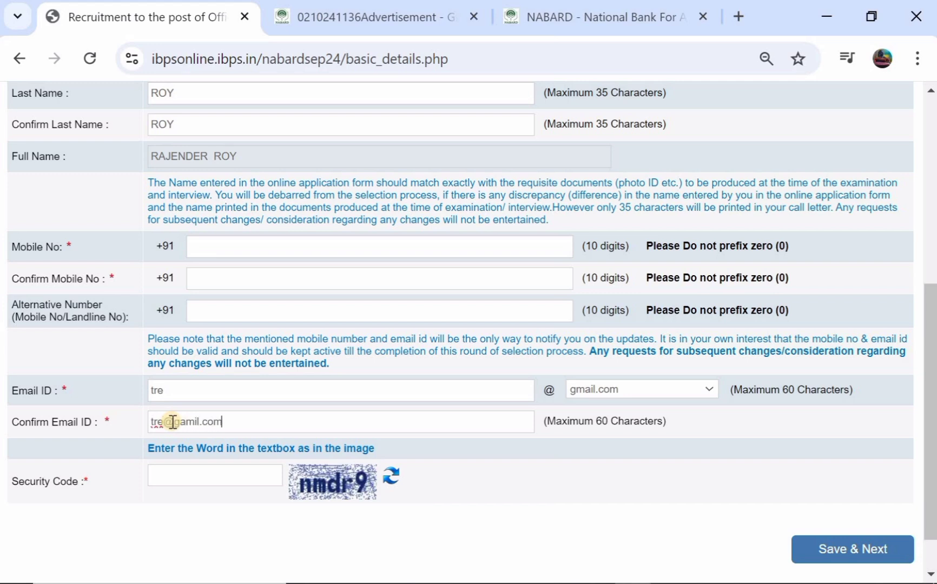
{"action": "left_click", "coordinate": [184, 474]}
{"action": "scroll", "coordinate": [373, 278], "scroll_direction": "up", "scroll_amount": 1}
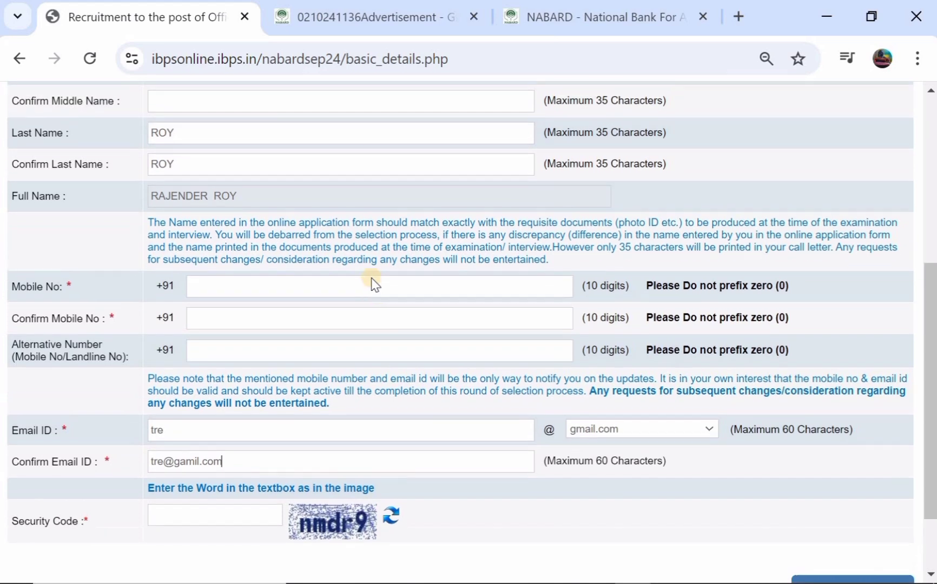
{"action": "scroll", "coordinate": [373, 282], "scroll_direction": "down", "scroll_amount": 1}
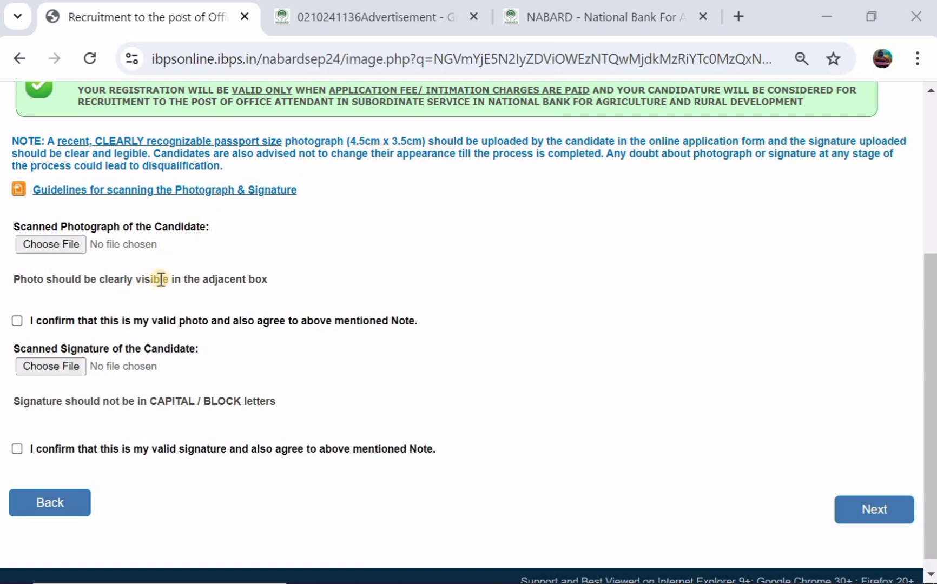
Step: Open the scanning guidelines PDF and read the 20KB–50KB photo and 10KB–20KB signature limits
{"action": "left_click", "coordinate": [141, 191]}
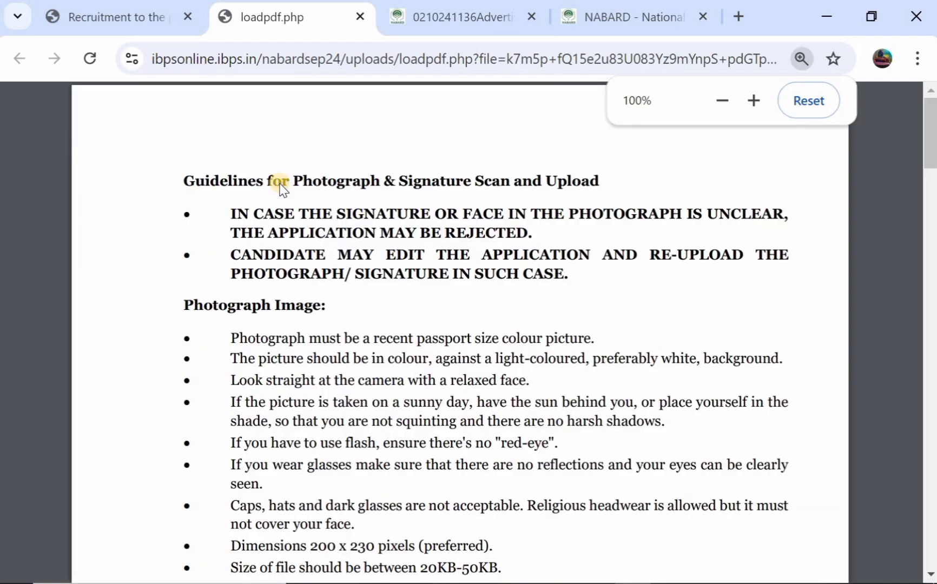
{"action": "scroll", "coordinate": [331, 292], "scroll_direction": "down", "scroll_amount": 6}
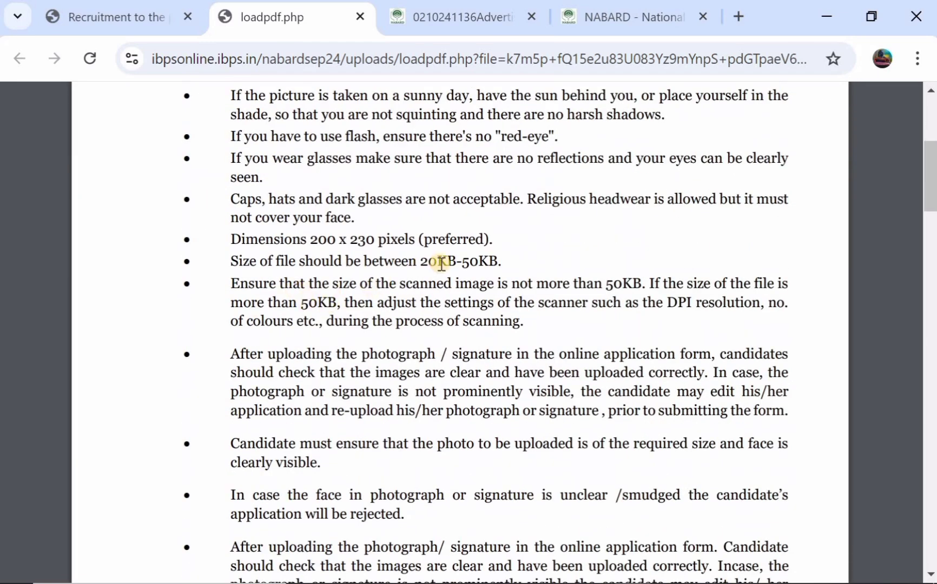
{"action": "scroll", "coordinate": [413, 265], "scroll_direction": "down", "scroll_amount": 9}
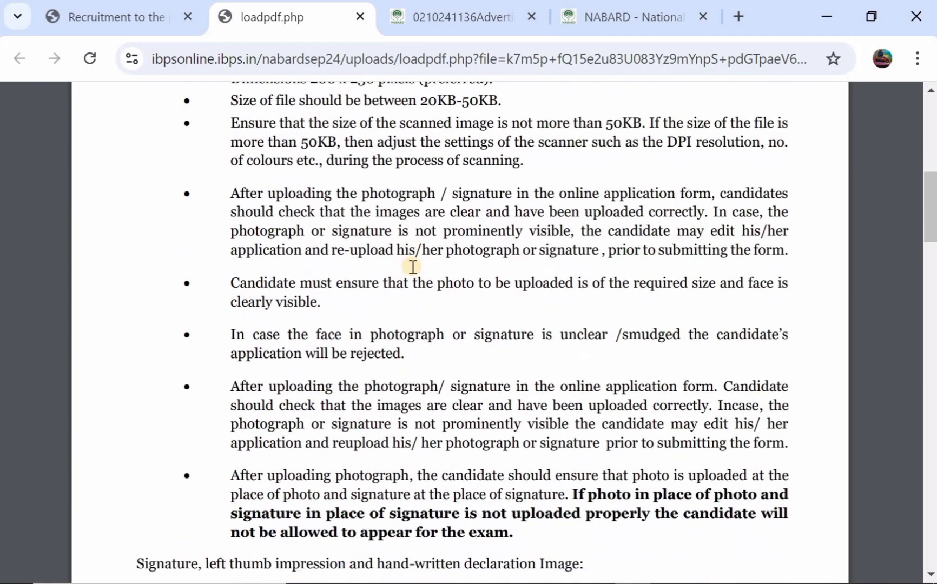
{"action": "scroll", "coordinate": [413, 267], "scroll_direction": "down", "scroll_amount": 4}
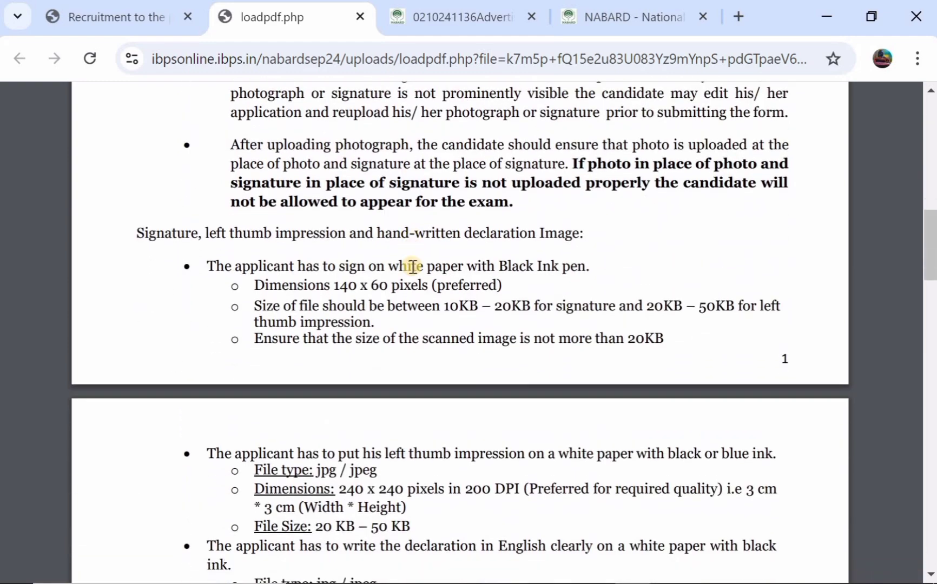
{"action": "scroll", "coordinate": [413, 266], "scroll_direction": "down", "scroll_amount": 1}
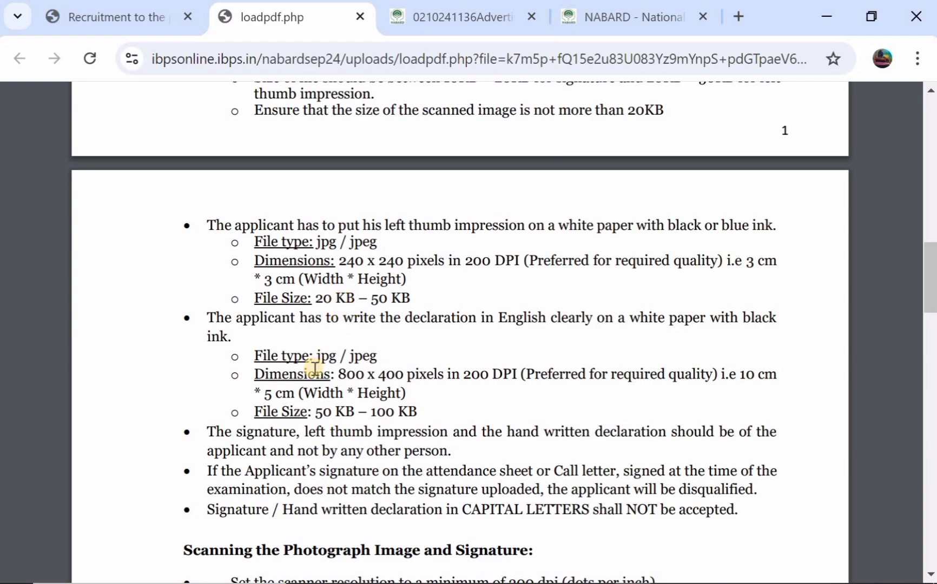
{"action": "scroll", "coordinate": [314, 371], "scroll_direction": "down", "scroll_amount": 1}
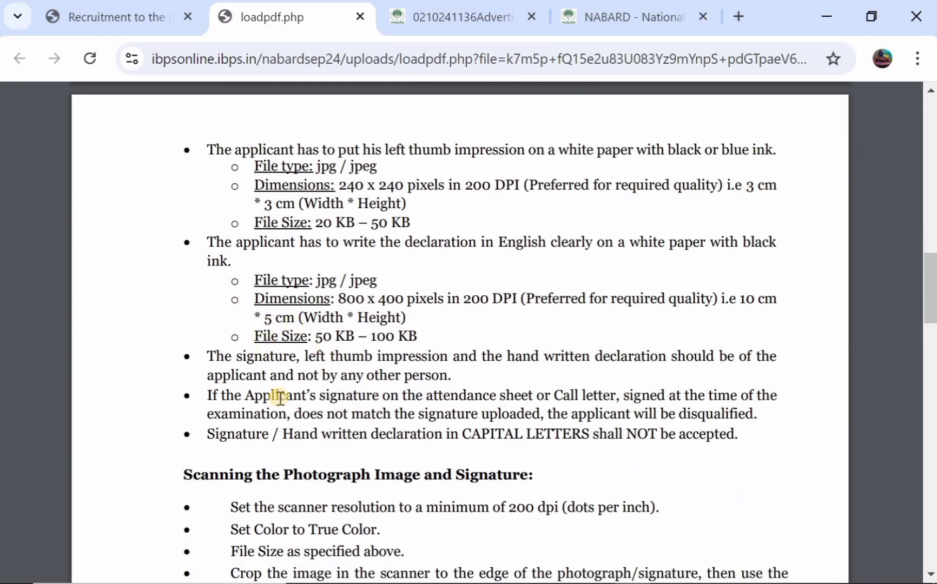
{"action": "scroll", "coordinate": [329, 385], "scroll_direction": "down", "scroll_amount": 2}
{"action": "scroll", "coordinate": [333, 385], "scroll_direction": "down", "scroll_amount": 3}
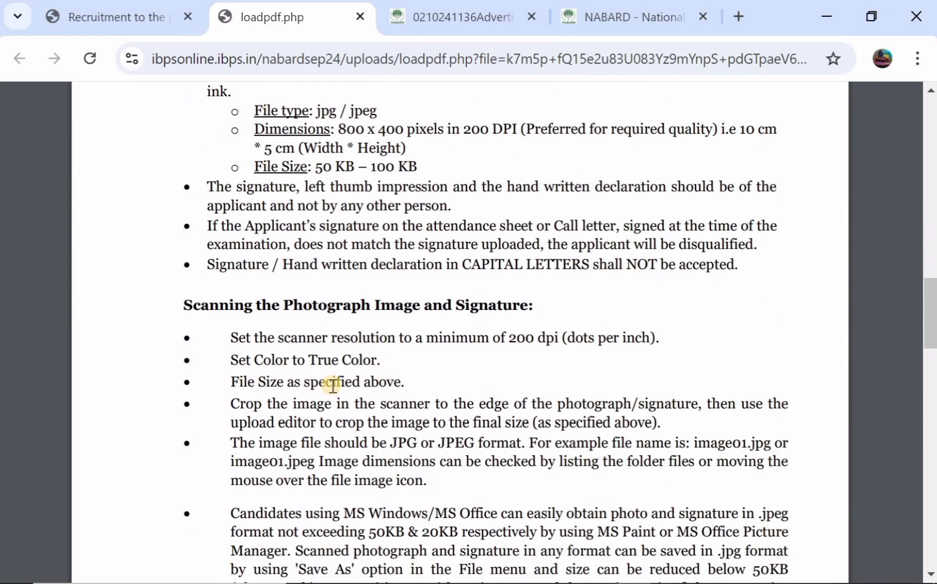
Step: Back on the application tab, tick the photo confirmation checkbox and proceed to step 3, Details
{"action": "scroll", "coordinate": [333, 385], "scroll_direction": "up", "scroll_amount": 5}
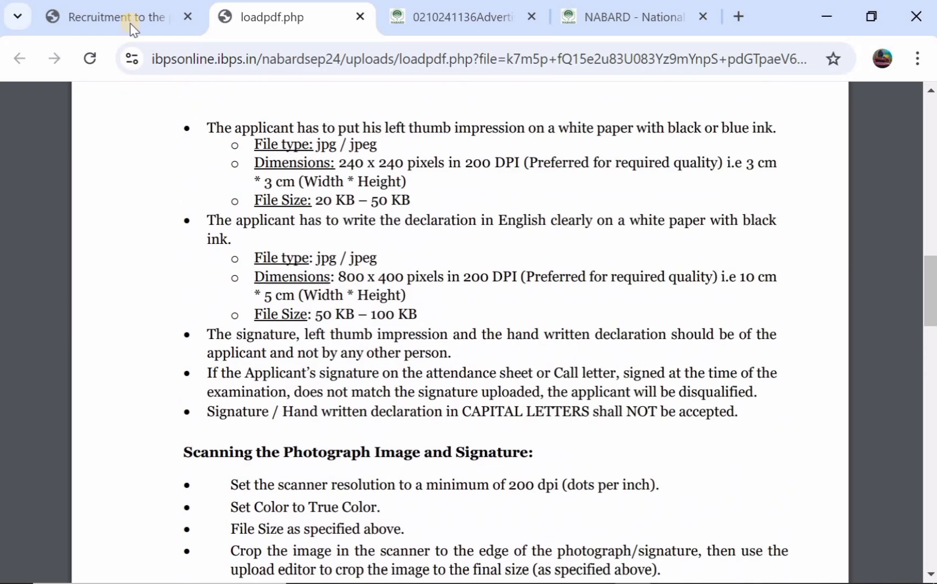
{"action": "left_click", "coordinate": [130, 18]}
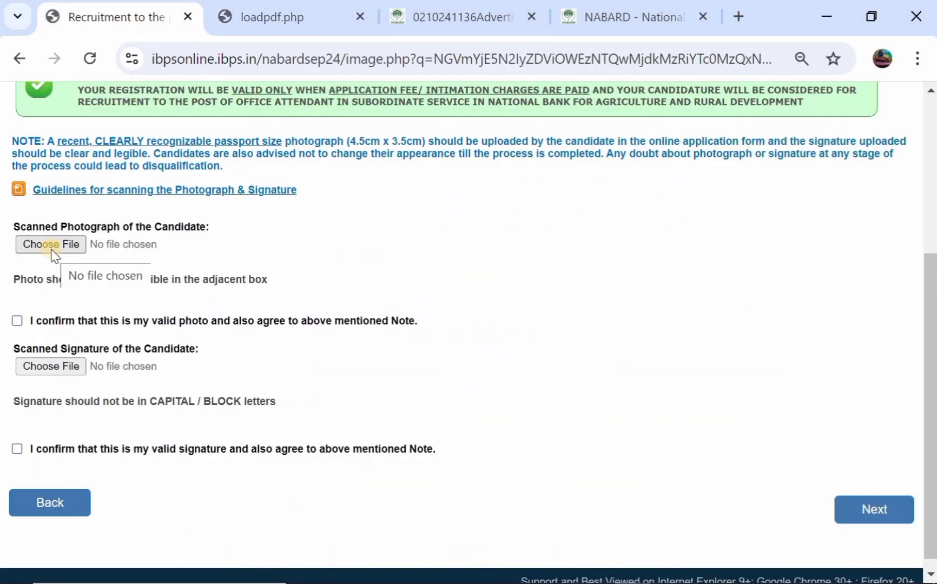
{"action": "left_click", "coordinate": [19, 320]}
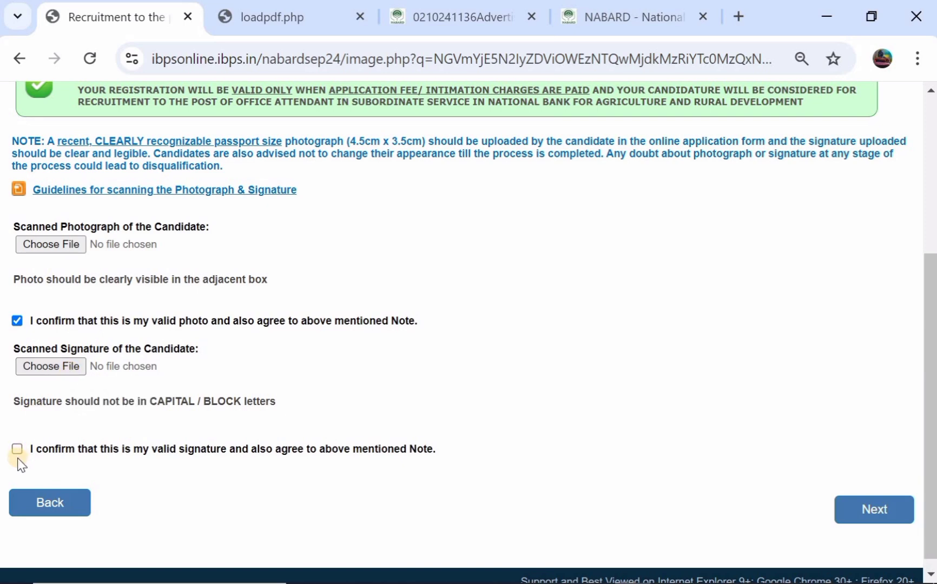
{"action": "left_click", "coordinate": [875, 514]}
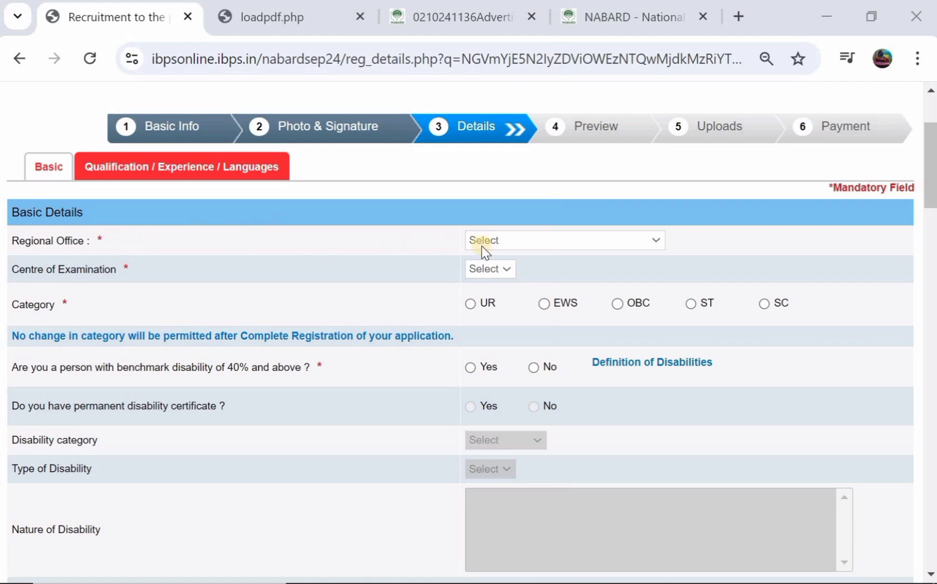
Step: Choose Telangana regional office and Warangal exam centre, then select OBC and accept its alert
{"action": "left_click", "coordinate": [519, 238]}
{"action": "scroll", "coordinate": [519, 391], "scroll_direction": "down", "scroll_amount": 5}
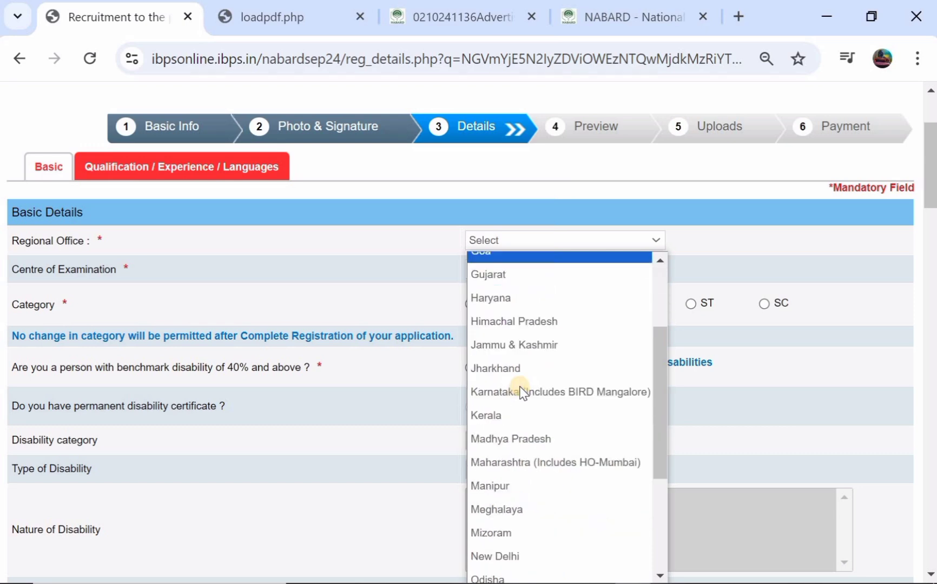
{"action": "left_click", "coordinate": [502, 478]}
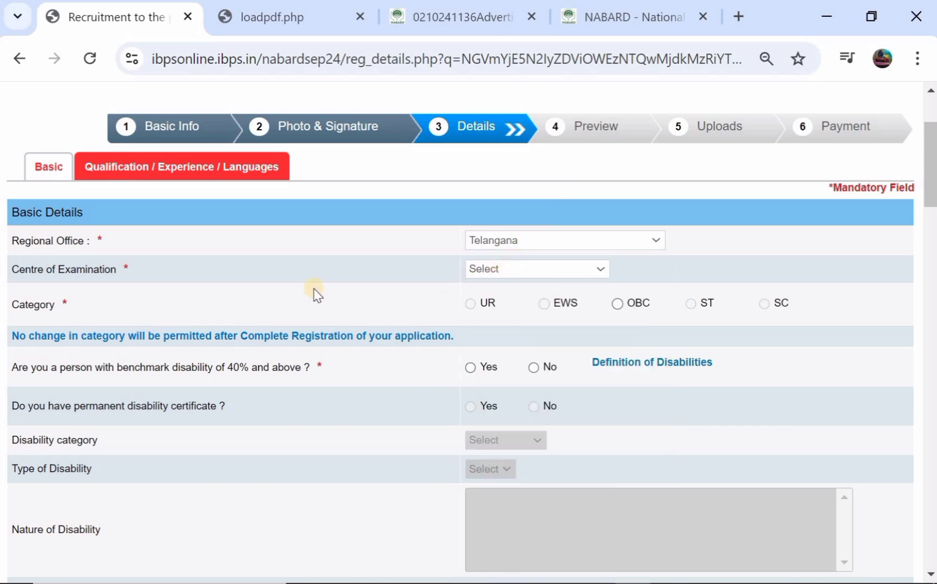
{"action": "left_click", "coordinate": [485, 266]}
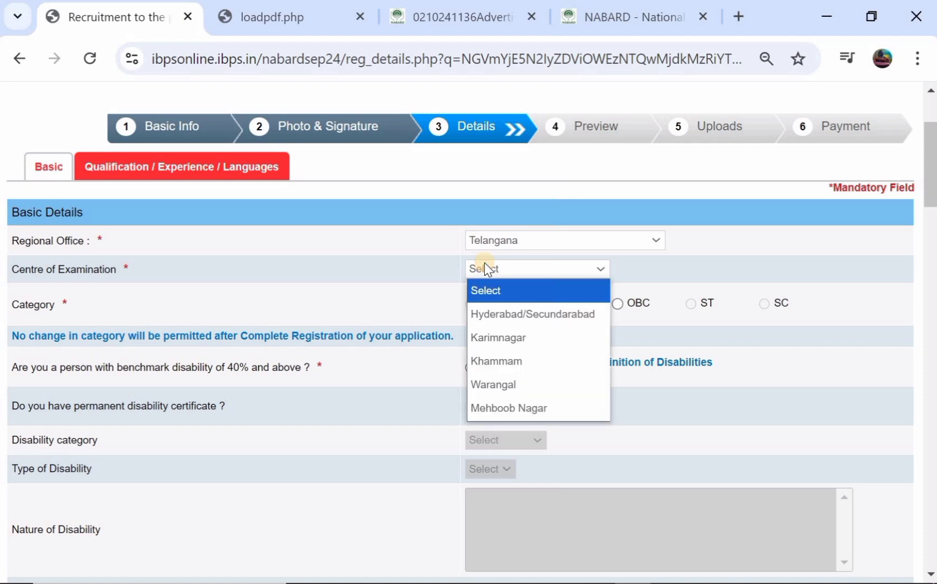
{"action": "left_click", "coordinate": [487, 385]}
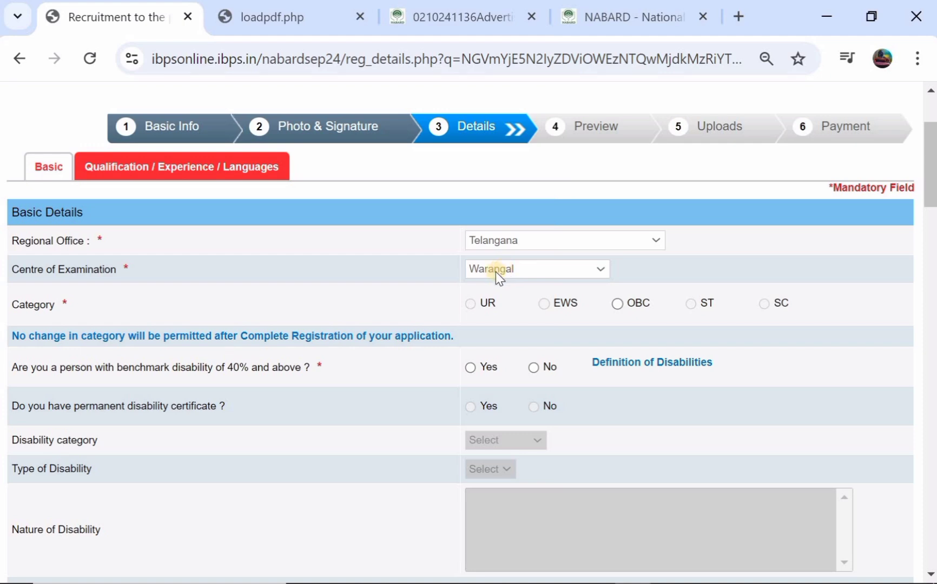
{"action": "scroll", "coordinate": [412, 279], "scroll_direction": "down", "scroll_amount": 1}
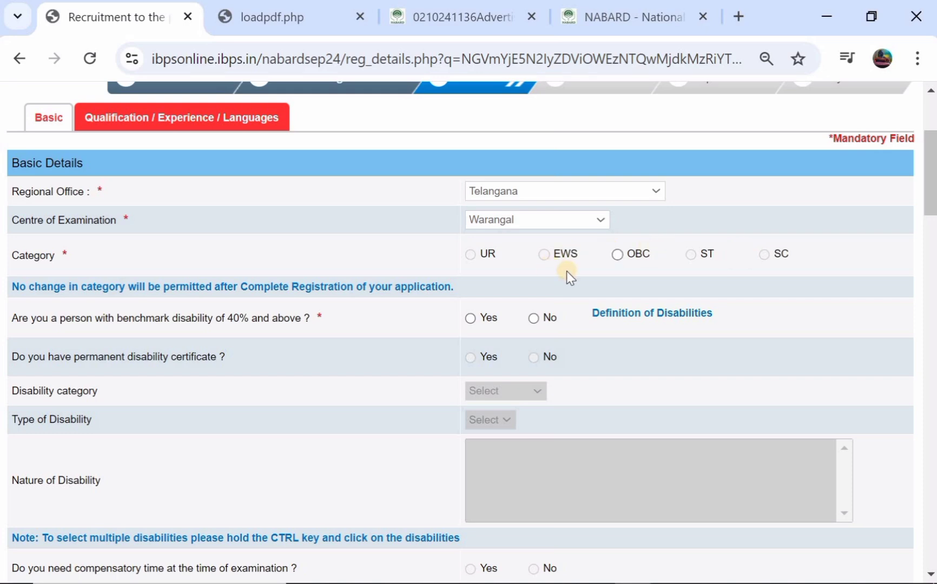
{"action": "left_click", "coordinate": [618, 255]}
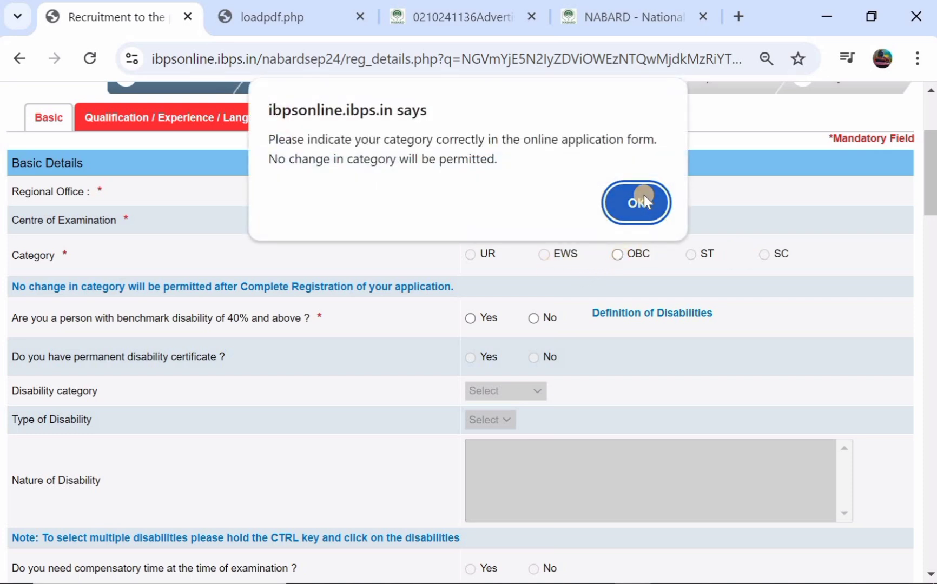
{"action": "left_click", "coordinate": [643, 196]}
Step: Answer No to the benchmark disability and RPwD writing-difficulty questions
{"action": "scroll", "coordinate": [520, 202], "scroll_direction": "down", "scroll_amount": 1}
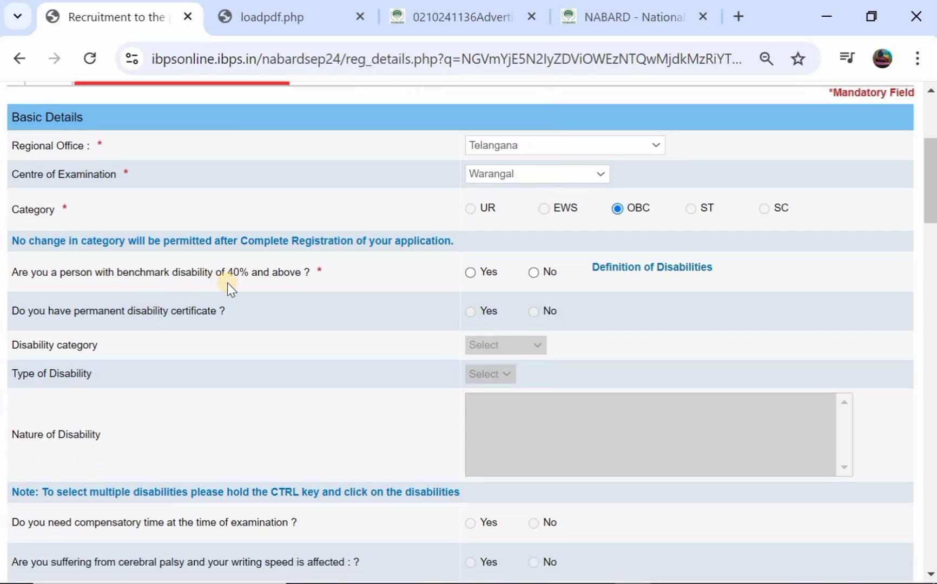
{"action": "left_click", "coordinate": [470, 273]}
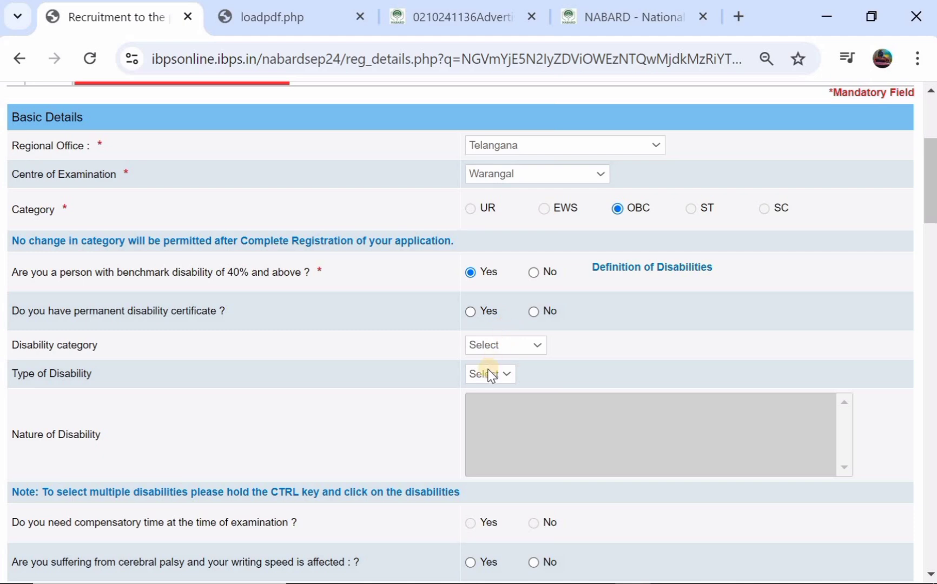
{"action": "left_click", "coordinate": [534, 272]}
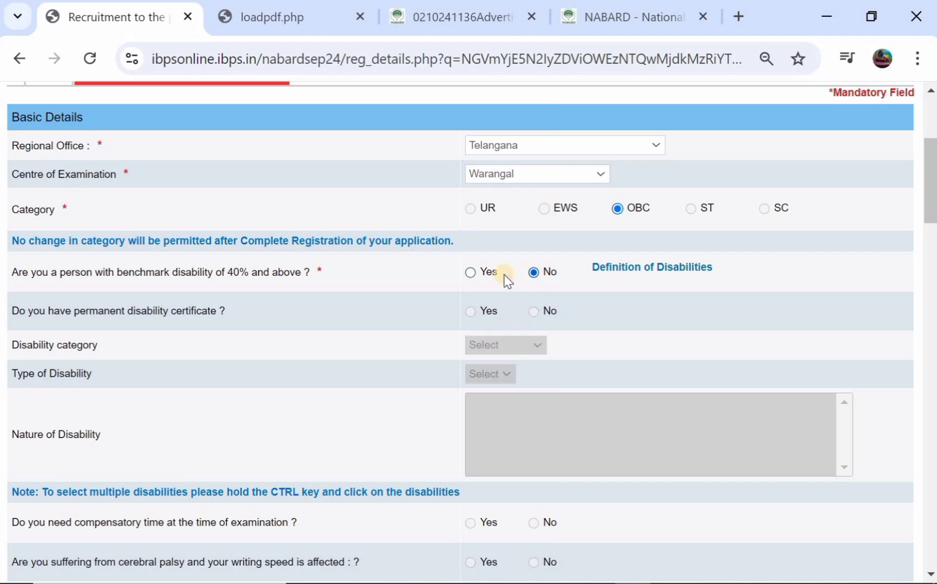
{"action": "scroll", "coordinate": [401, 274], "scroll_direction": "down", "scroll_amount": 2}
{"action": "scroll", "coordinate": [402, 274], "scroll_direction": "down", "scroll_amount": 1}
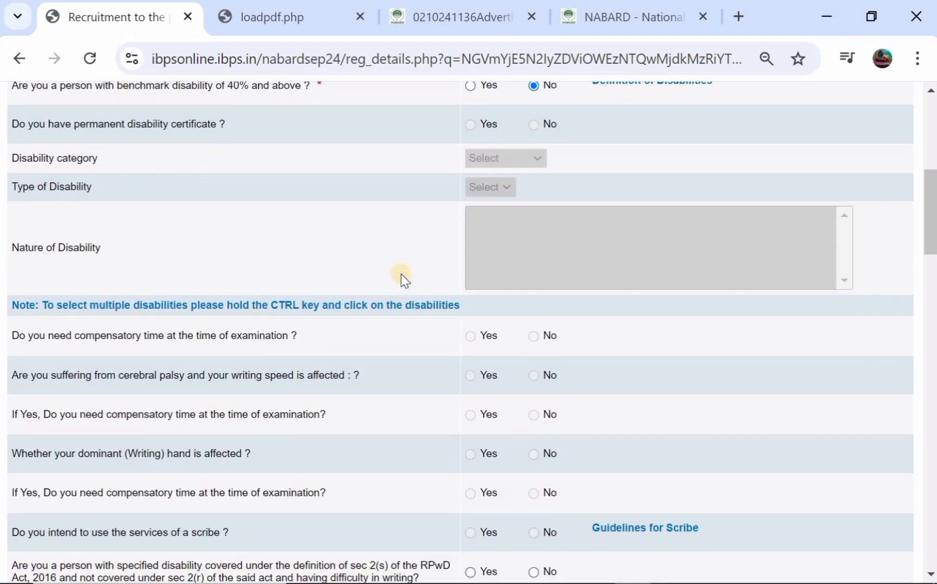
{"action": "scroll", "coordinate": [403, 254], "scroll_direction": "down", "scroll_amount": 1}
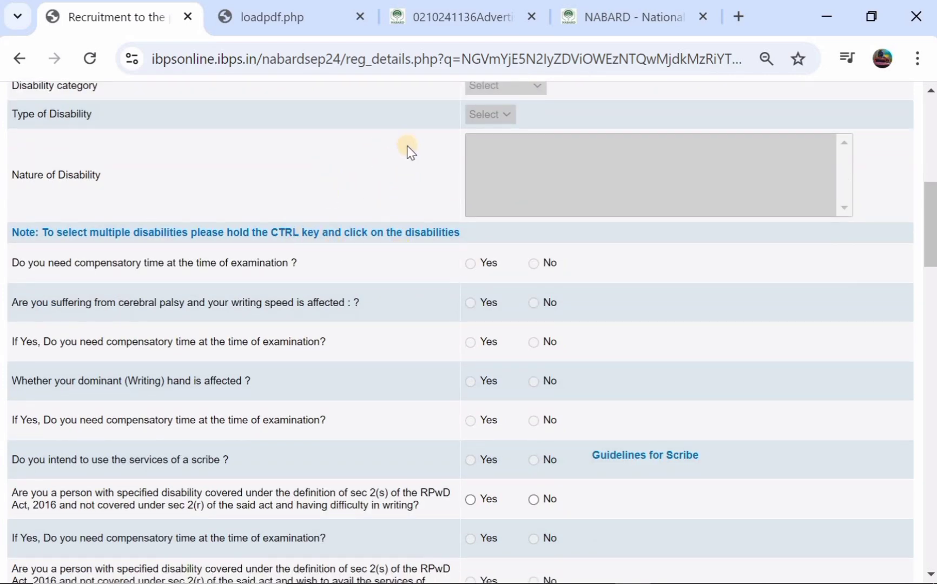
{"action": "scroll", "coordinate": [409, 146], "scroll_direction": "down", "scroll_amount": 3}
{"action": "scroll", "coordinate": [408, 152], "scroll_direction": "down", "scroll_amount": 1}
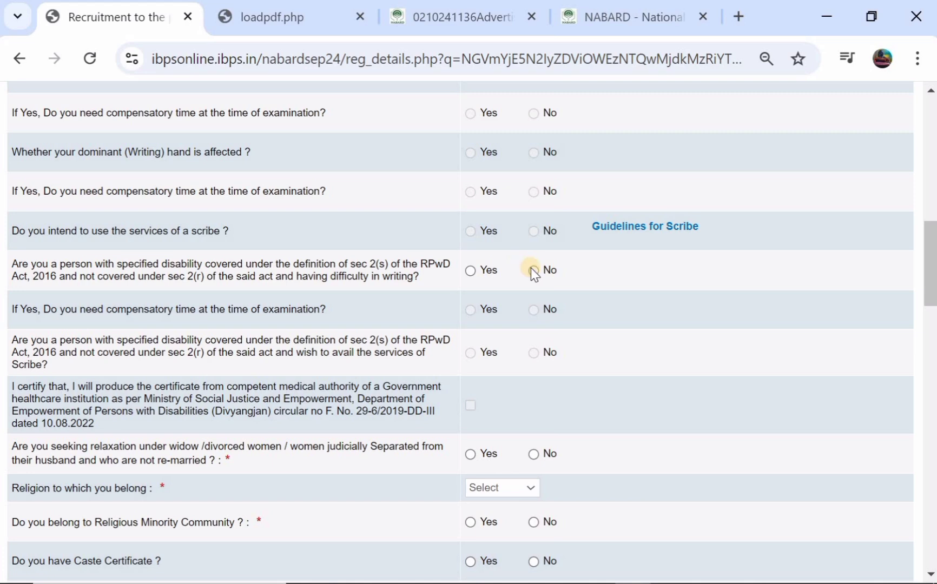
{"action": "left_click", "coordinate": [533, 270]}
{"action": "scroll", "coordinate": [536, 273], "scroll_direction": "down", "scroll_amount": 1}
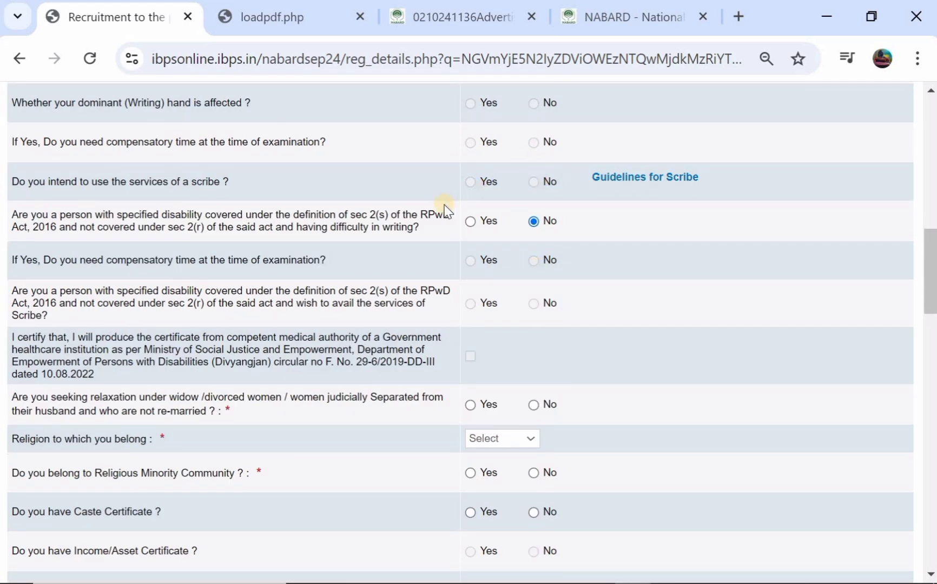
{"action": "scroll", "coordinate": [444, 205], "scroll_direction": "down", "scroll_amount": 3}
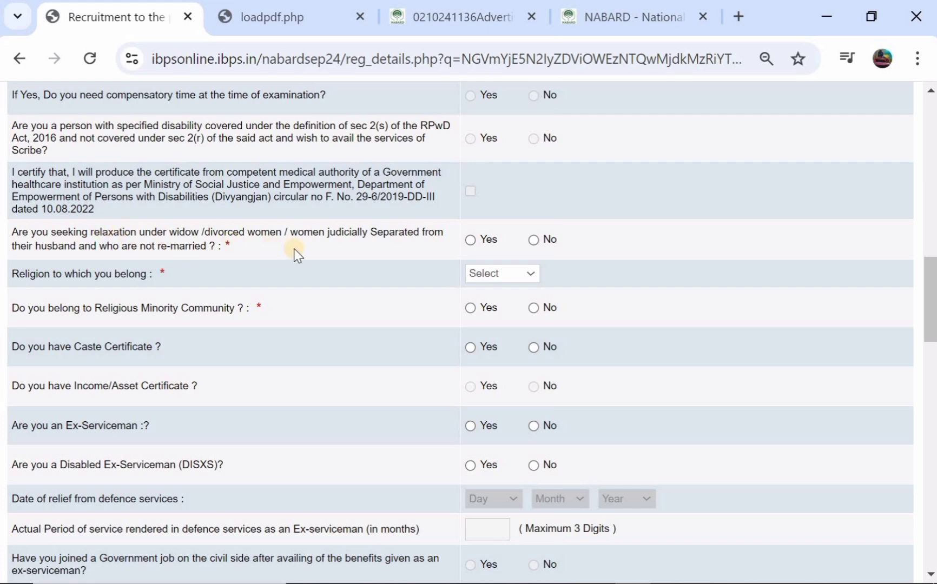
Step: Answer No to widow relaxation, set religion to Hindu, and answer No to religious minority
{"action": "left_click", "coordinate": [533, 239]}
{"action": "left_click", "coordinate": [497, 278]}
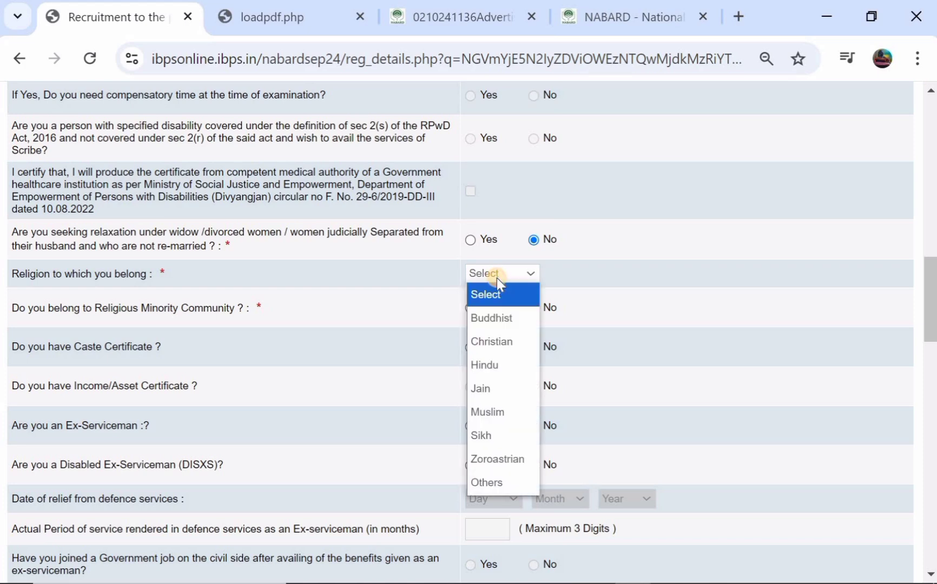
{"action": "left_click", "coordinate": [486, 364]}
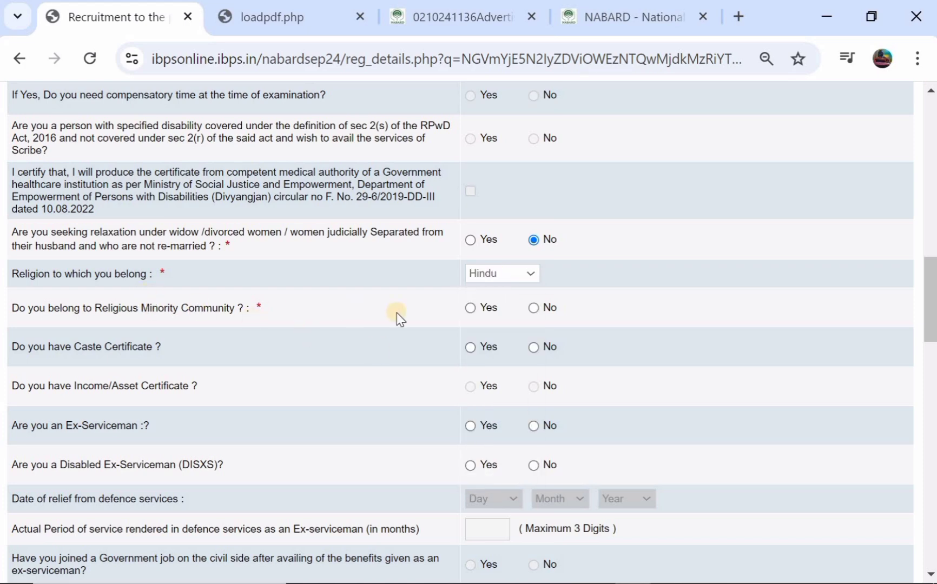
{"action": "left_click", "coordinate": [534, 308]}
{"action": "scroll", "coordinate": [393, 311], "scroll_direction": "down", "scroll_amount": 1}
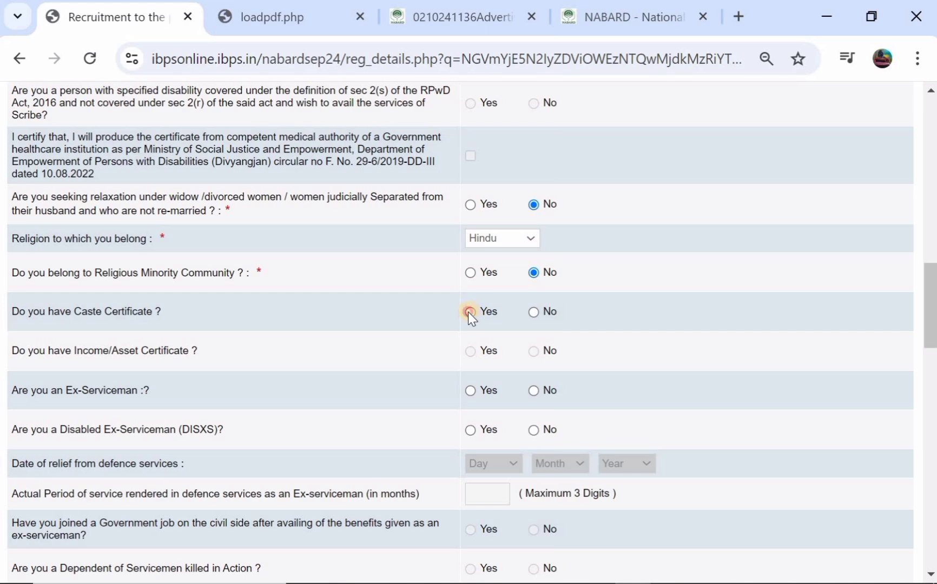
{"action": "scroll", "coordinate": [414, 317], "scroll_direction": "down", "scroll_amount": 1}
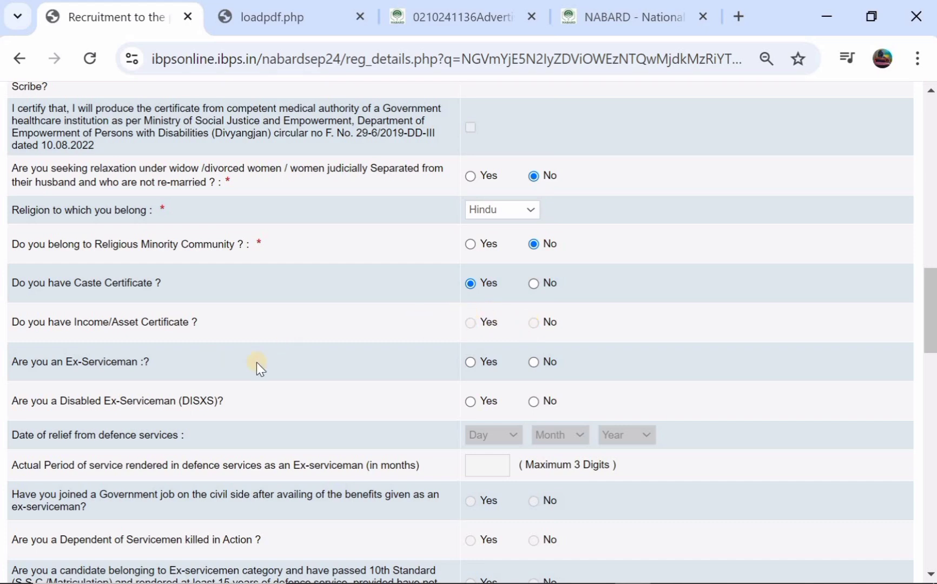
Step: Answer No to the Ex-Serviceman and DISXS questions
{"action": "left_click", "coordinate": [534, 363]}
{"action": "scroll", "coordinate": [464, 342], "scroll_direction": "down", "scroll_amount": 1}
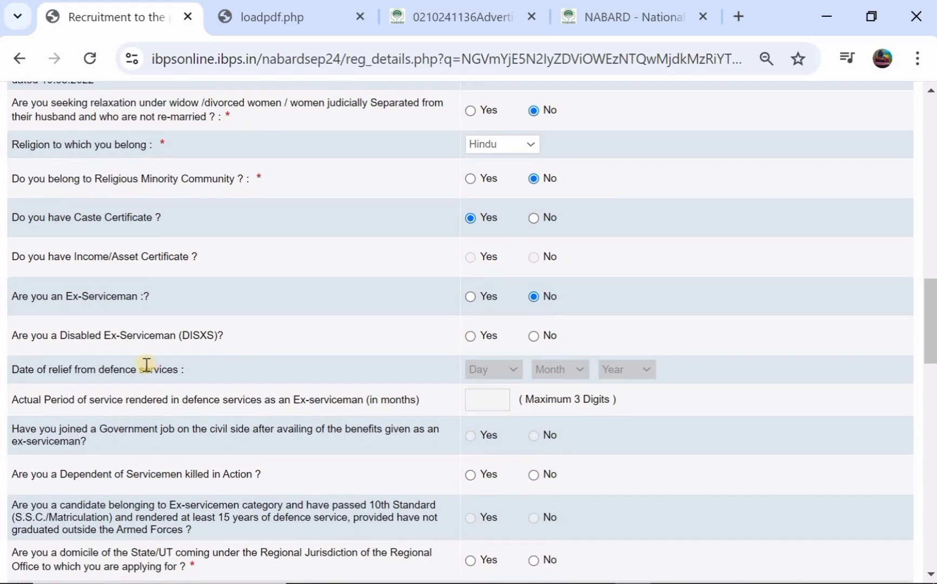
{"action": "left_click", "coordinate": [535, 342]}
{"action": "scroll", "coordinate": [414, 338], "scroll_direction": "down", "scroll_amount": 2}
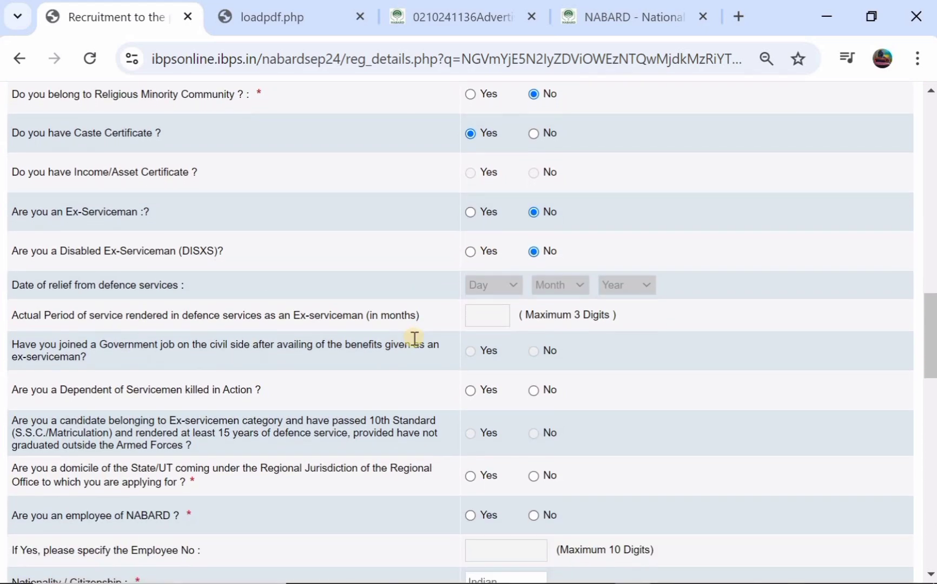
{"action": "scroll", "coordinate": [414, 338], "scroll_direction": "down", "scroll_amount": 1}
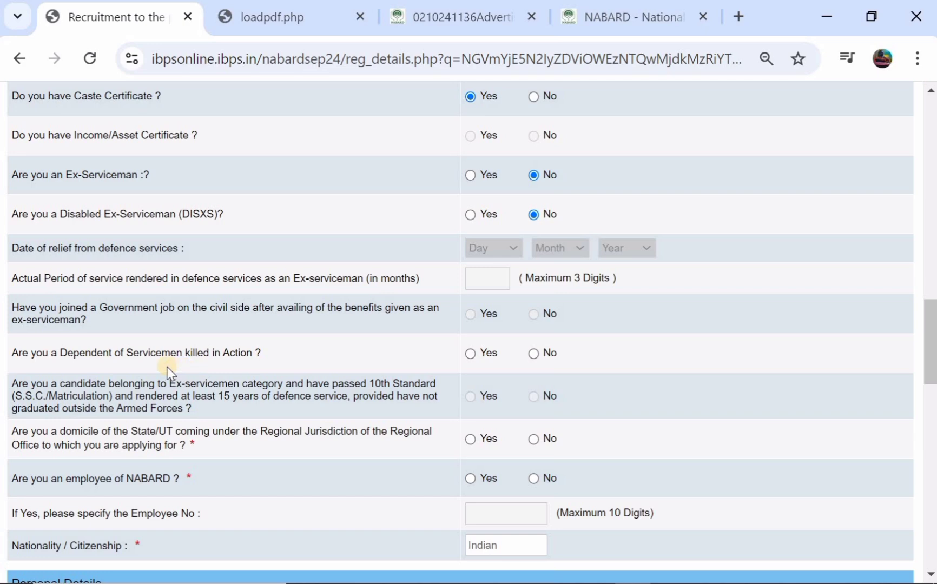
Step: Answer No to dependent of servicemen killed and Yes to the domicile question
{"action": "left_click", "coordinate": [534, 353]}
{"action": "scroll", "coordinate": [534, 352], "scroll_direction": "down", "scroll_amount": 2}
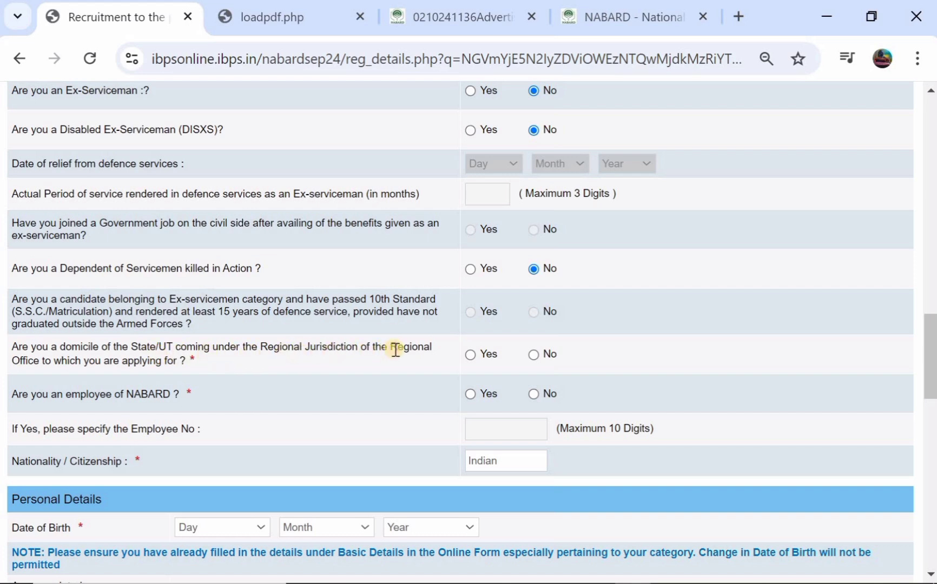
{"action": "left_click", "coordinate": [470, 355]}
{"action": "scroll", "coordinate": [429, 359], "scroll_direction": "up", "scroll_amount": 15}
{"action": "scroll", "coordinate": [429, 360], "scroll_direction": "down", "scroll_amount": 3}
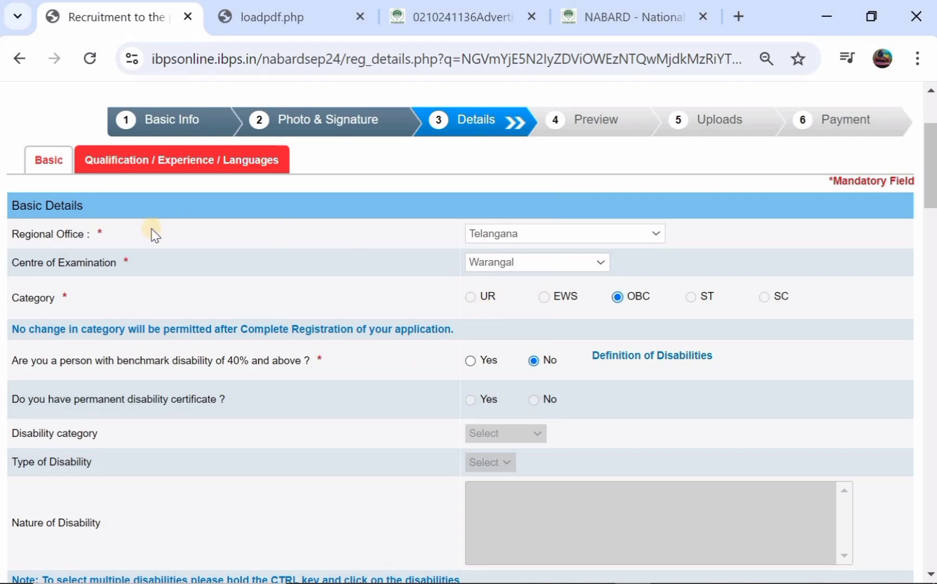
{"action": "scroll", "coordinate": [439, 311], "scroll_direction": "down", "scroll_amount": 5}
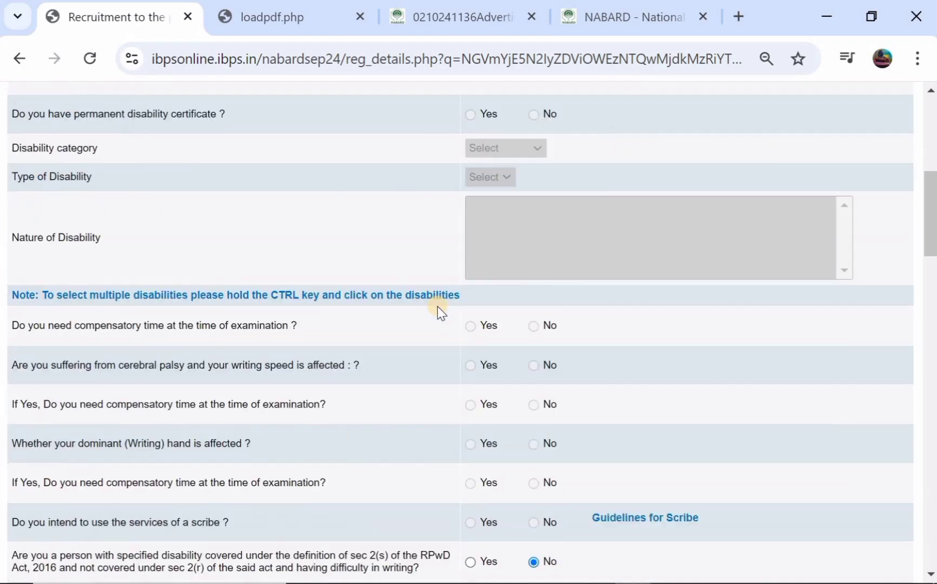
{"action": "scroll", "coordinate": [439, 308], "scroll_direction": "down", "scroll_amount": 15}
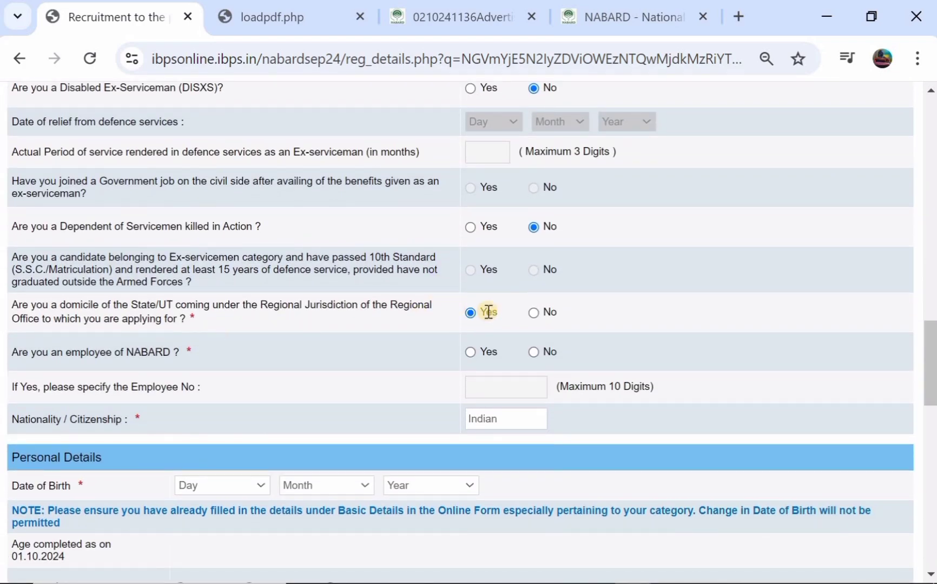
{"action": "left_click", "coordinate": [472, 315]}
{"action": "scroll", "coordinate": [433, 323], "scroll_direction": "down", "scroll_amount": 1}
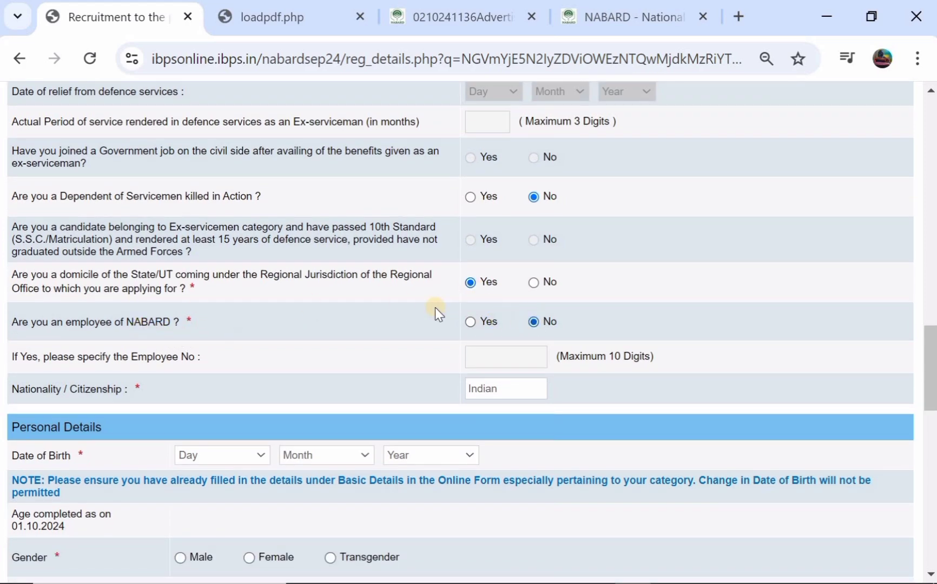
{"action": "scroll", "coordinate": [352, 316], "scroll_direction": "down", "scroll_amount": 1}
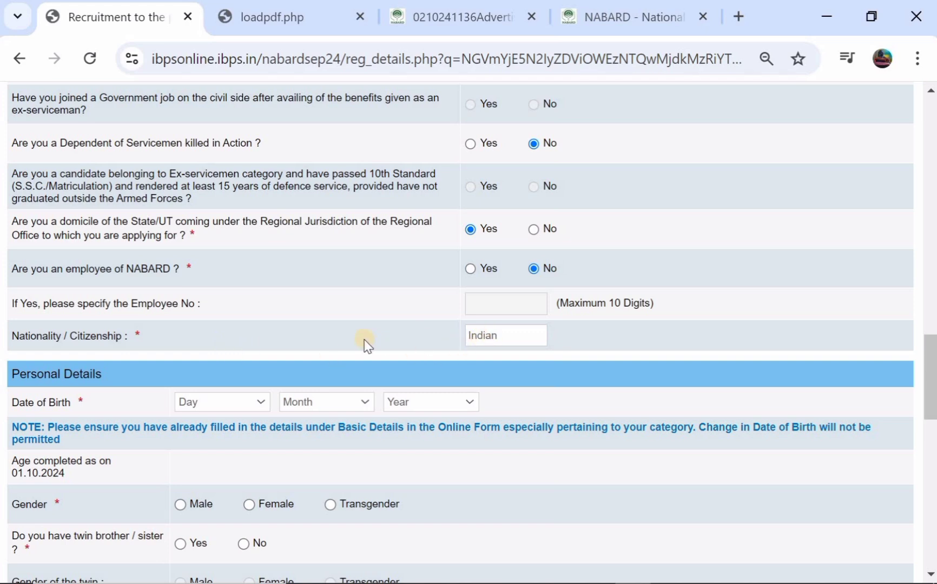
{"action": "scroll", "coordinate": [366, 341], "scroll_direction": "down", "scroll_amount": 1}
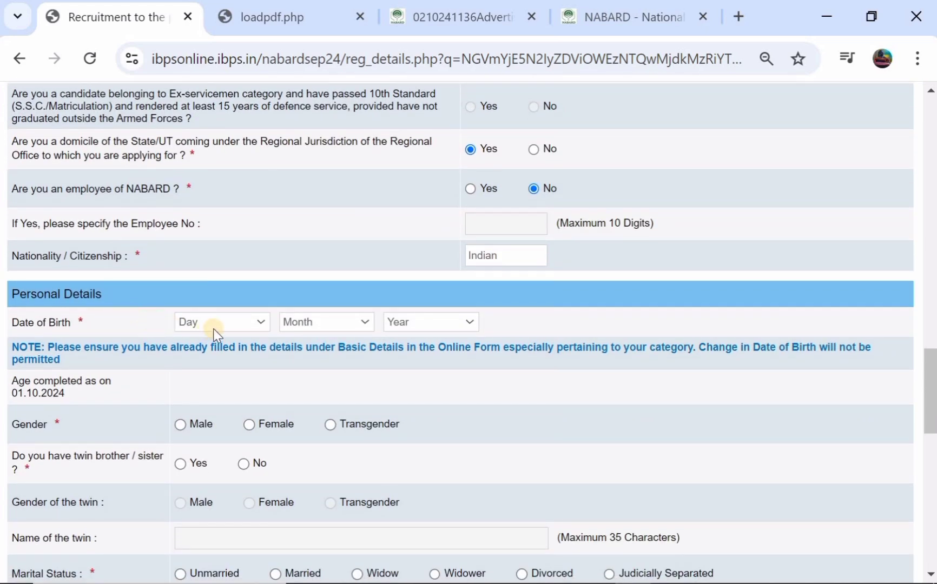
{"action": "left_click", "coordinate": [224, 324]}
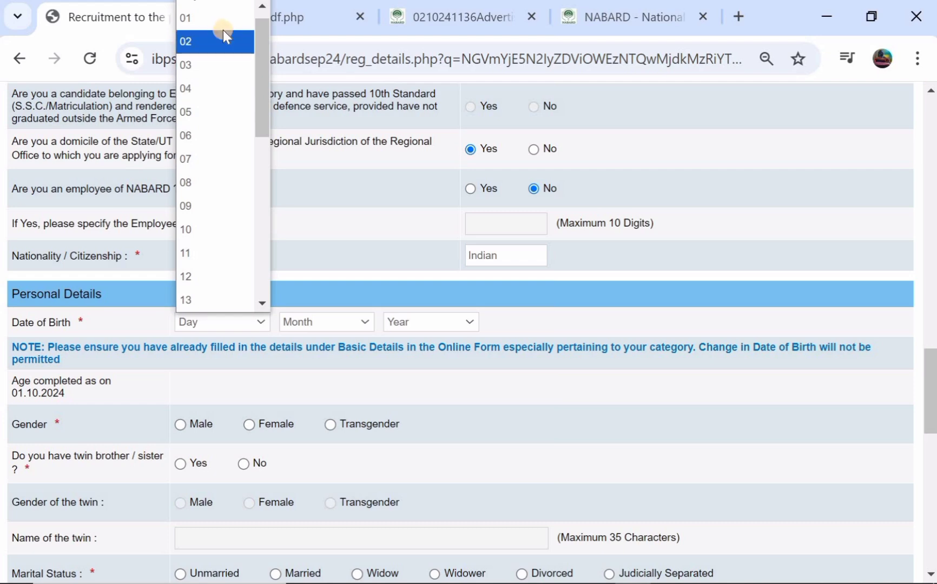
{"action": "left_click", "coordinate": [222, 25]}
{"action": "left_click", "coordinate": [313, 321]}
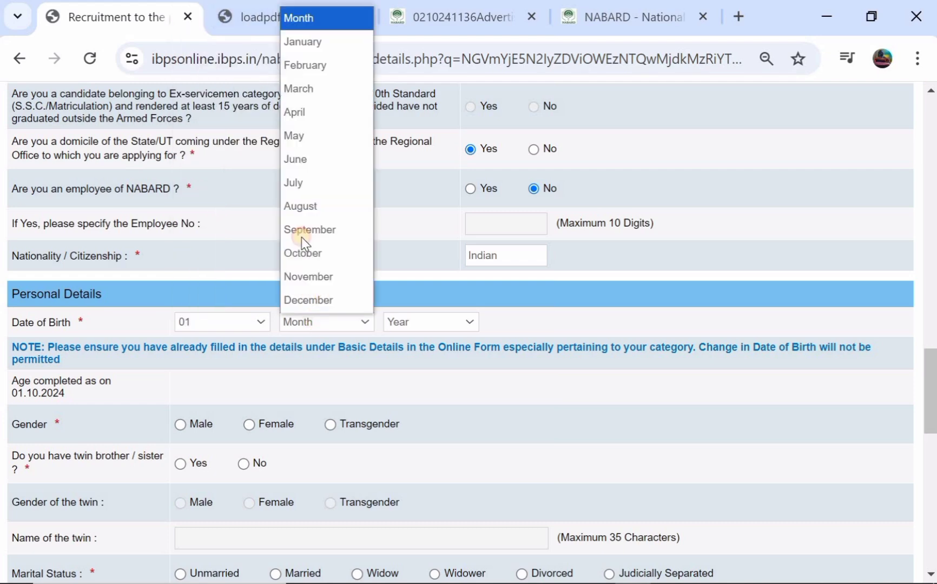
{"action": "left_click", "coordinate": [334, 136]}
{"action": "left_click", "coordinate": [427, 326]}
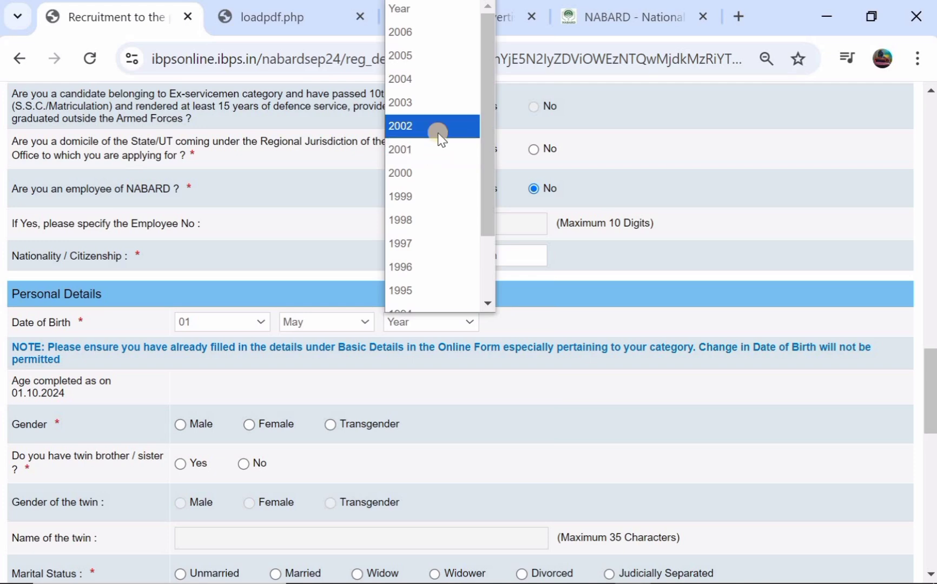
{"action": "key", "text": "Return"}
Step: Set gender to Male and answer No to the twin question
{"action": "scroll", "coordinate": [202, 387], "scroll_direction": "down", "scroll_amount": 2}
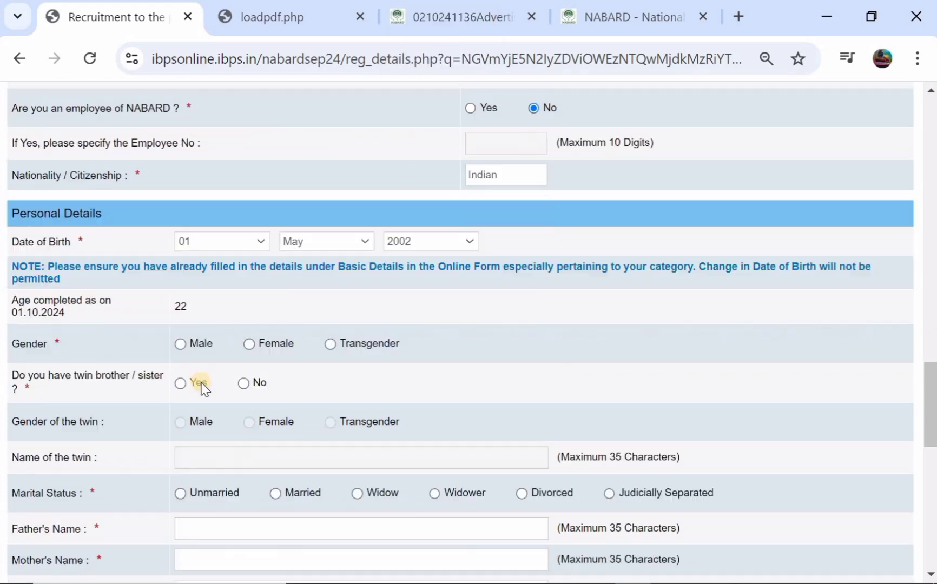
{"action": "left_click", "coordinate": [180, 334]}
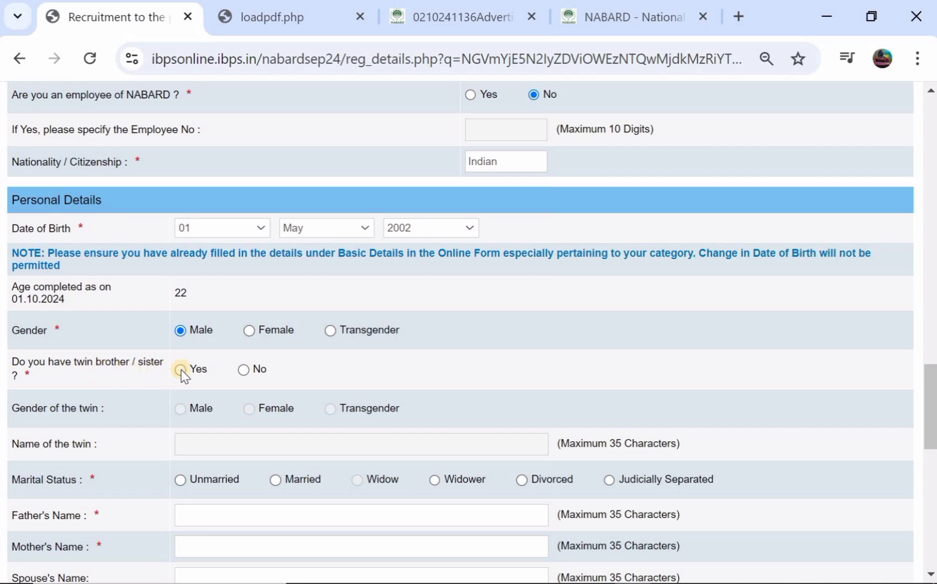
{"action": "left_click", "coordinate": [182, 370]}
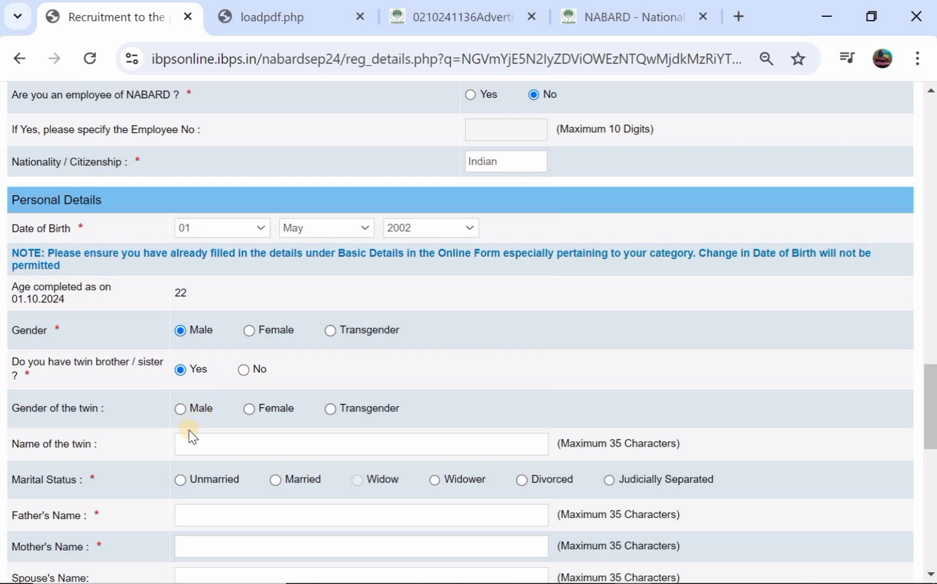
{"action": "left_click", "coordinate": [243, 370]}
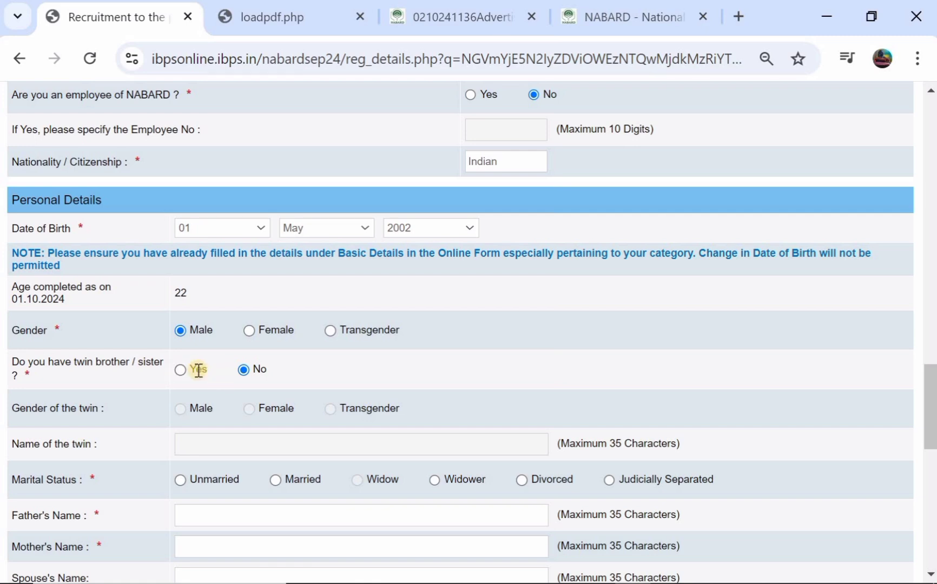
{"action": "scroll", "coordinate": [197, 382], "scroll_direction": "down", "scroll_amount": 2}
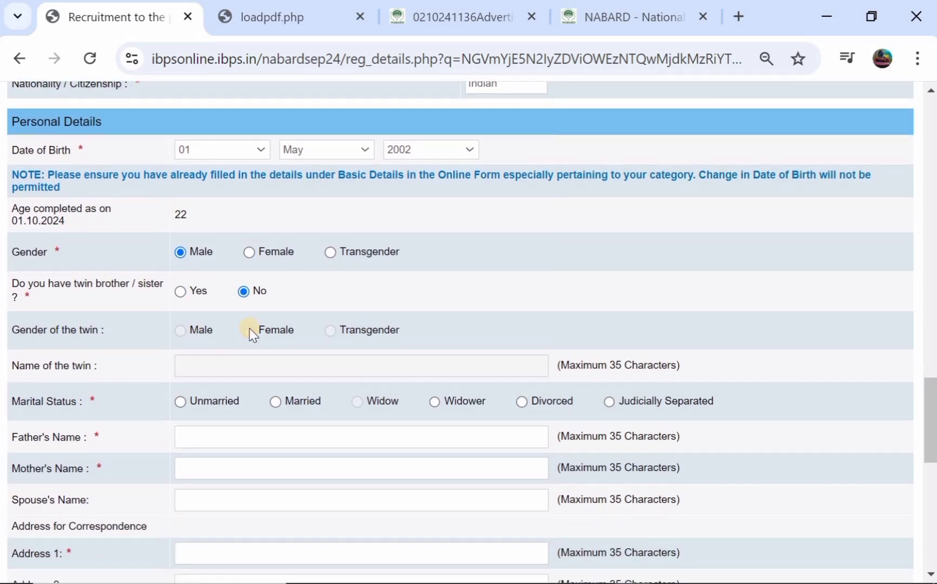
{"action": "scroll", "coordinate": [251, 329], "scroll_direction": "down", "scroll_amount": 2}
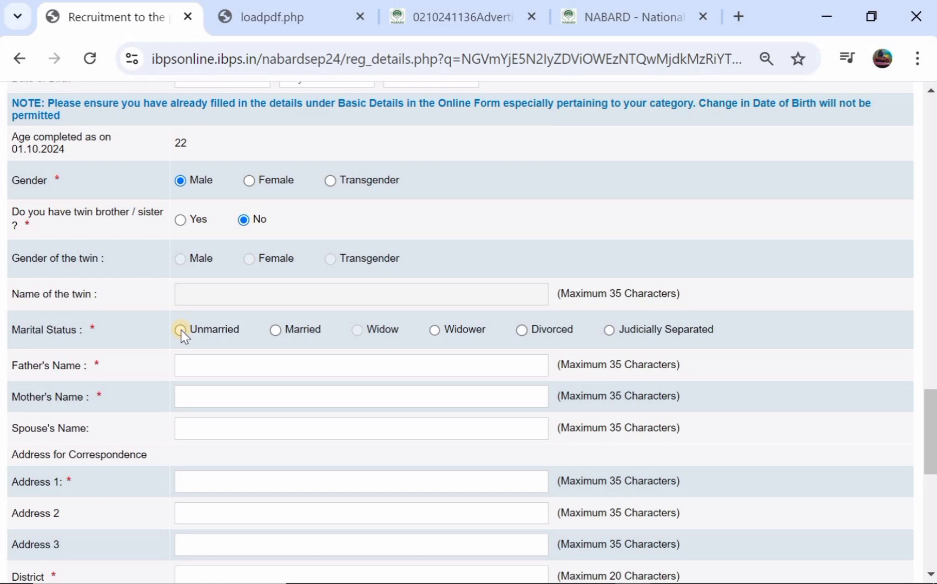
Step: Set marital status to Unmarried and enter the father's and mother's names
{"action": "left_click", "coordinate": [181, 331]}
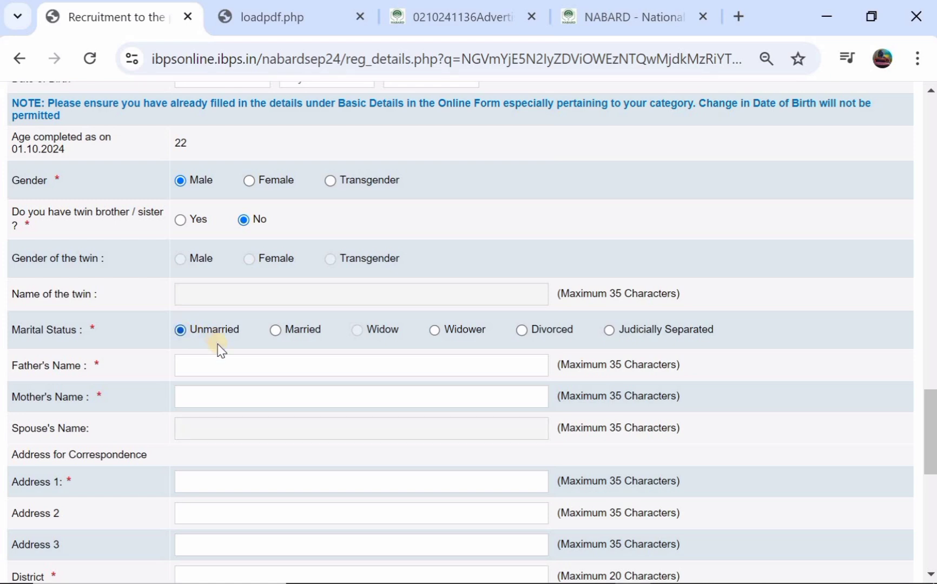
{"action": "left_click", "coordinate": [201, 358]}
{"action": "type", "text": "RAMJI"}
{"action": "left_click", "coordinate": [204, 396]}
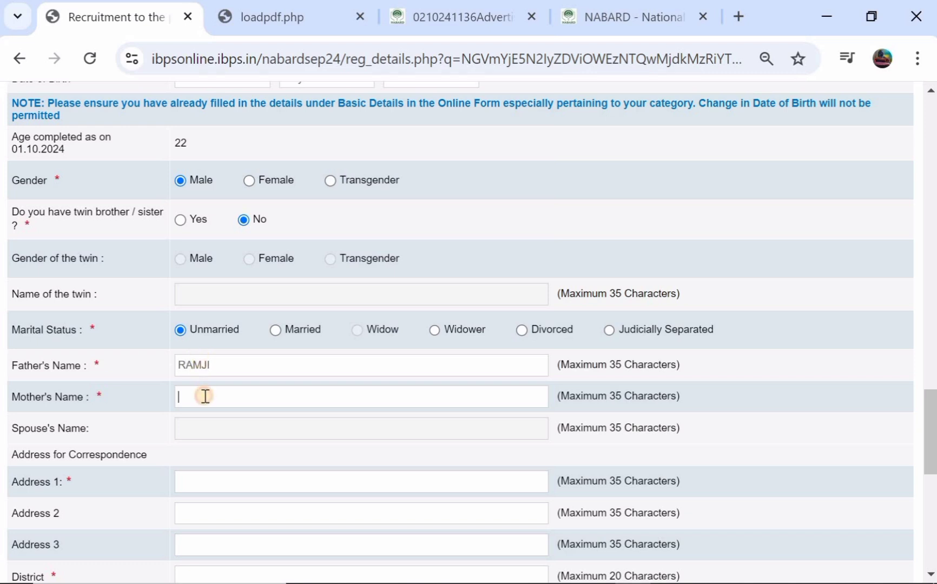
{"action": "type", "text": "SUWALI"}
Step: Enter the first line of the correspondence address
{"action": "scroll", "coordinate": [204, 396], "scroll_direction": "down", "scroll_amount": 1}
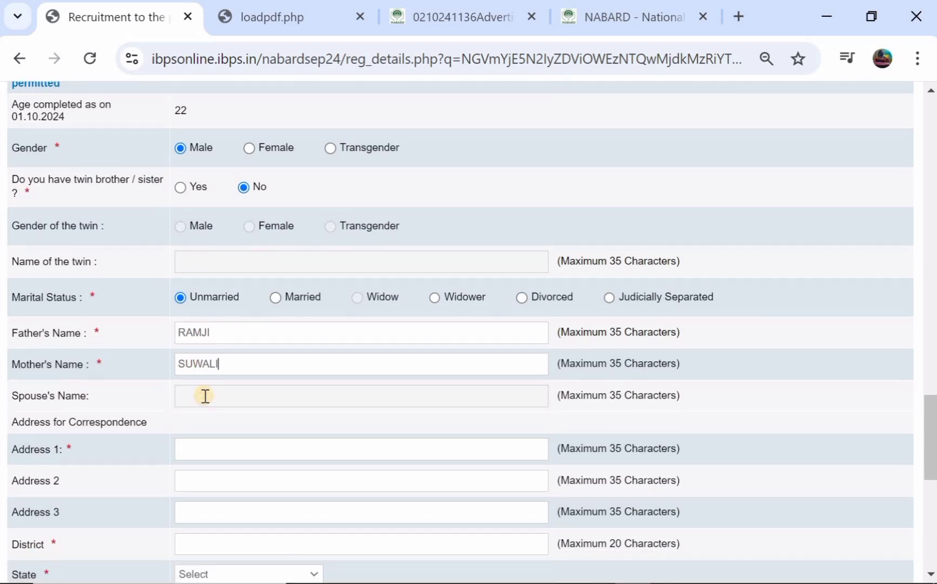
{"action": "scroll", "coordinate": [206, 396], "scroll_direction": "down", "scroll_amount": 1}
{"action": "left_click", "coordinate": [211, 395]}
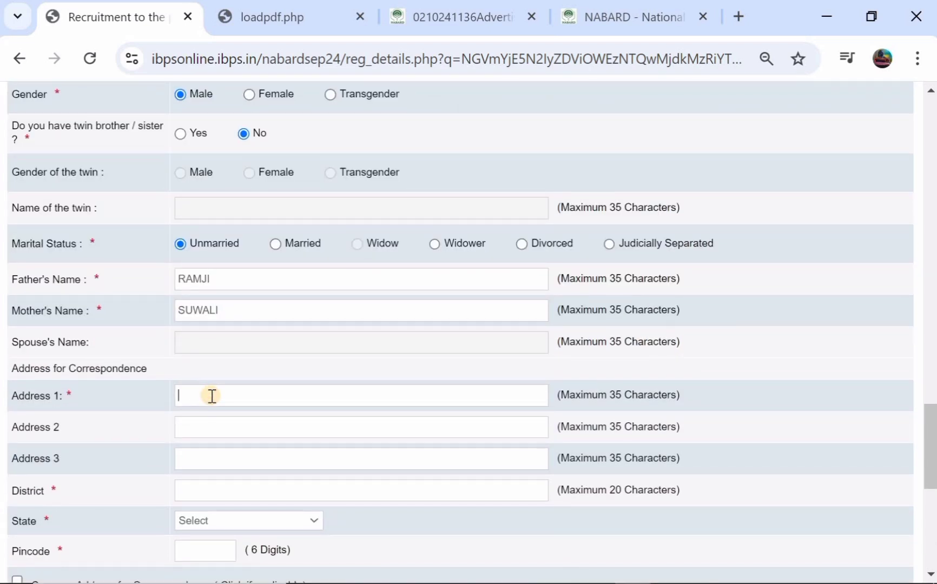
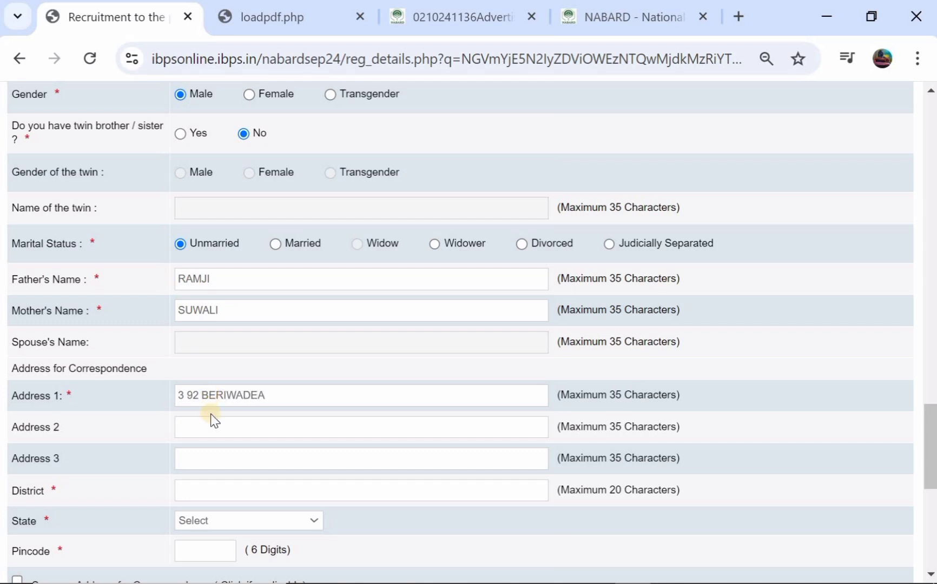
{"action": "left_click", "coordinate": [212, 424]}
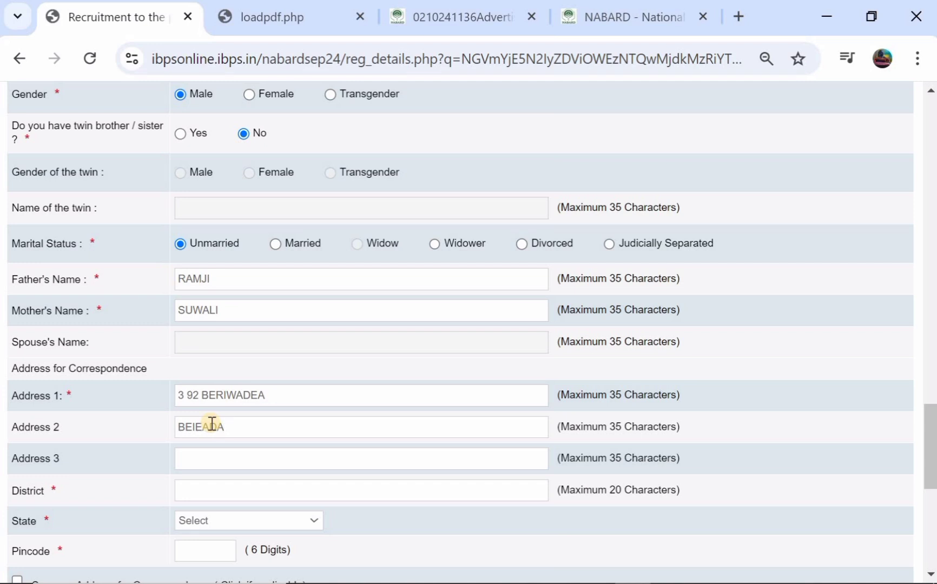
Step: Choose TELANGANA as the correspondence state and copy the address into the permanent address
{"action": "scroll", "coordinate": [211, 423], "scroll_direction": "down", "scroll_amount": 1}
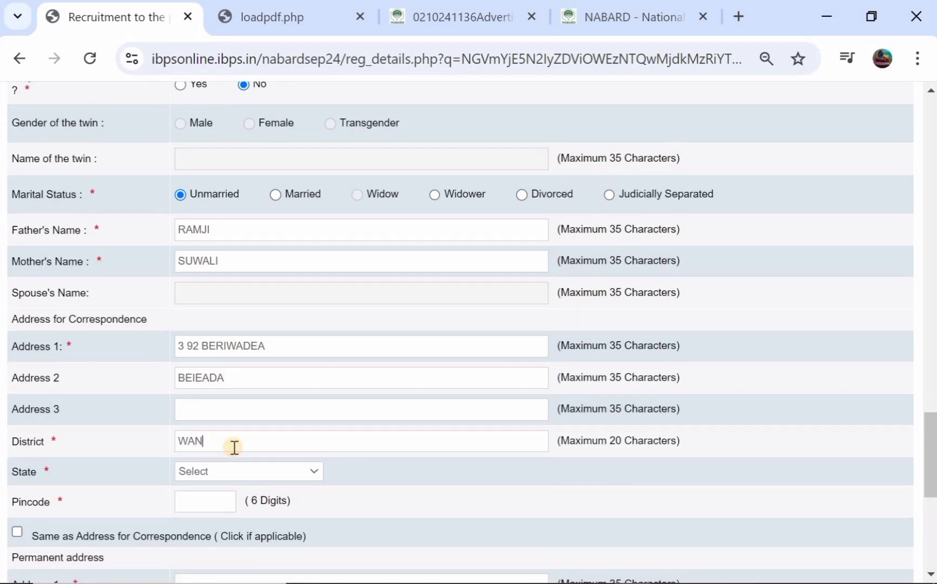
{"action": "left_click", "coordinate": [212, 466]}
{"action": "scroll", "coordinate": [252, 304], "scroll_direction": "down", "scroll_amount": 5}
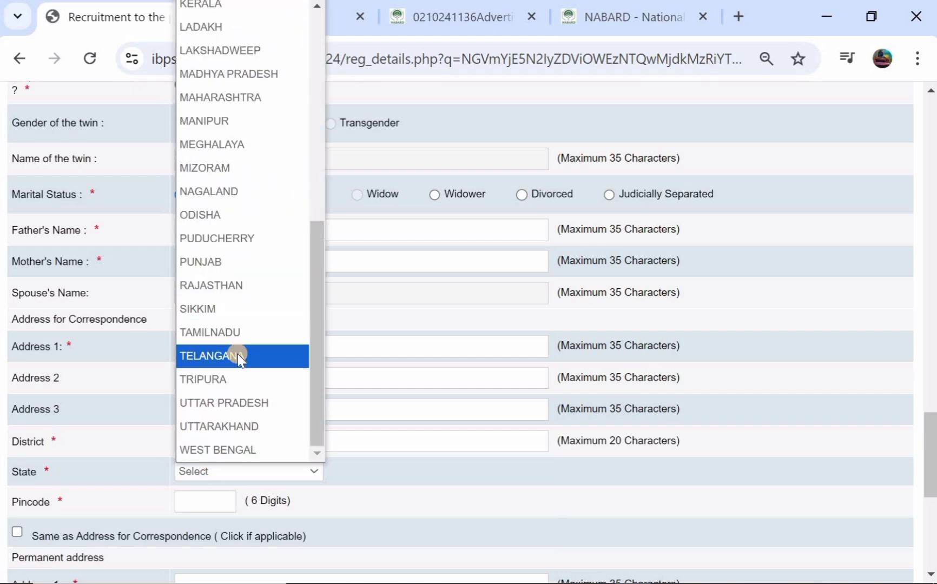
{"action": "left_click", "coordinate": [237, 356]}
{"action": "scroll", "coordinate": [222, 379], "scroll_direction": "down", "scroll_amount": 2}
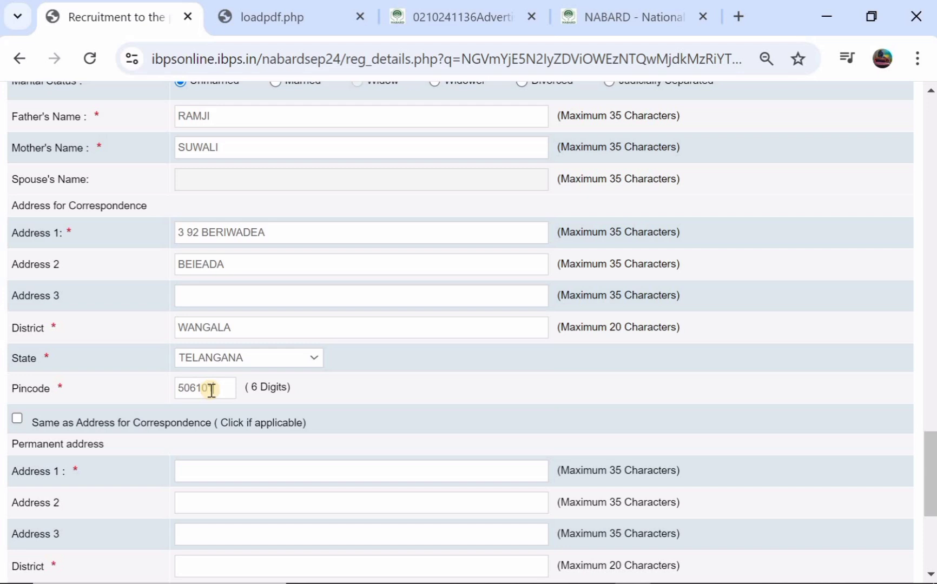
{"action": "left_click", "coordinate": [16, 420]}
{"action": "scroll", "coordinate": [136, 444], "scroll_direction": "down", "scroll_amount": 2}
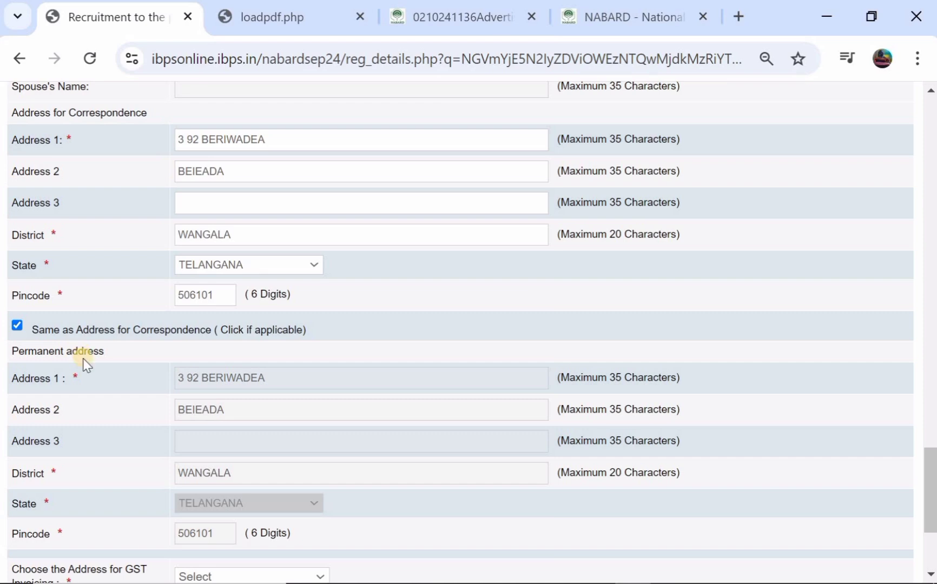
{"action": "scroll", "coordinate": [228, 437], "scroll_direction": "down", "scroll_amount": 4}
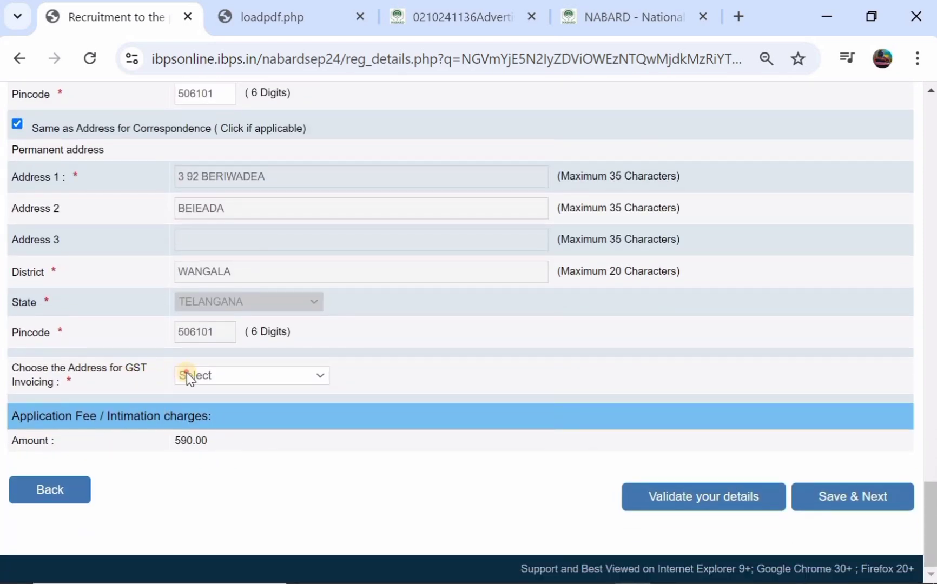
Step: Set the GST invoicing address to the Permanent Address
{"action": "left_click", "coordinate": [189, 377]}
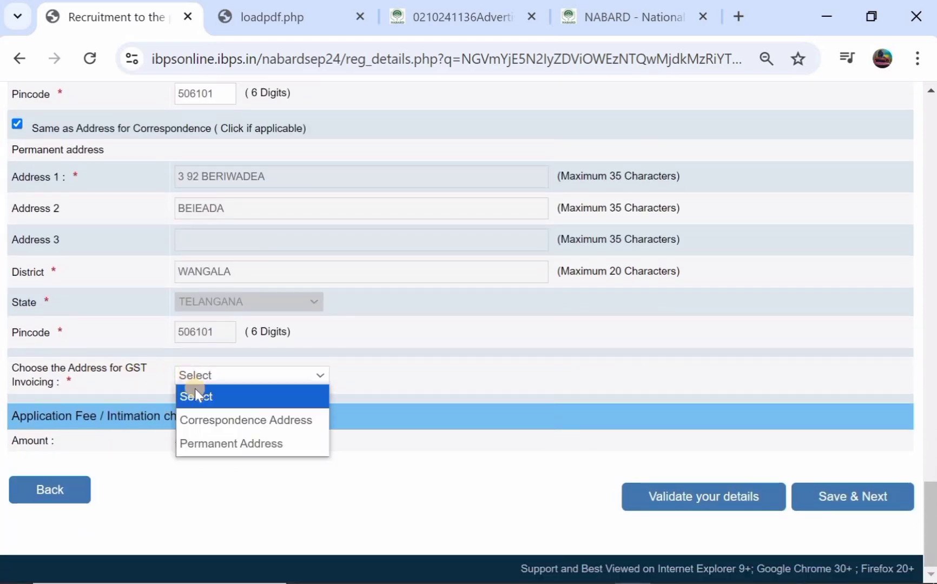
{"action": "left_click", "coordinate": [215, 445]}
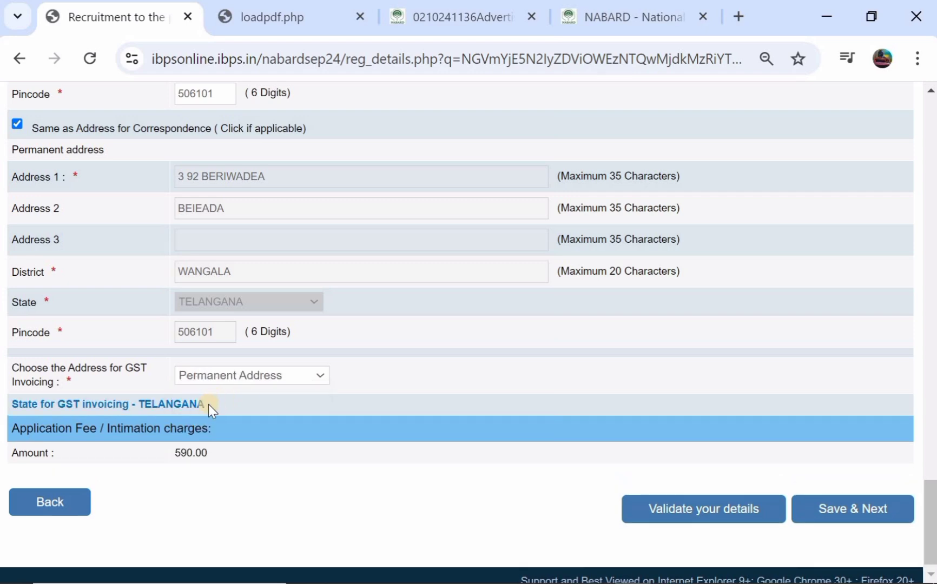
{"action": "left_click", "coordinate": [219, 385]}
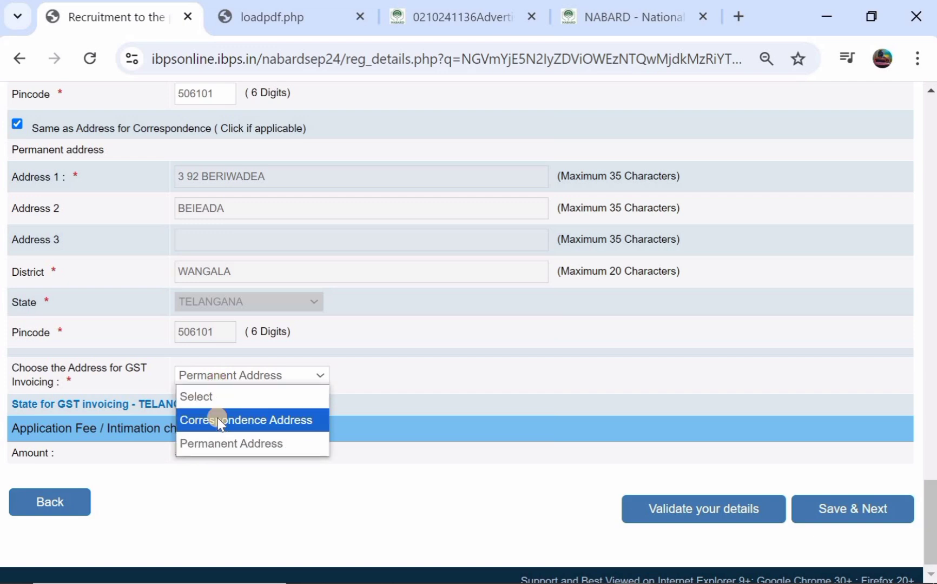
{"action": "left_click", "coordinate": [217, 418]}
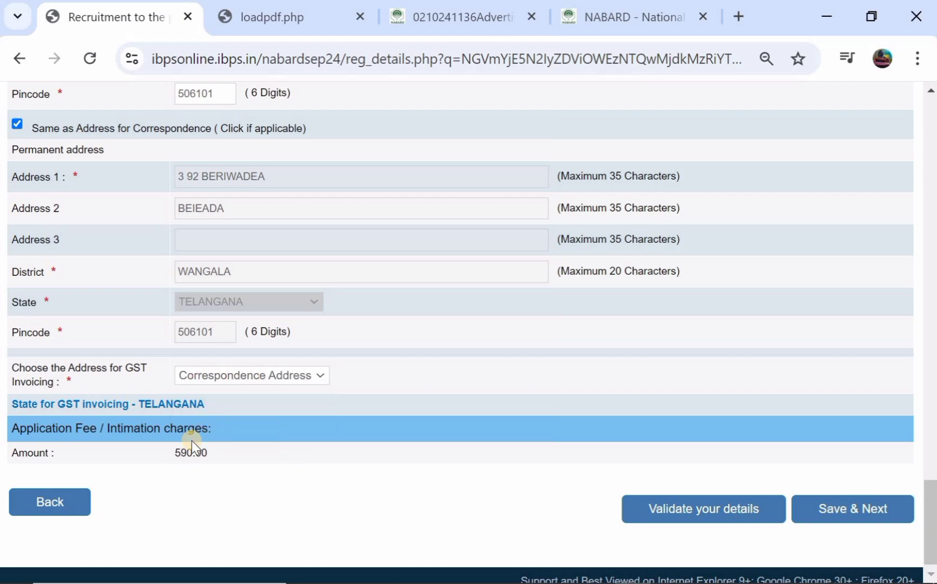
{"action": "left_click", "coordinate": [236, 380]}
{"action": "left_click", "coordinate": [236, 443]}
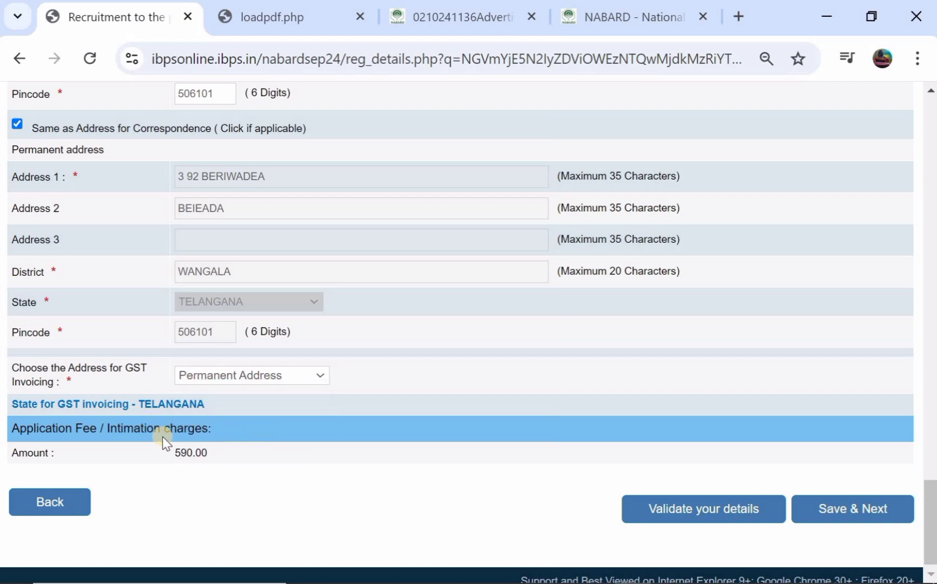
{"action": "scroll", "coordinate": [425, 368], "scroll_direction": "up", "scroll_amount": 2}
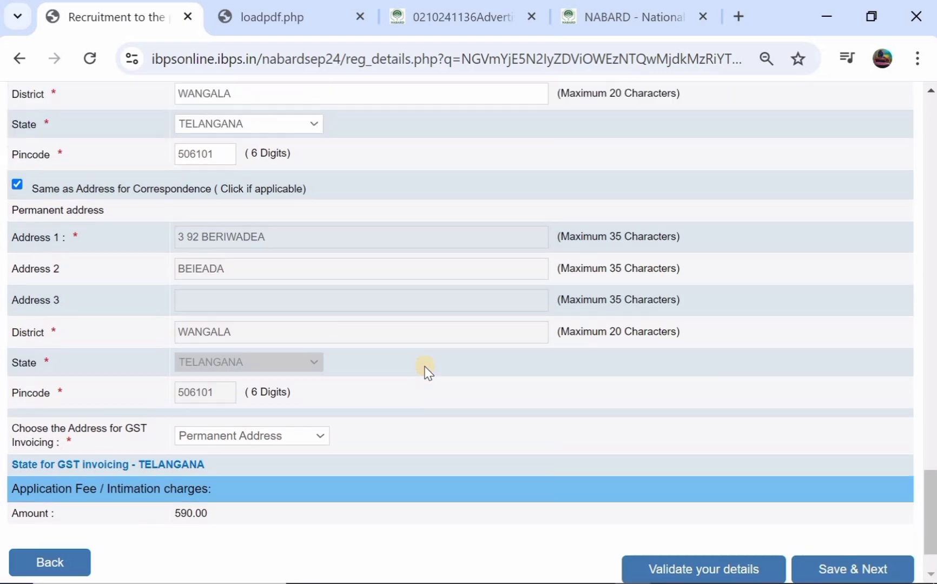
{"action": "scroll", "coordinate": [428, 372], "scroll_direction": "down", "scroll_amount": 2}
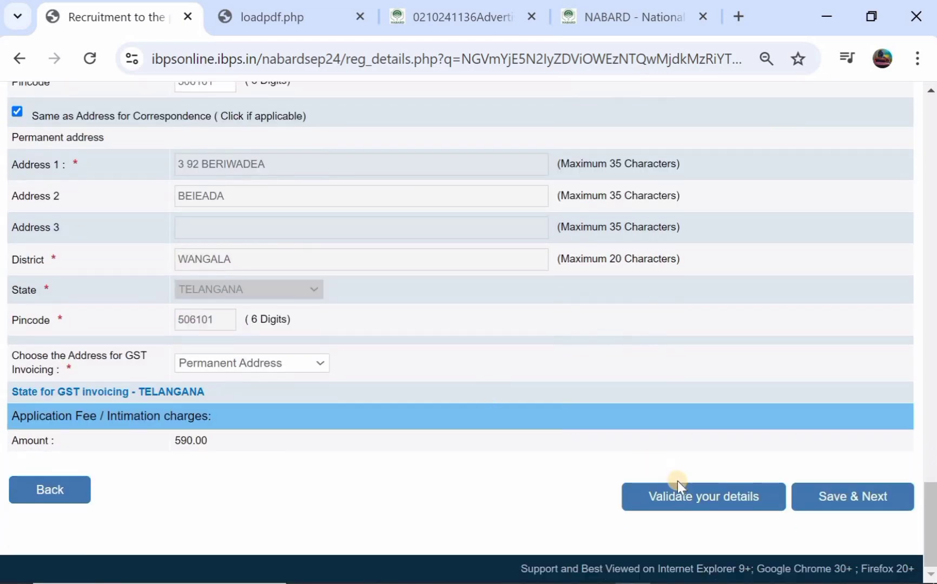
Step: Validate the entered details, dismiss the success alert, and save to reach Educational Qualification
{"action": "left_click", "coordinate": [683, 511]}
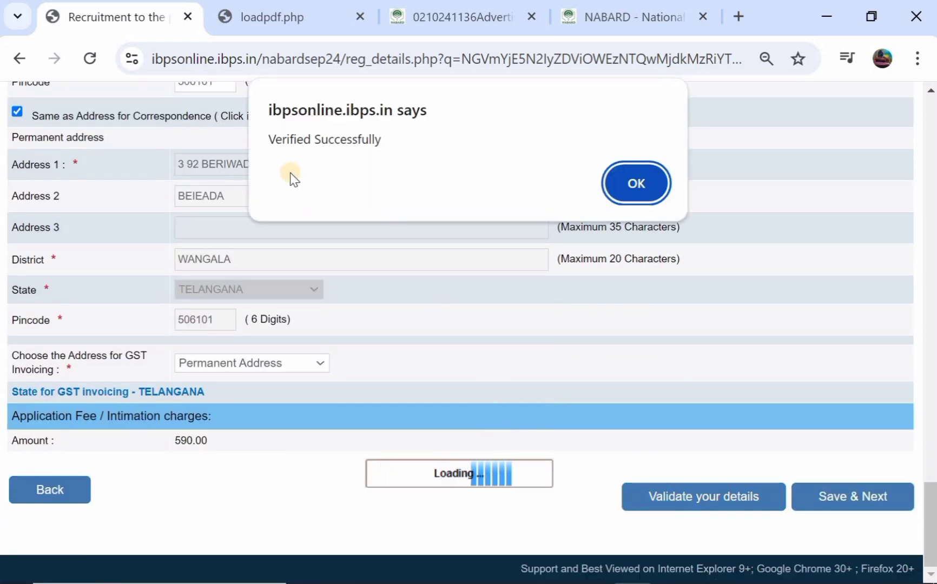
{"action": "left_click", "coordinate": [655, 180]}
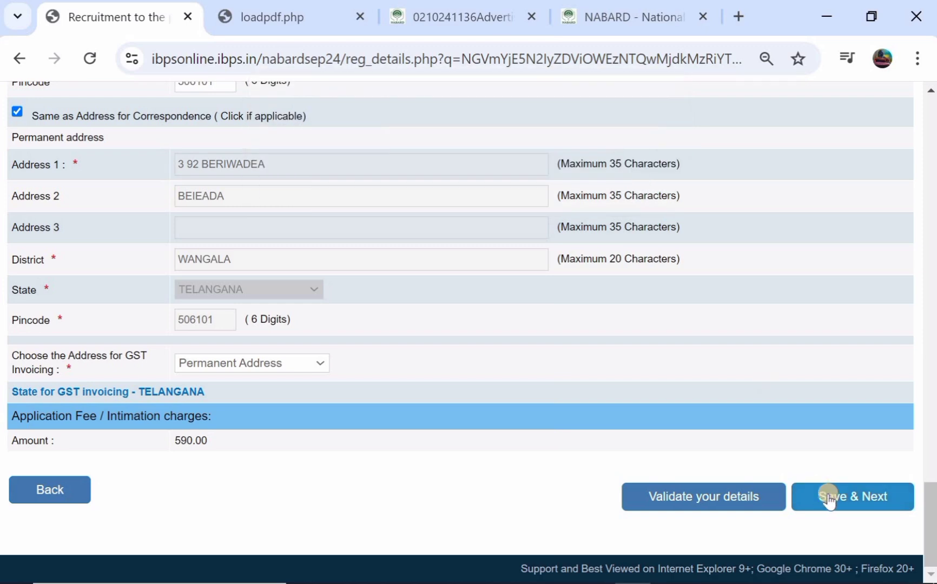
{"action": "left_click", "coordinate": [829, 499]}
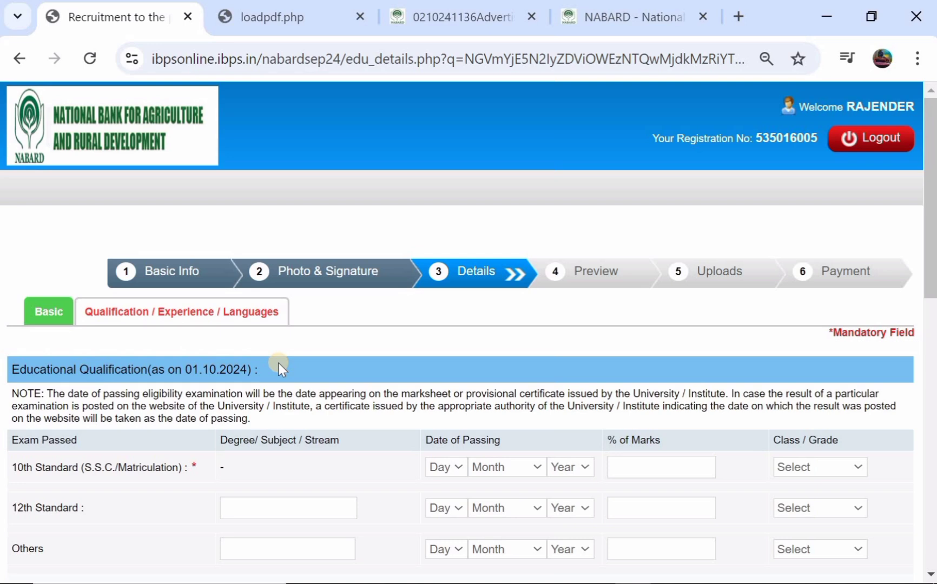
Step: Set the 10th Standard pass date to 01 May 2017
{"action": "scroll", "coordinate": [278, 363], "scroll_direction": "down", "scroll_amount": 1}
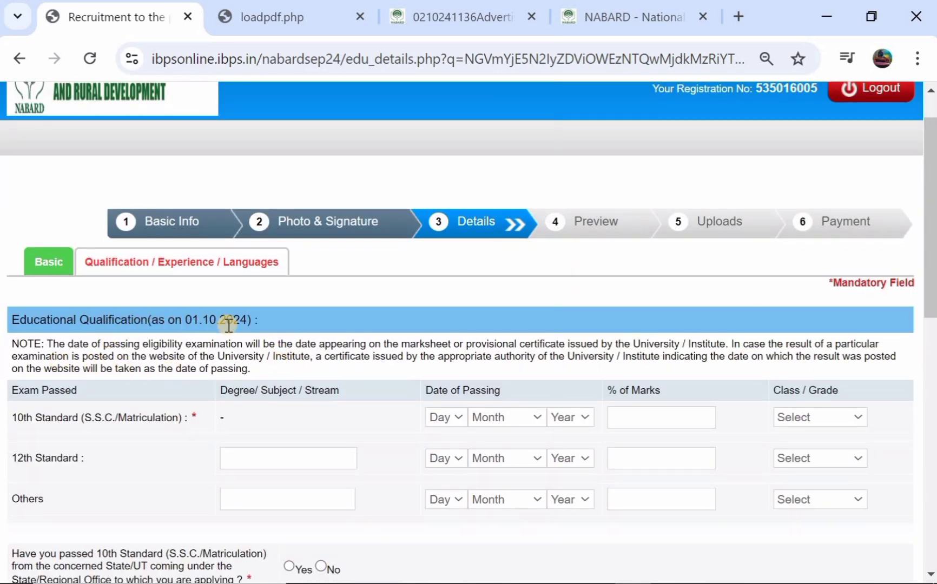
{"action": "scroll", "coordinate": [229, 324], "scroll_direction": "down", "scroll_amount": 1}
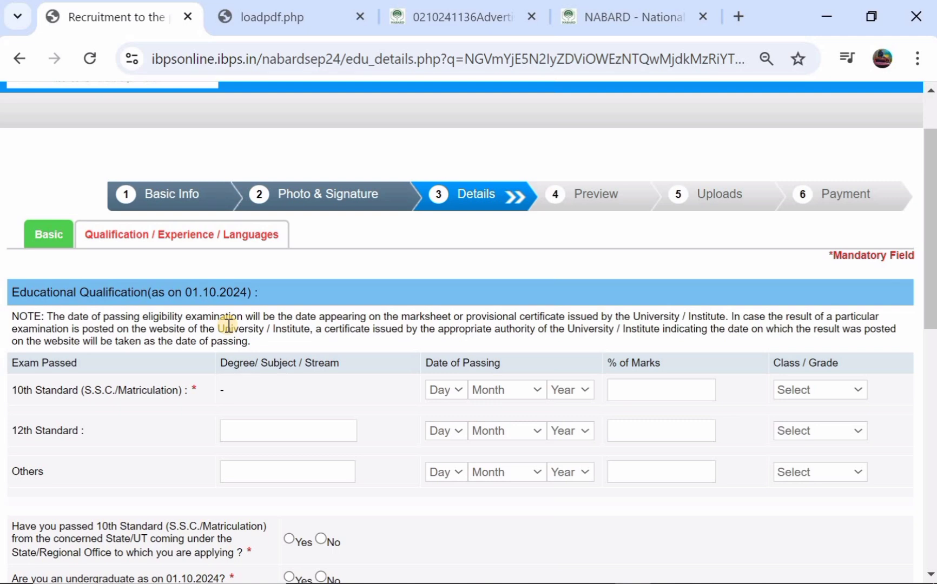
{"action": "scroll", "coordinate": [229, 325], "scroll_direction": "down", "scroll_amount": 1}
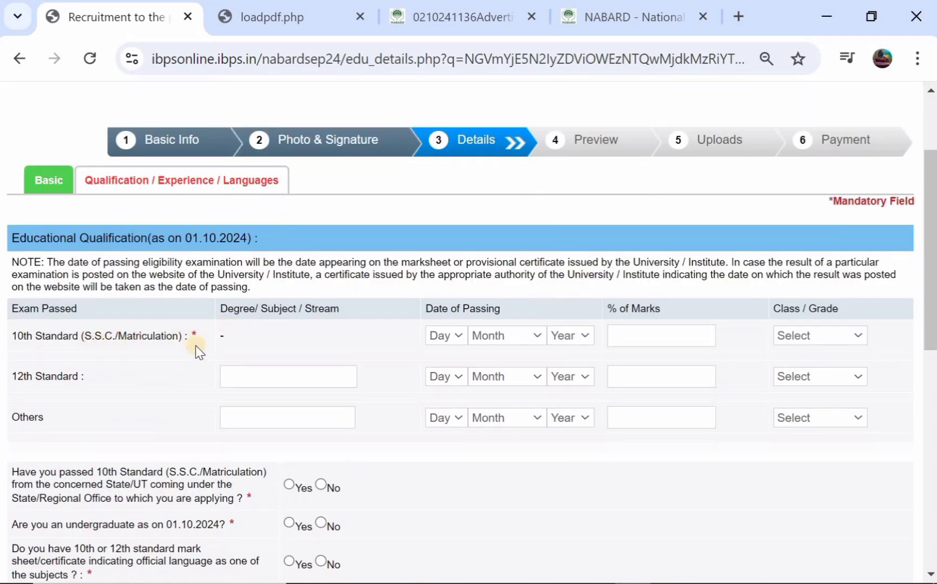
{"action": "left_click", "coordinate": [456, 335]}
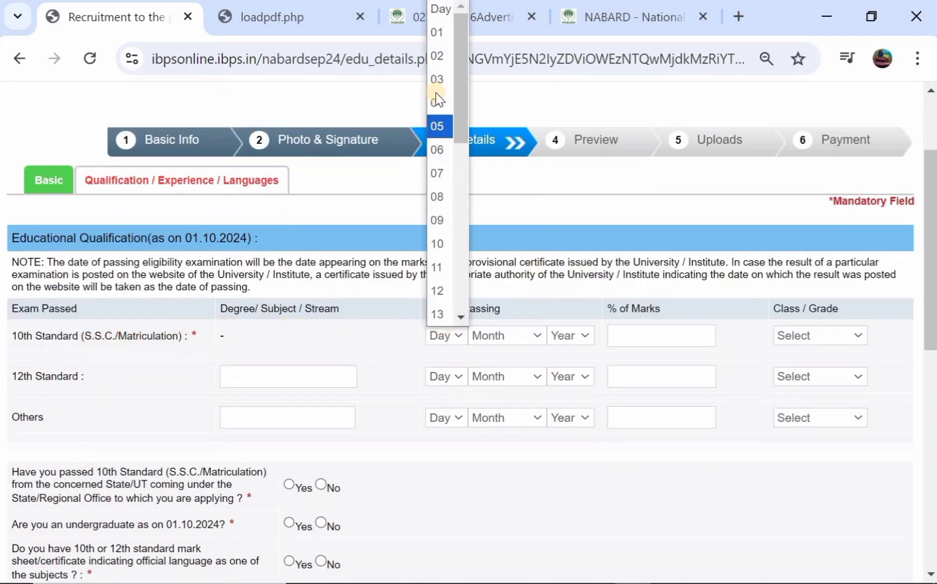
{"action": "left_click", "coordinate": [439, 31]}
{"action": "left_click", "coordinate": [531, 336]}
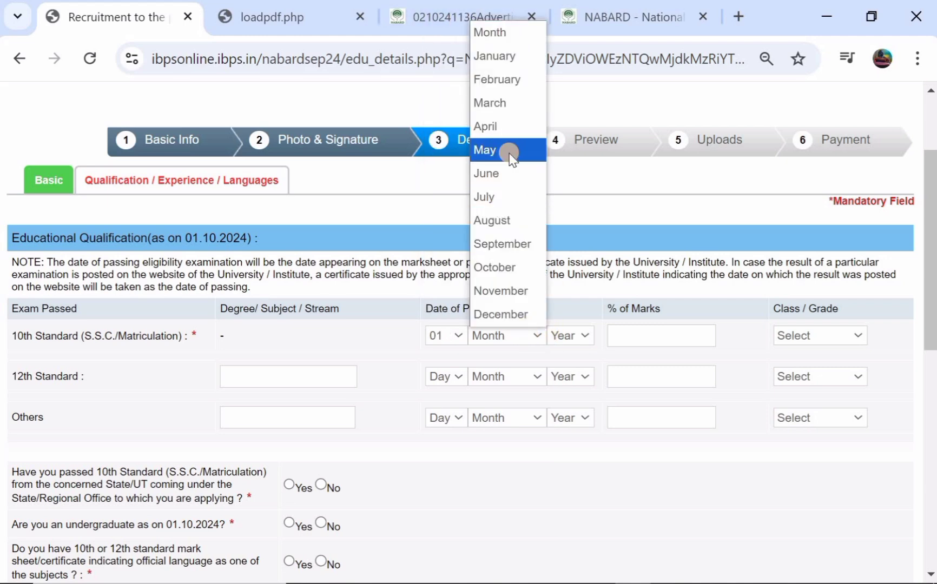
{"action": "left_click", "coordinate": [509, 151]}
{"action": "left_click", "coordinate": [574, 341]}
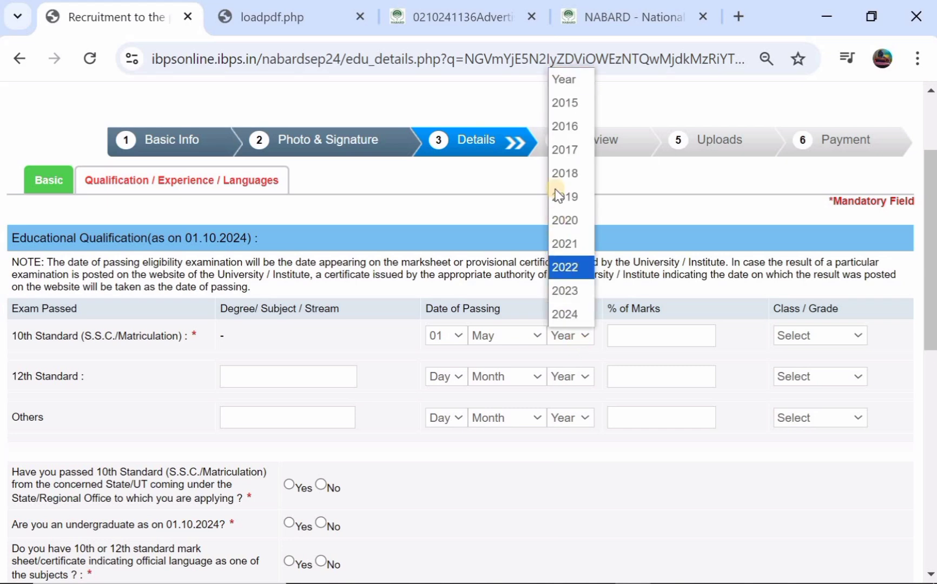
{"action": "left_click", "coordinate": [564, 149]}
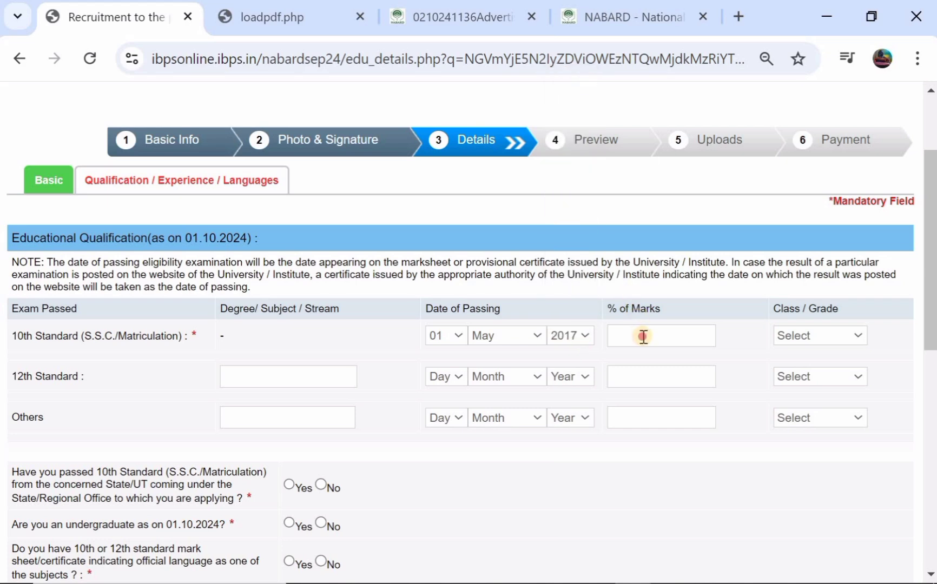
Step: Enter 87.04 as the 10th Standard % of marks and choose Second Class
{"action": "left_click", "coordinate": [643, 337]}
{"action": "left_click", "coordinate": [803, 337]}
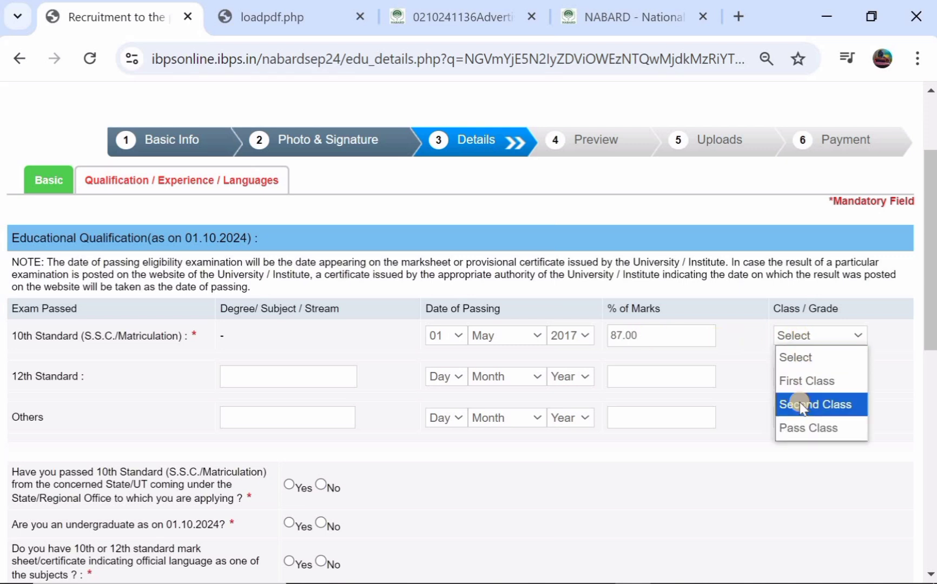
{"action": "left_click", "coordinate": [800, 406]}
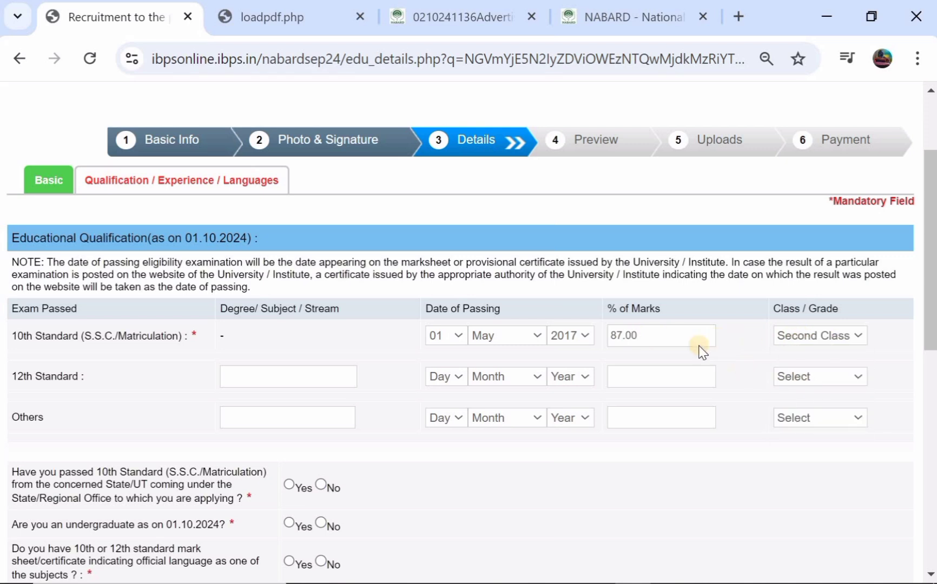
{"action": "left_click", "coordinate": [651, 336]}
{"action": "left_click", "coordinate": [791, 376]}
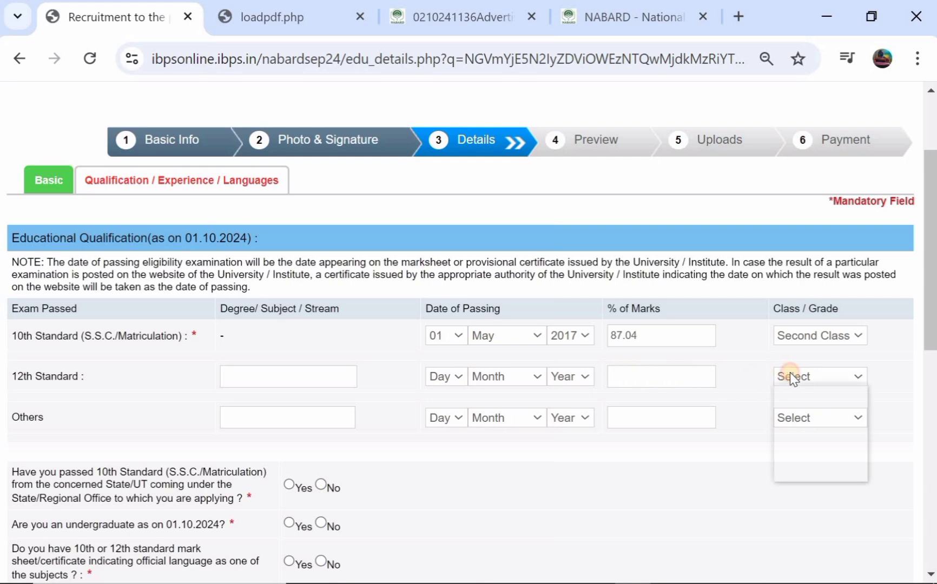
{"action": "left_click", "coordinate": [747, 360]}
{"action": "scroll", "coordinate": [418, 379], "scroll_direction": "down", "scroll_amount": 1}
{"action": "scroll", "coordinate": [418, 379], "scroll_direction": "down", "scroll_amount": 2}
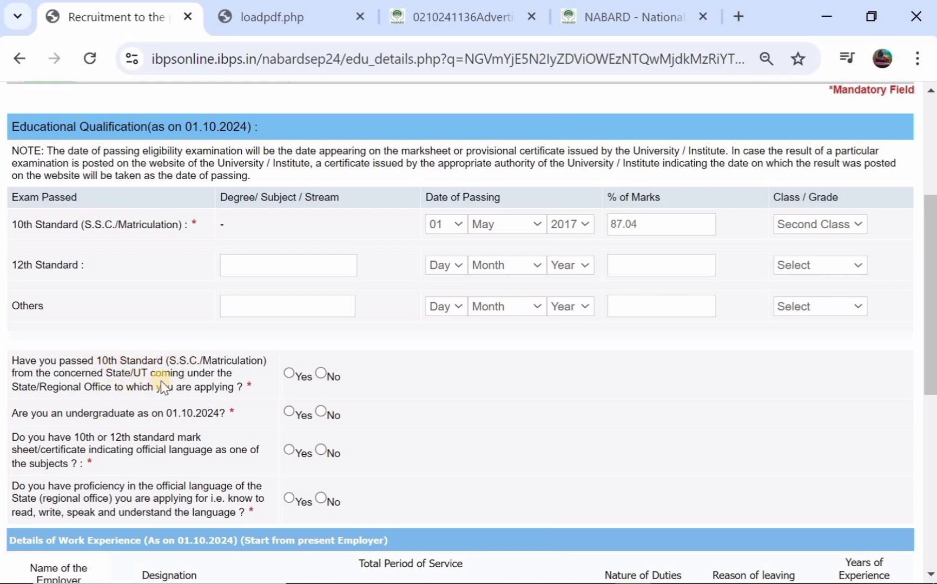
Step: Answer Yes to state 10th pass, undergraduate, official-language mark sheet and language proficiency questions
{"action": "left_click", "coordinate": [289, 373]}
{"action": "scroll", "coordinate": [289, 373], "scroll_direction": "down", "scroll_amount": 1}
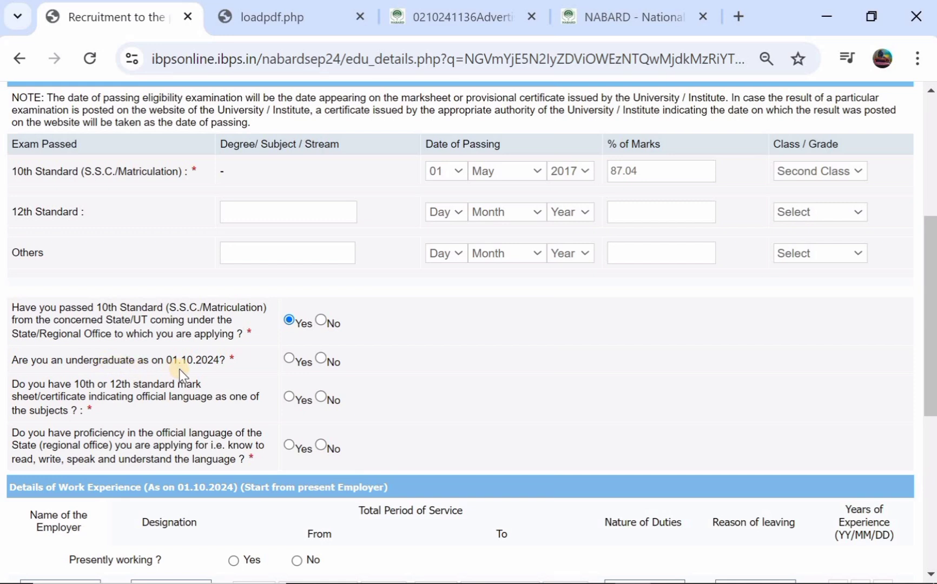
{"action": "left_click", "coordinate": [288, 358]}
{"action": "scroll", "coordinate": [289, 364], "scroll_direction": "down", "scroll_amount": 1}
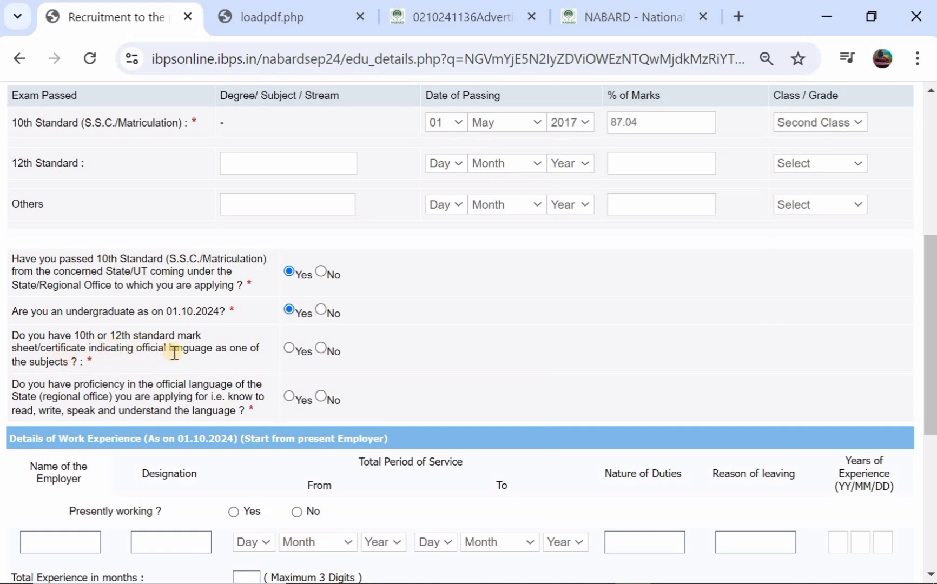
{"action": "left_click", "coordinate": [286, 349]}
{"action": "scroll", "coordinate": [286, 349], "scroll_direction": "down", "scroll_amount": 1}
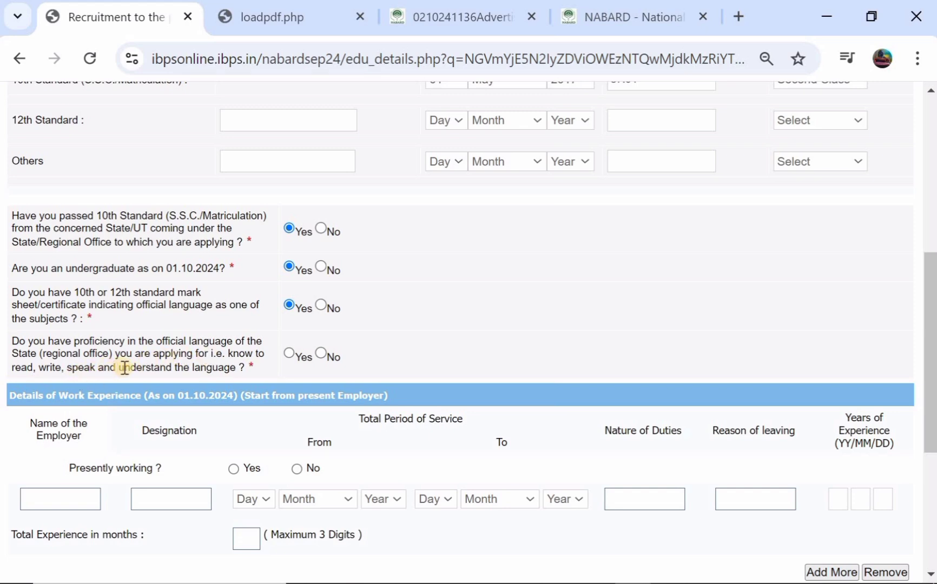
{"action": "left_click", "coordinate": [289, 353]}
{"action": "scroll", "coordinate": [288, 353], "scroll_direction": "down", "scroll_amount": 2}
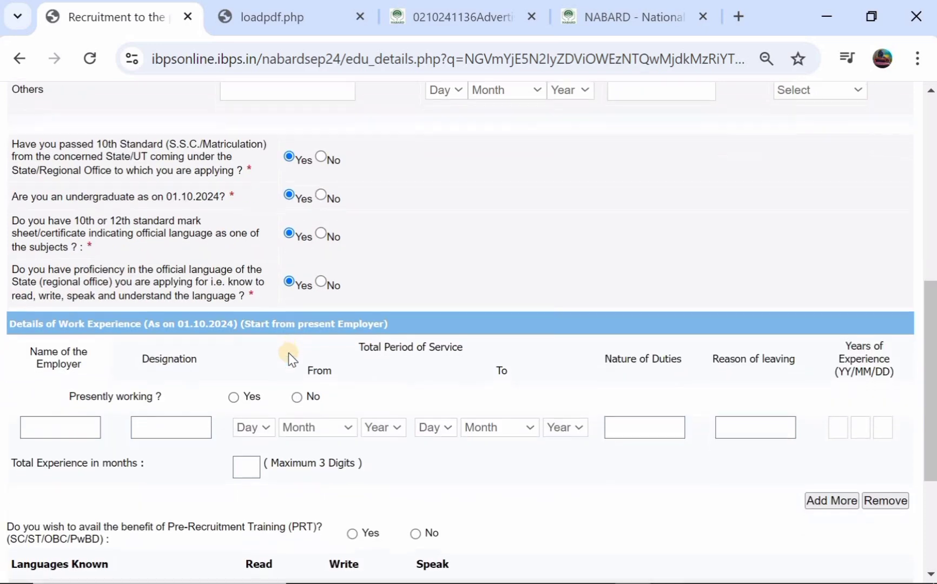
{"action": "scroll", "coordinate": [222, 354], "scroll_direction": "down", "scroll_amount": 1}
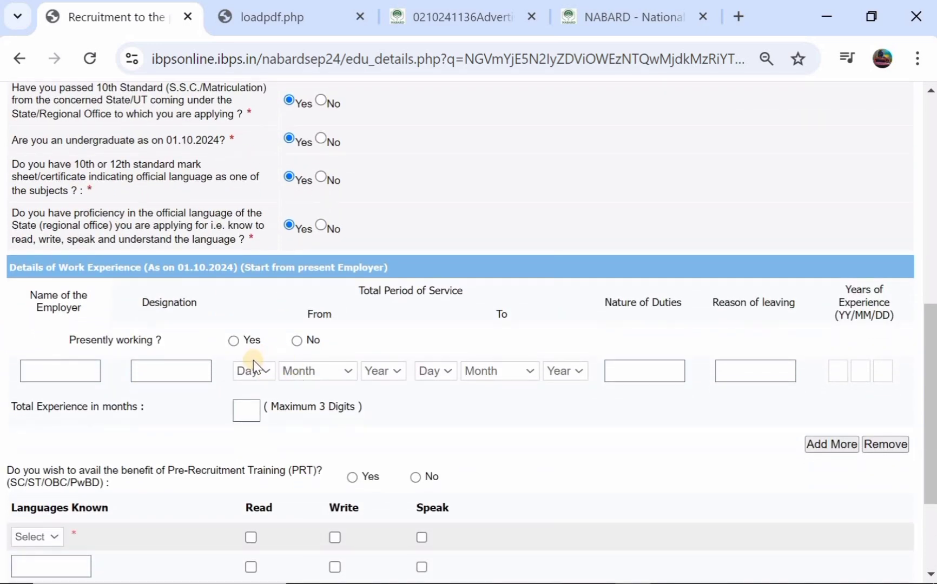
{"action": "scroll", "coordinate": [253, 370], "scroll_direction": "down", "scroll_amount": 3}
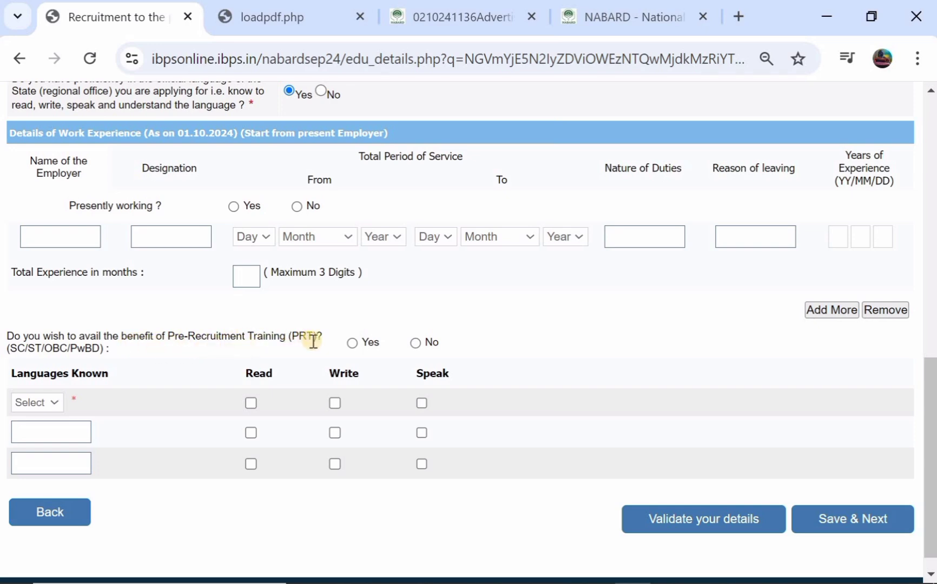
Step: Choose Yes for Pre-Recruitment Training and add Telugu as read, written and spoken
{"action": "left_click", "coordinate": [352, 344]}
{"action": "left_click", "coordinate": [43, 403]}
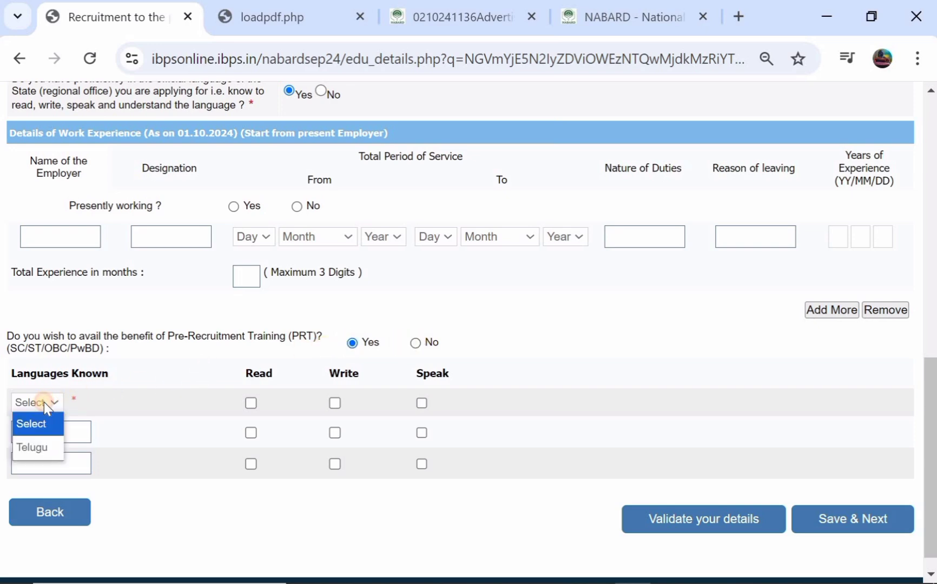
{"action": "left_click", "coordinate": [40, 446]}
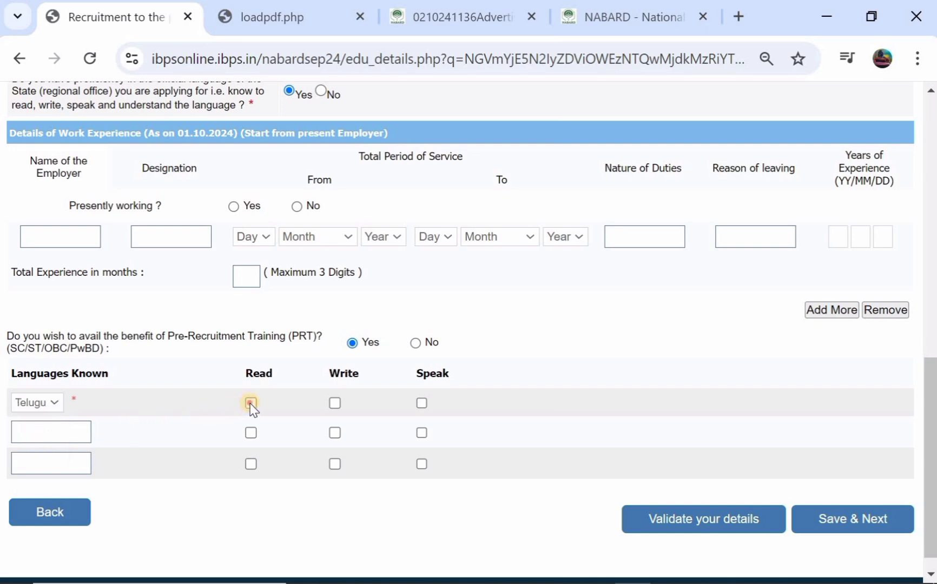
{"action": "left_click", "coordinate": [335, 403]}
{"action": "left_click", "coordinate": [250, 403]}
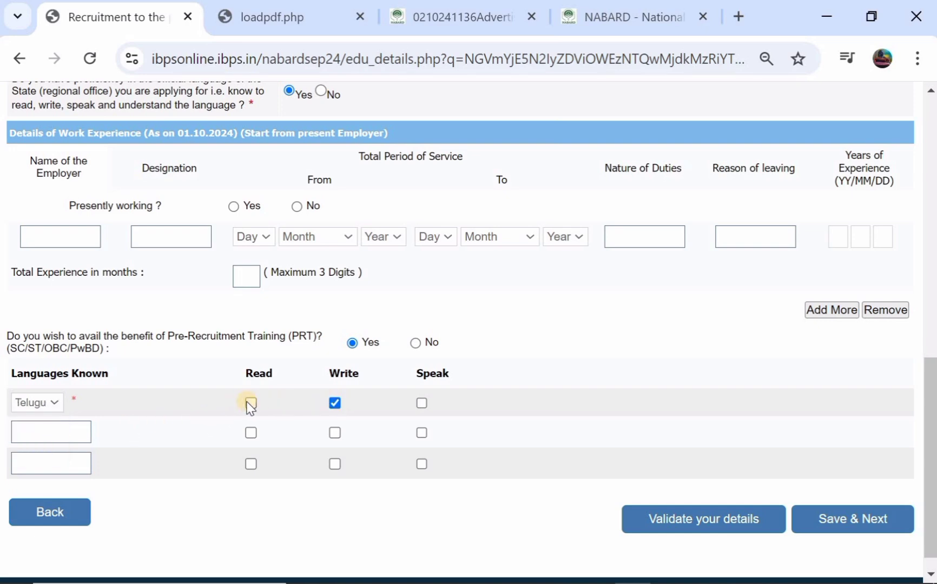
{"action": "left_click", "coordinate": [422, 403]}
Step: Validate the details, dismiss the success message, and save to reach the registration preview
{"action": "left_click", "coordinate": [679, 517]}
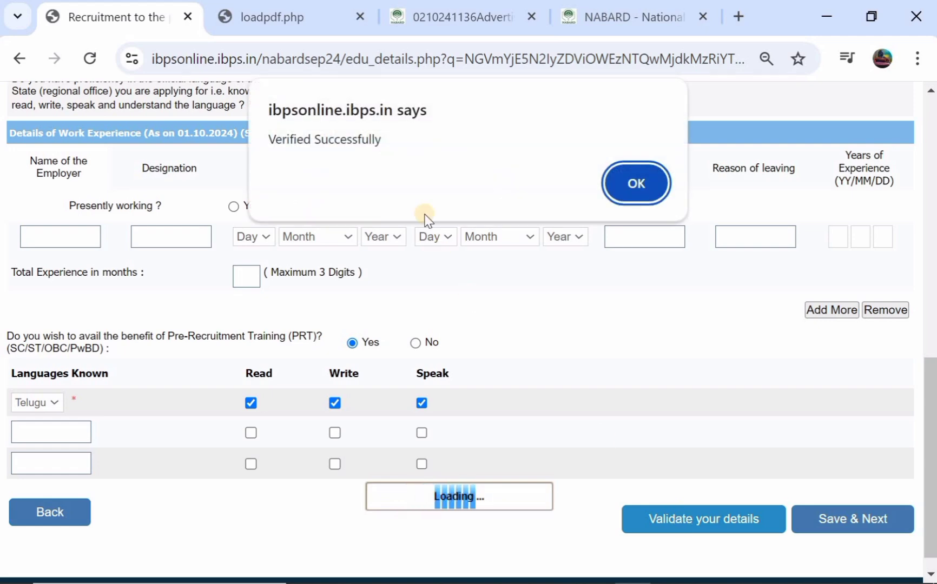
{"action": "left_click", "coordinate": [616, 184]}
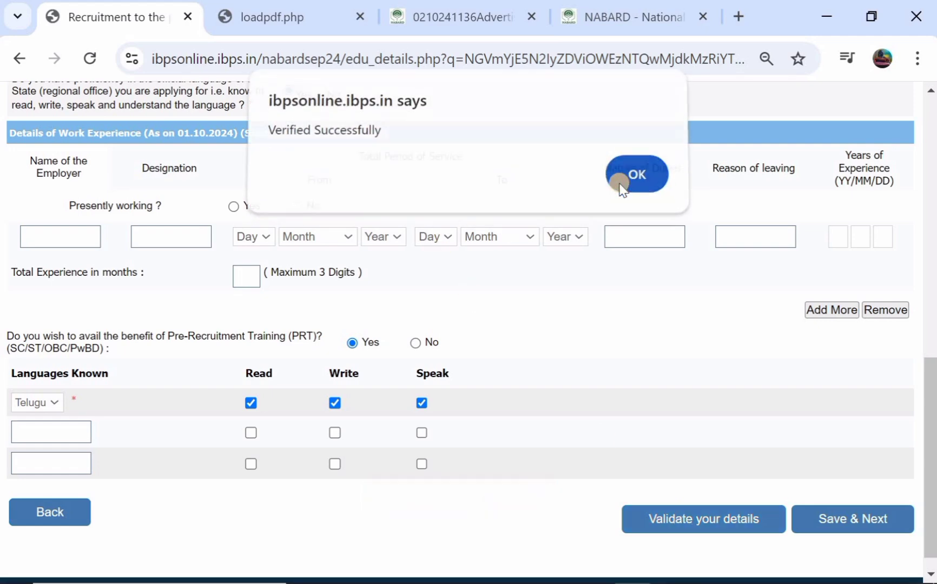
{"action": "left_click", "coordinate": [818, 520]}
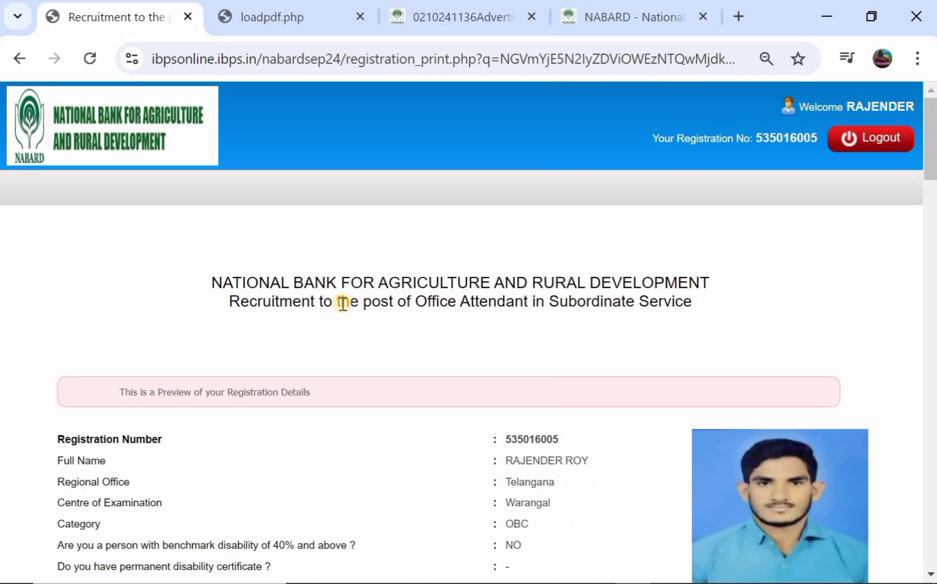
Step: Review the registration preview, then Complete Registration and confirm both dialogs
{"action": "scroll", "coordinate": [343, 306], "scroll_direction": "down", "scroll_amount": 6}
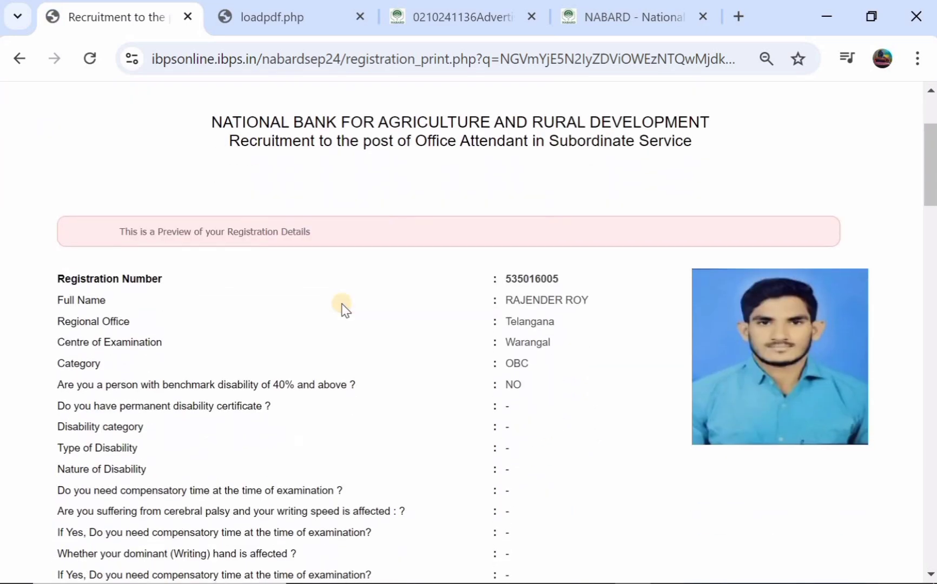
{"action": "scroll", "coordinate": [343, 308], "scroll_direction": "down", "scroll_amount": 1}
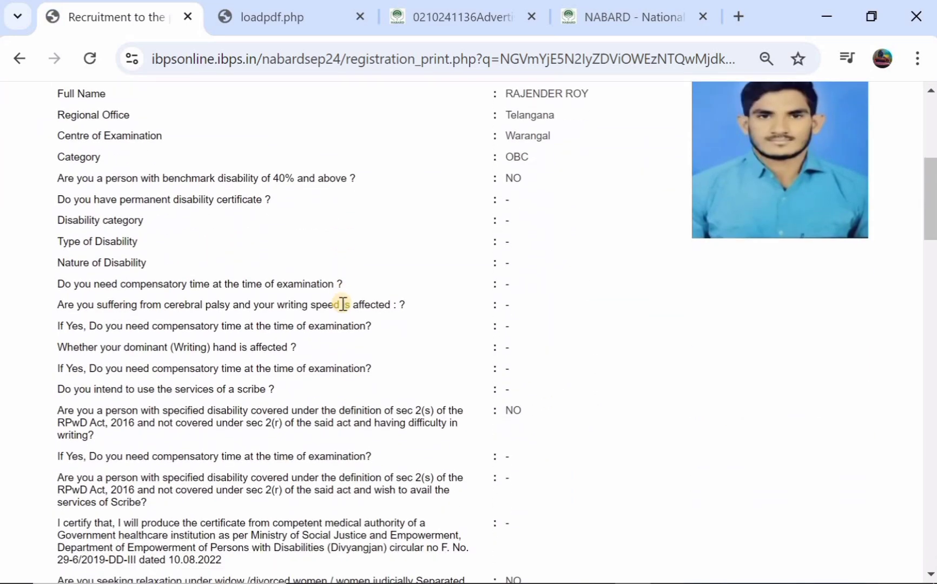
{"action": "scroll", "coordinate": [343, 305], "scroll_direction": "down", "scroll_amount": 6}
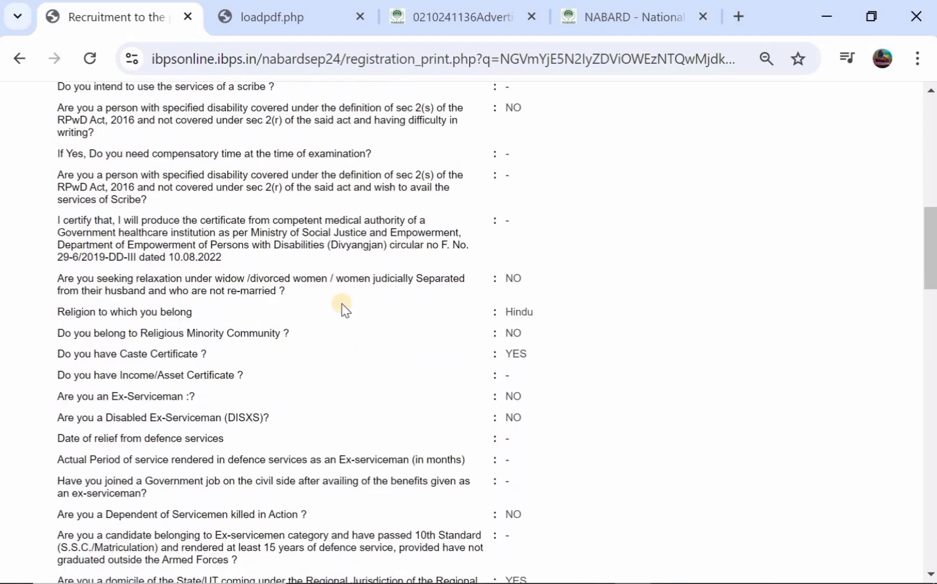
{"action": "scroll", "coordinate": [343, 306], "scroll_direction": "down", "scroll_amount": 8}
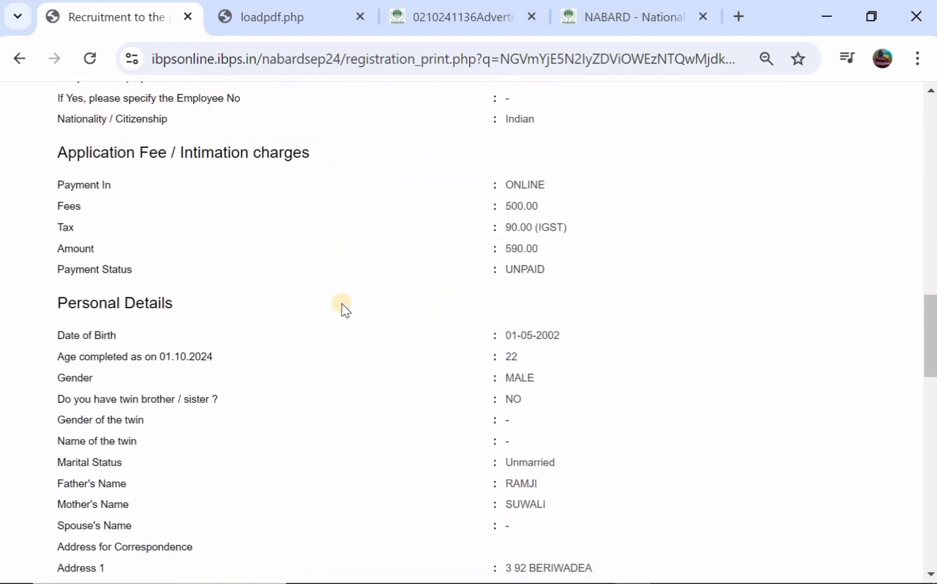
{"action": "scroll", "coordinate": [343, 309], "scroll_direction": "down", "scroll_amount": 9}
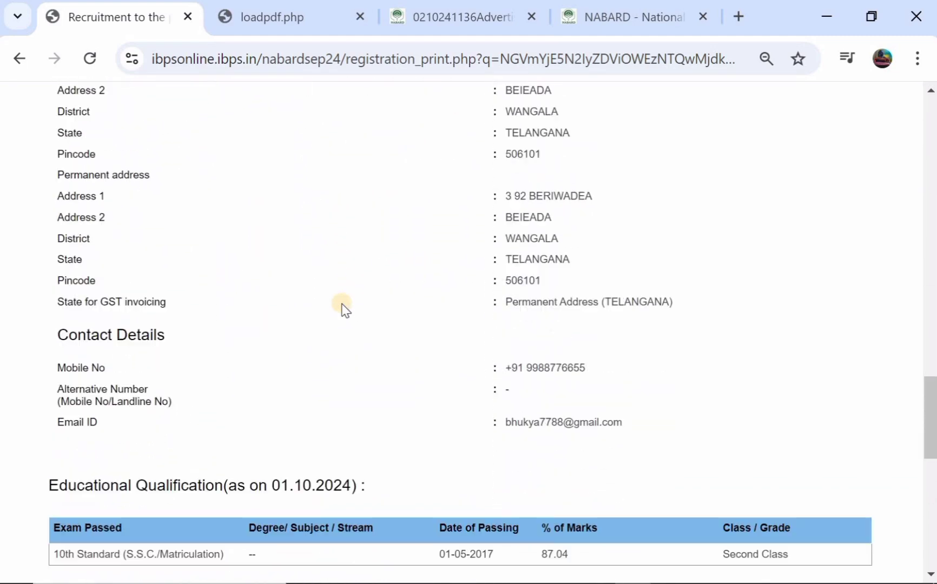
{"action": "scroll", "coordinate": [343, 308], "scroll_direction": "down", "scroll_amount": 3}
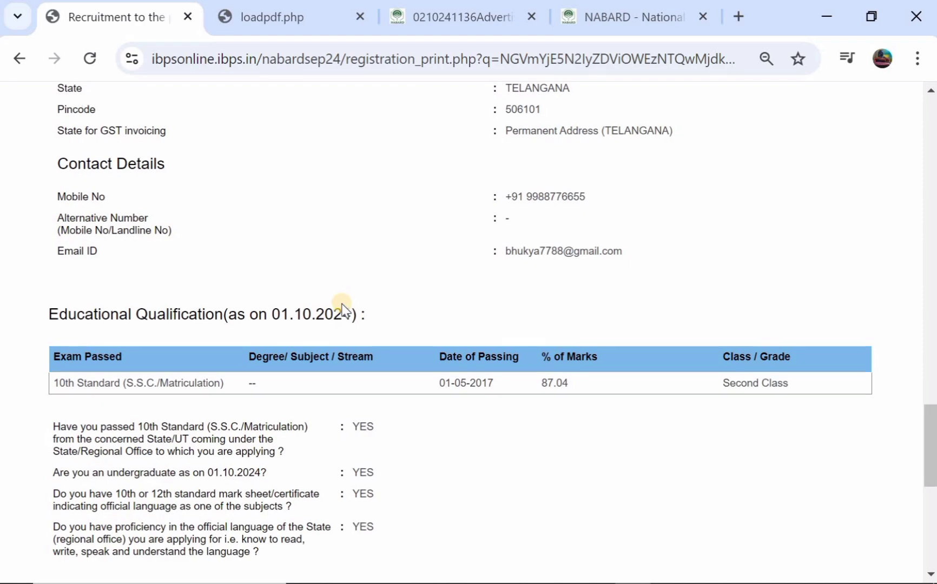
{"action": "scroll", "coordinate": [343, 310], "scroll_direction": "down", "scroll_amount": 2}
{"action": "scroll", "coordinate": [343, 308], "scroll_direction": "up", "scroll_amount": 6}
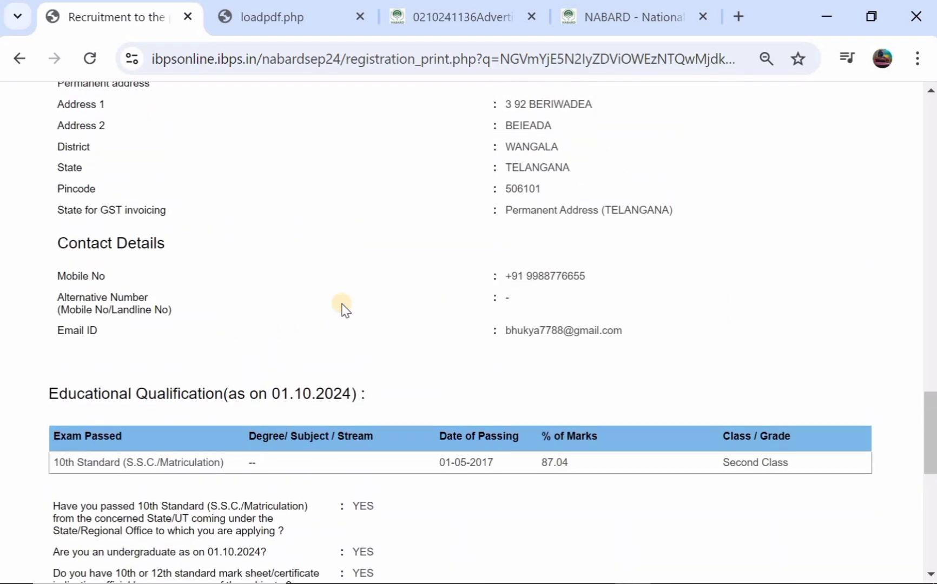
{"action": "scroll", "coordinate": [343, 308], "scroll_direction": "down", "scroll_amount": 9}
{"action": "scroll", "coordinate": [343, 310], "scroll_direction": "down", "scroll_amount": 3}
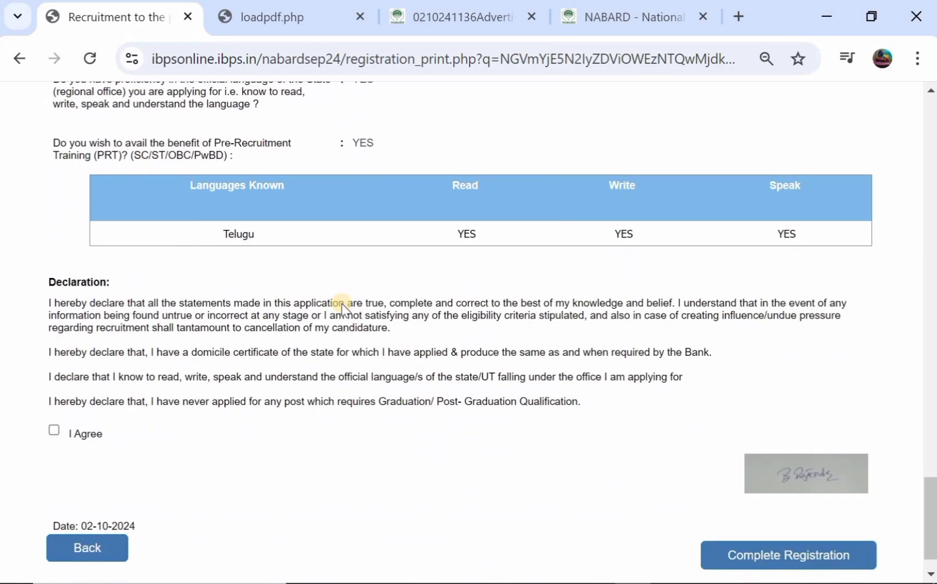
{"action": "scroll", "coordinate": [343, 309], "scroll_direction": "up", "scroll_amount": 8}
{"action": "scroll", "coordinate": [343, 309], "scroll_direction": "down", "scroll_amount": 9}
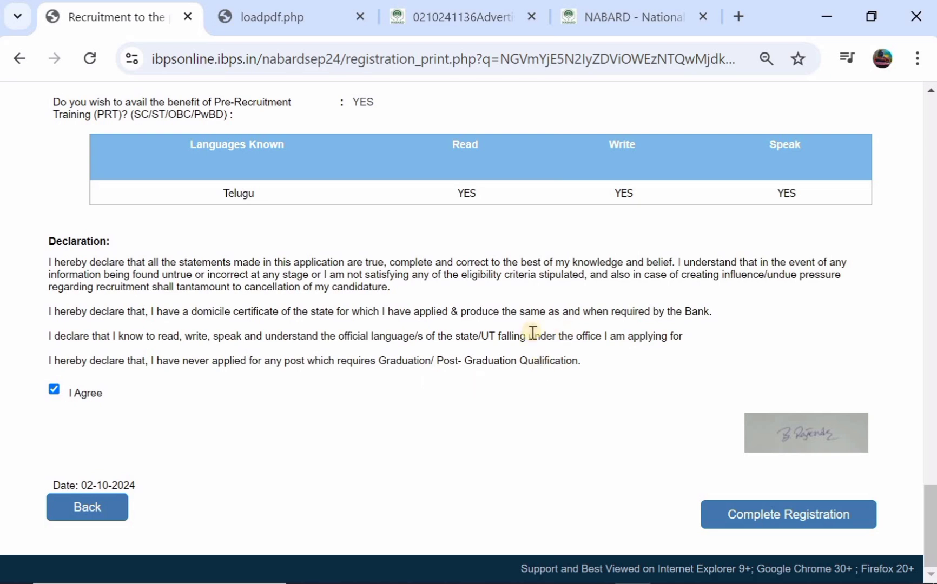
{"action": "left_click", "coordinate": [763, 512]}
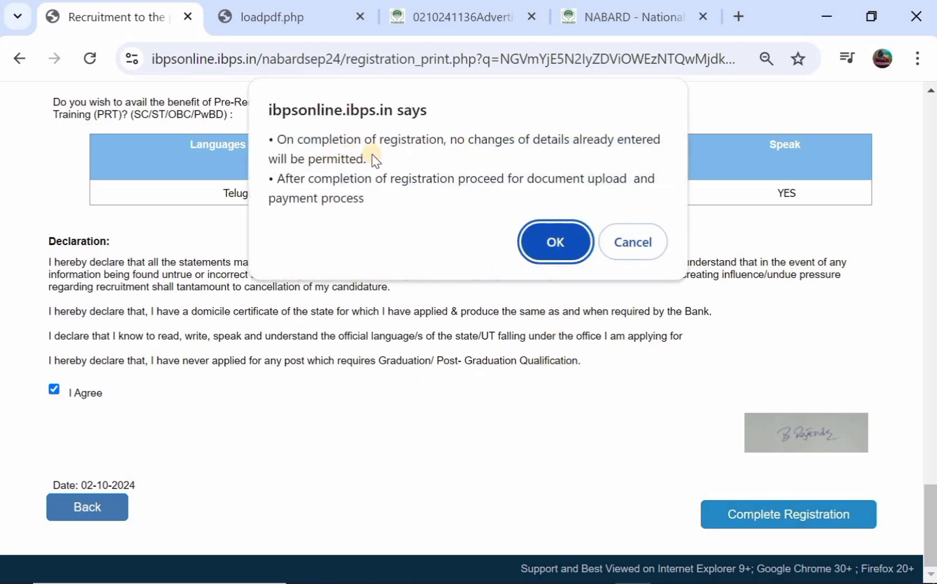
{"action": "left_click", "coordinate": [556, 236]}
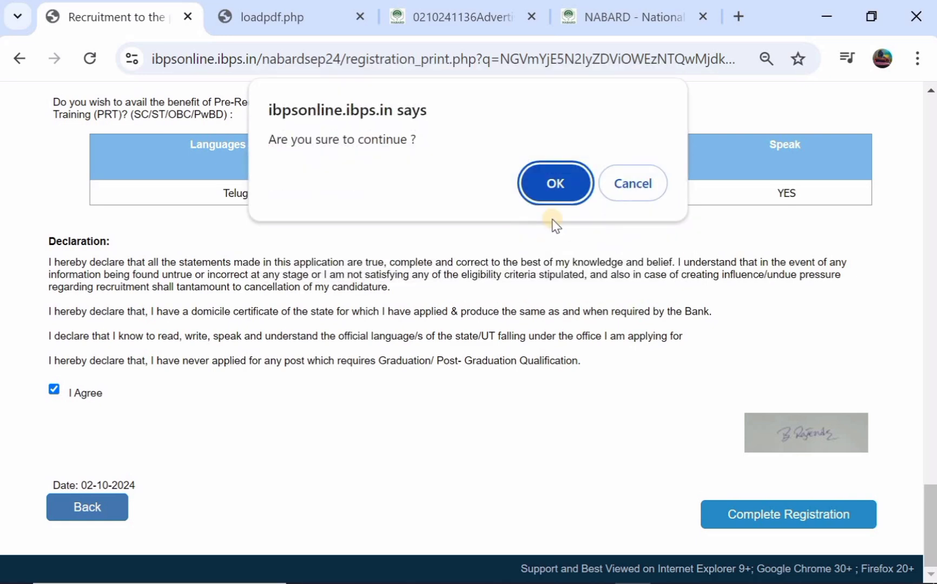
{"action": "left_click", "coordinate": [550, 172]}
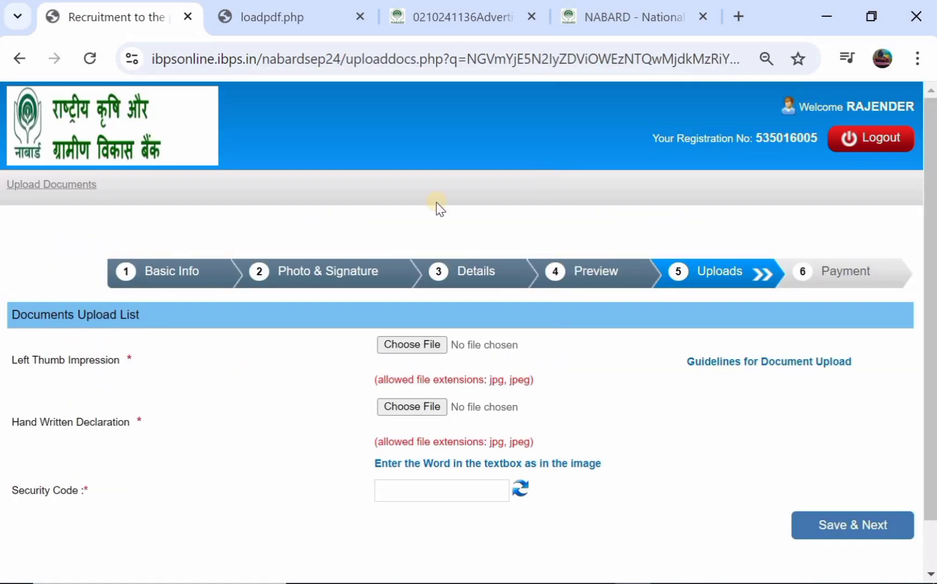
Step: Switch to the NABARD advertisement PDF at page 18's points to note before registration
{"action": "scroll", "coordinate": [364, 220], "scroll_direction": "down", "scroll_amount": 2}
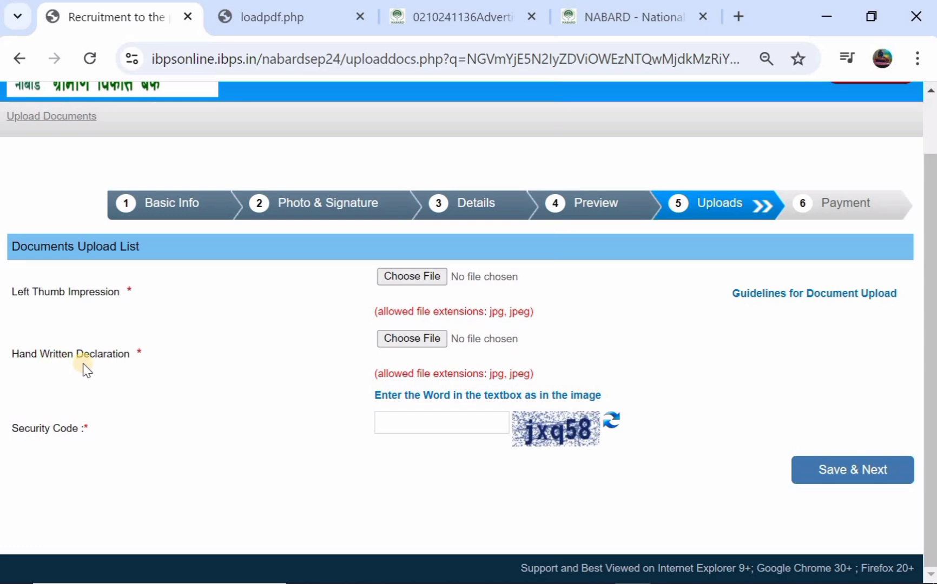
{"action": "left_click", "coordinate": [479, 21]}
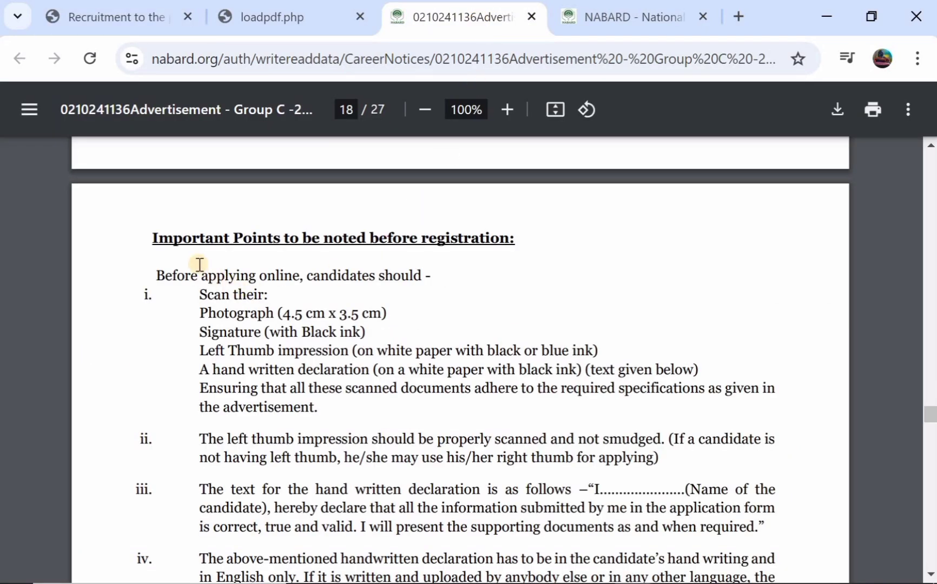
Step: Read the document scanning rules on PDF page 18, then return to the upload page
{"action": "scroll", "coordinate": [260, 285], "scroll_direction": "down", "scroll_amount": 3}
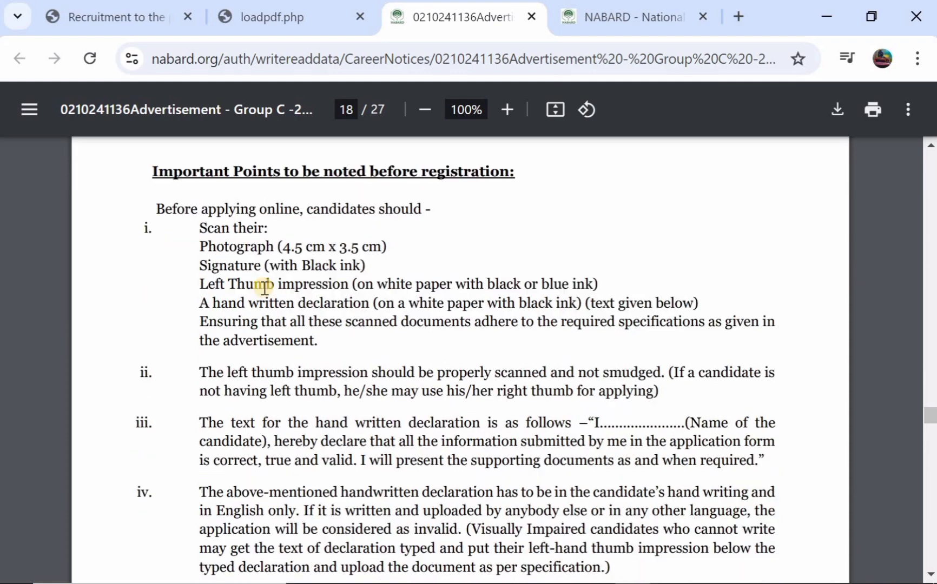
{"action": "scroll", "coordinate": [264, 286], "scroll_direction": "up", "scroll_amount": 2}
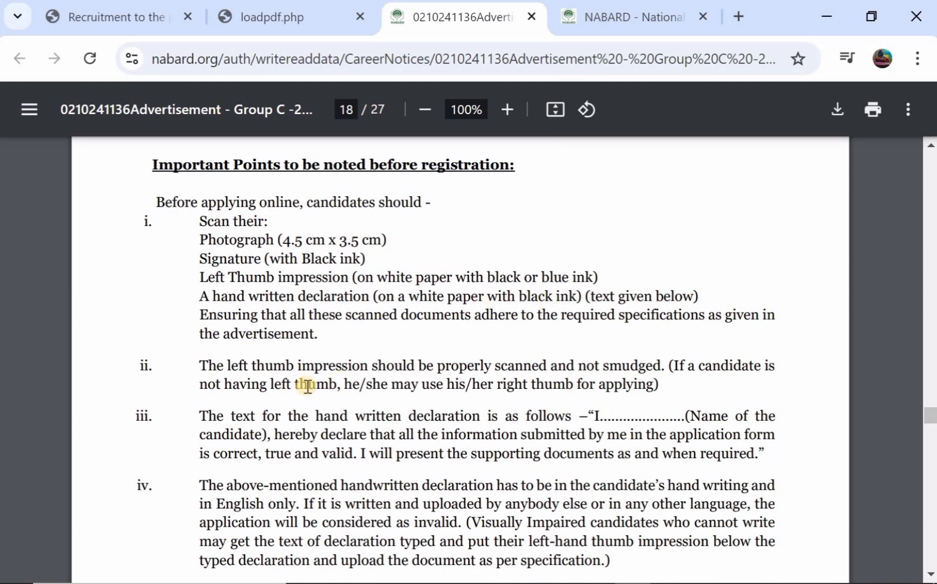
{"action": "scroll", "coordinate": [478, 401], "scroll_direction": "down", "scroll_amount": 1}
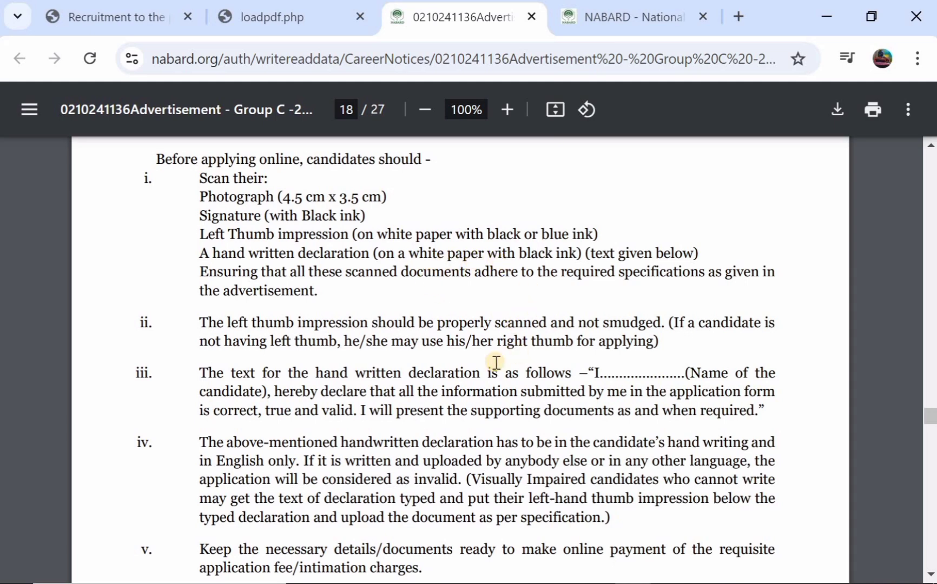
{"action": "left_click", "coordinate": [134, 17]}
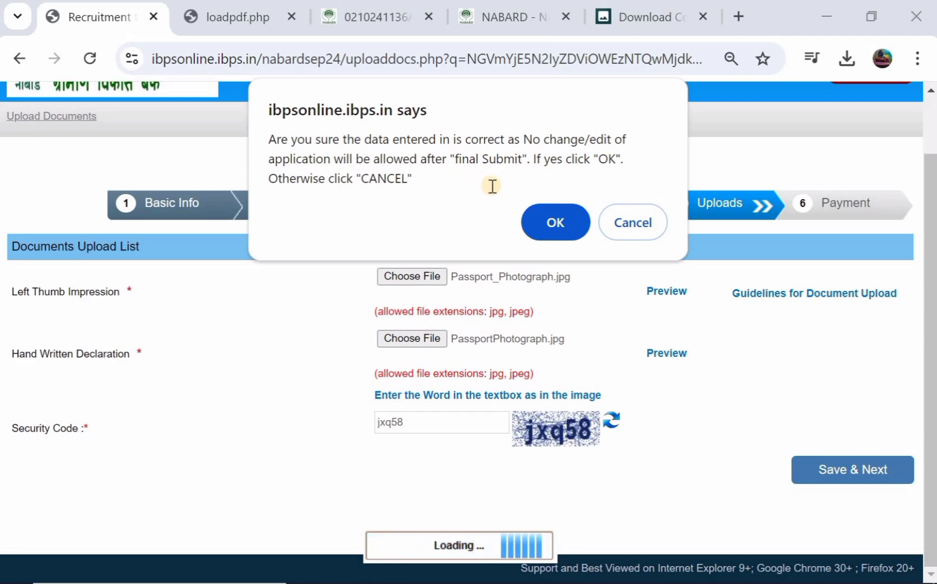
Step: Confirm final submission of the documents, then view the advertisement's page 9 eligibility criteria
{"action": "left_click", "coordinate": [539, 223]}
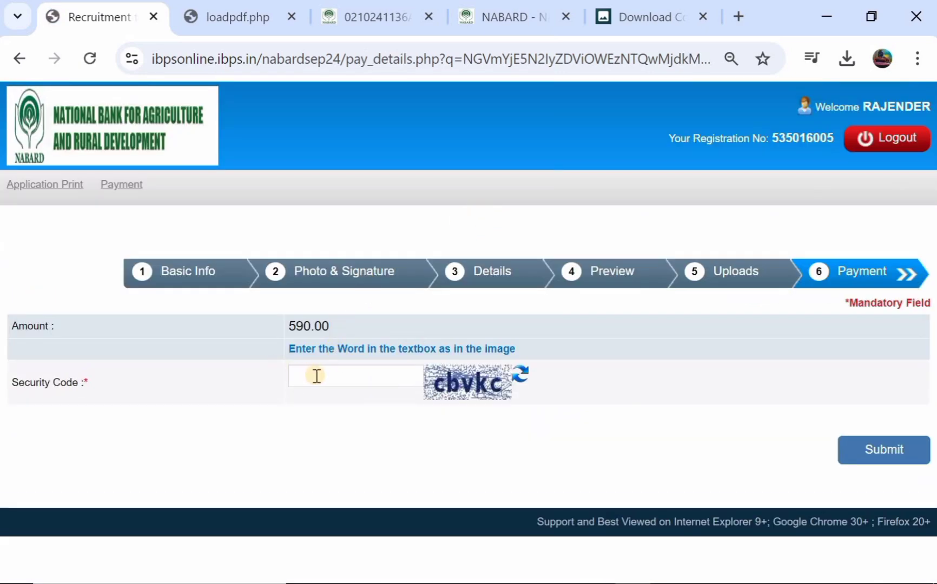
{"action": "left_click", "coordinate": [383, 16]}
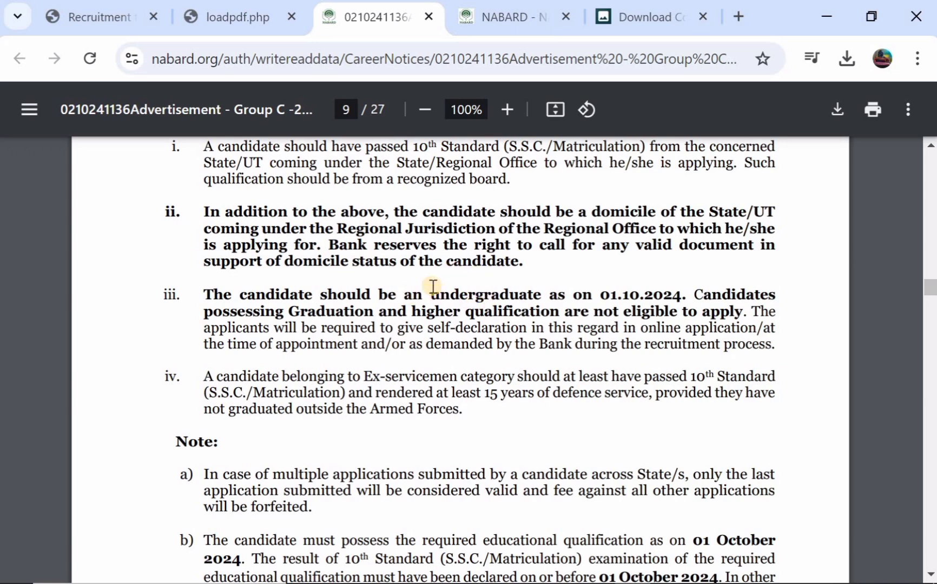
Step: Enter the captcha security code, submit the ₹590.00 fee, and confirm proceeding to payment
{"action": "left_click", "coordinate": [90, 5]}
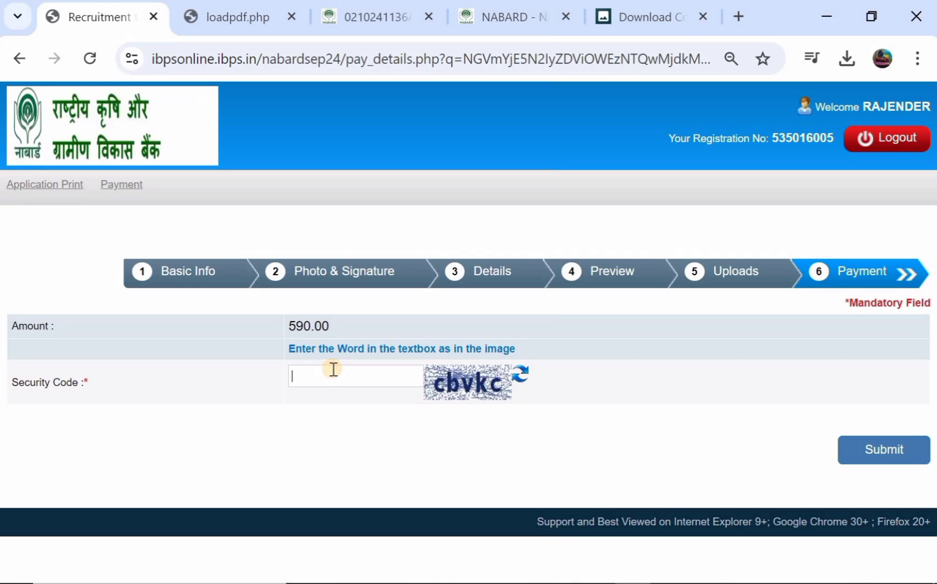
{"action": "type", "text": "cb"}
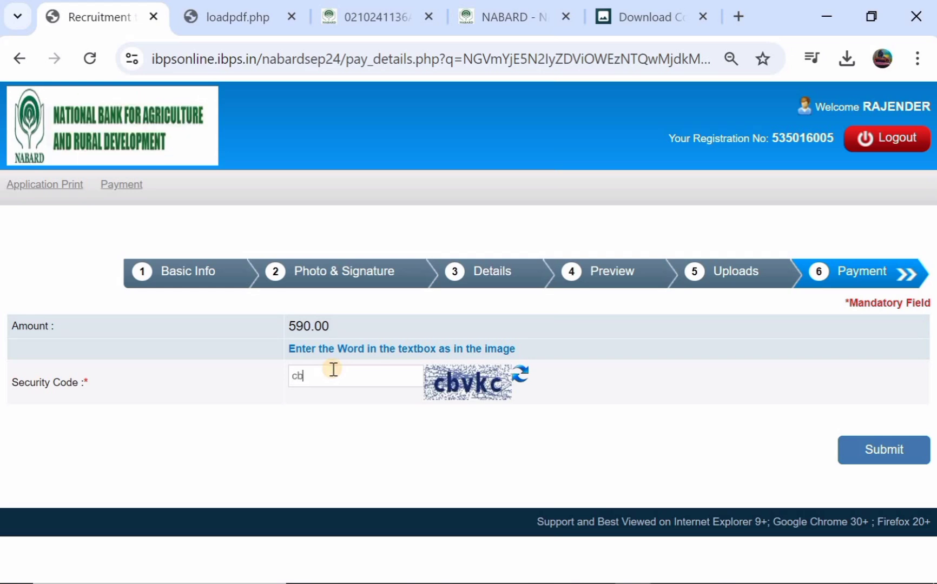
{"action": "type", "text": "vk"}
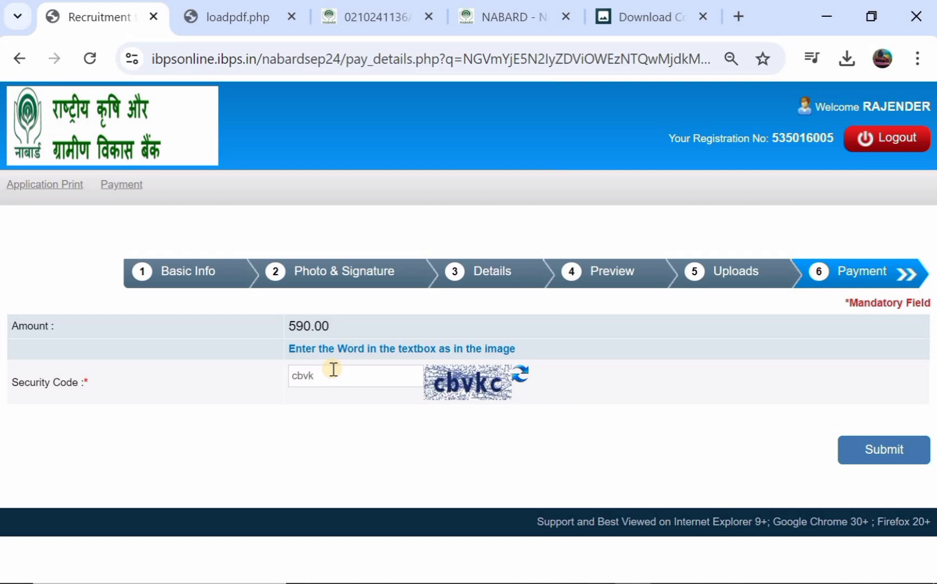
{"action": "type", "text": "c"}
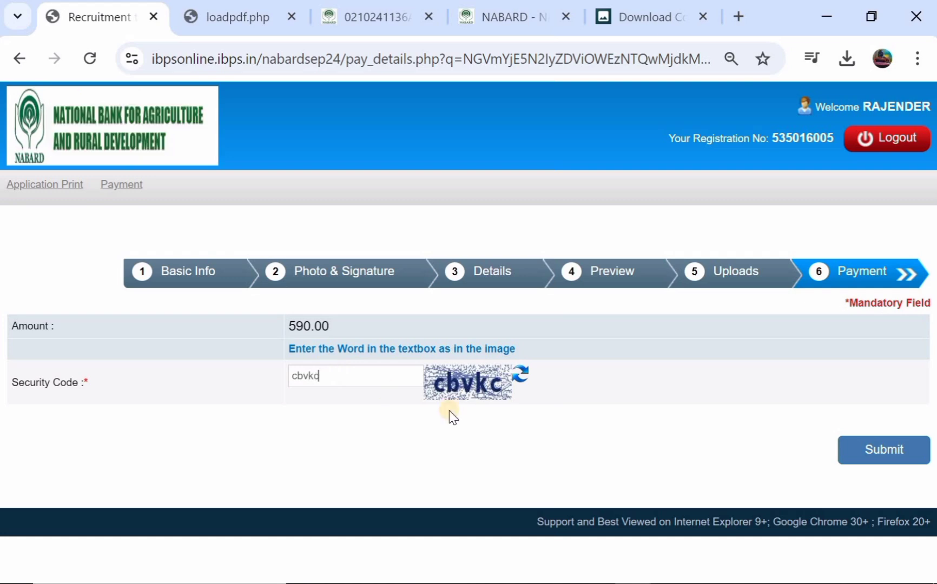
{"action": "left_click", "coordinate": [880, 452]}
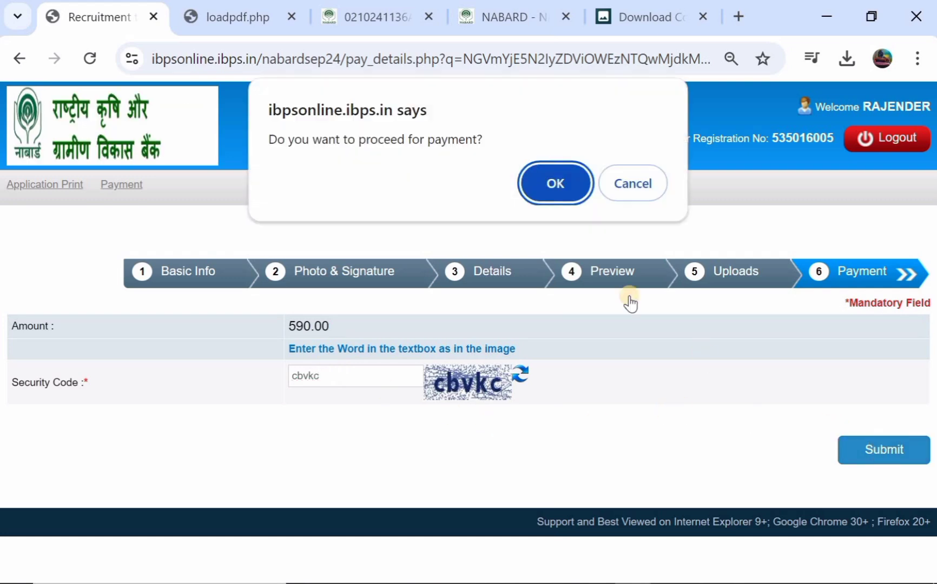
{"action": "left_click", "coordinate": [558, 184]}
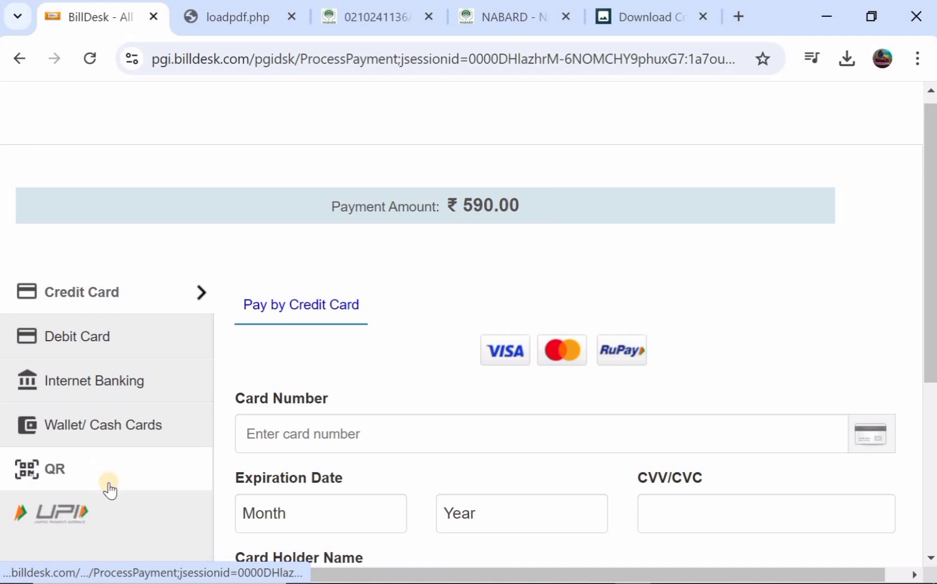
Step: Choose Debit Card as the BillDesk payment method and scroll down to Make Payment
{"action": "left_click", "coordinate": [91, 341]}
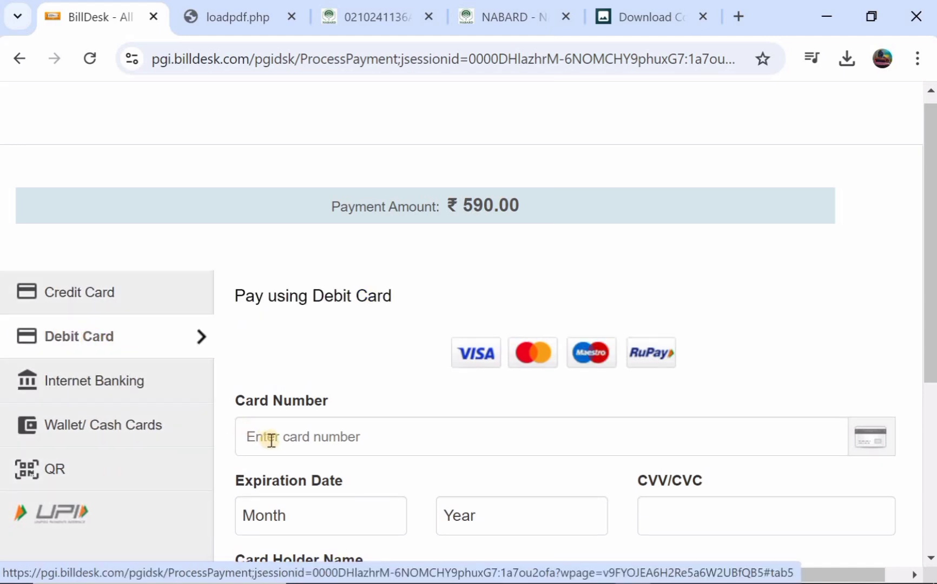
{"action": "scroll", "coordinate": [271, 440], "scroll_direction": "down", "scroll_amount": 1}
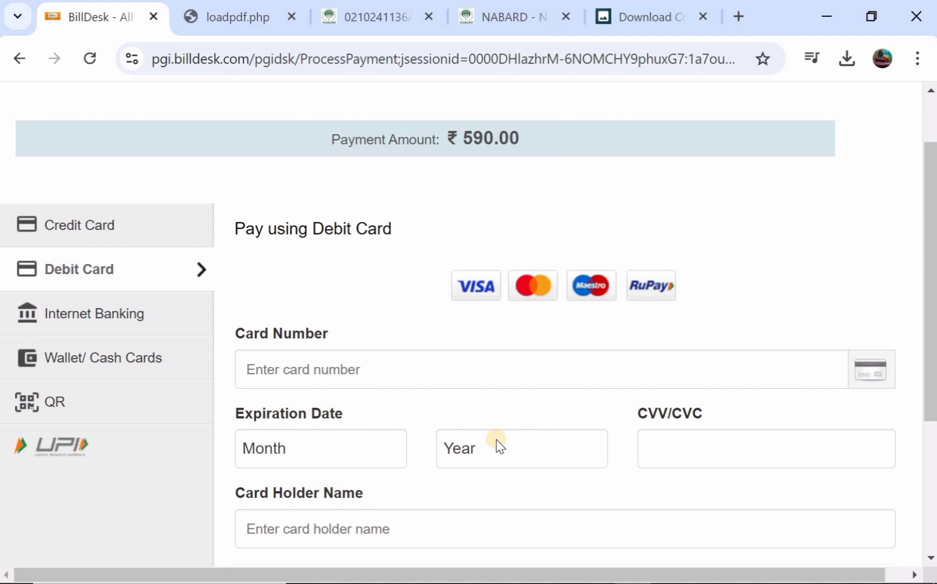
{"action": "scroll", "coordinate": [676, 440], "scroll_direction": "down", "scroll_amount": 1}
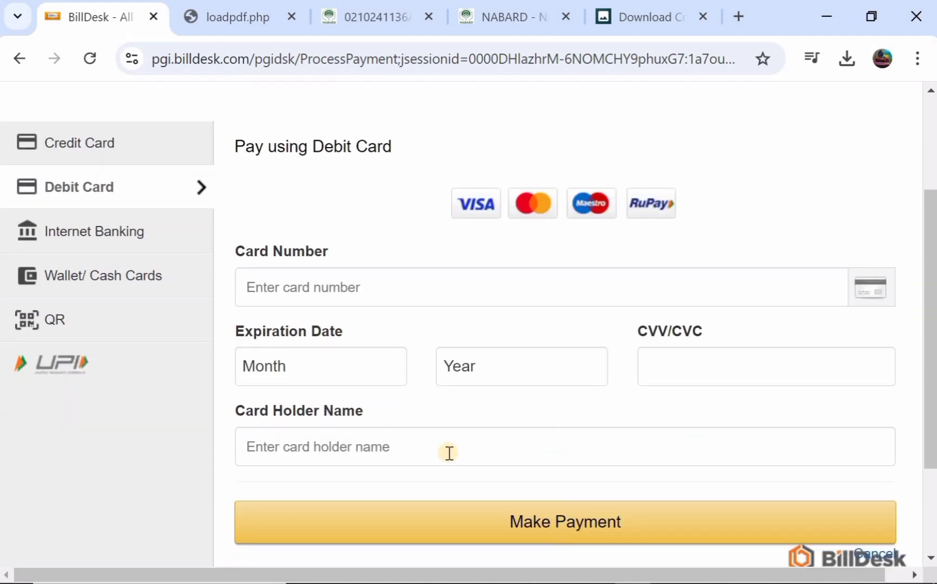
{"action": "scroll", "coordinate": [449, 453], "scroll_direction": "down", "scroll_amount": 1}
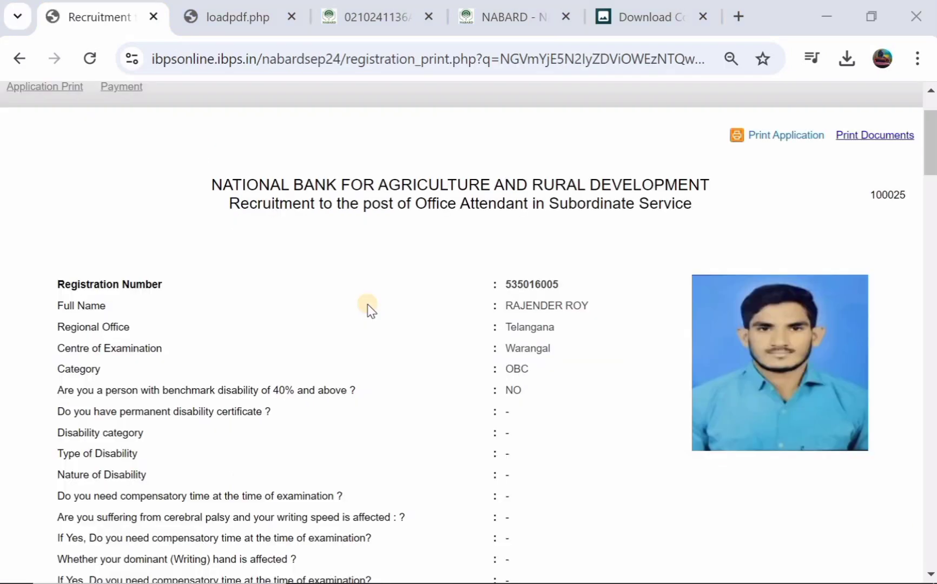
{"action": "scroll", "coordinate": [368, 304], "scroll_direction": "up", "scroll_amount": 1}
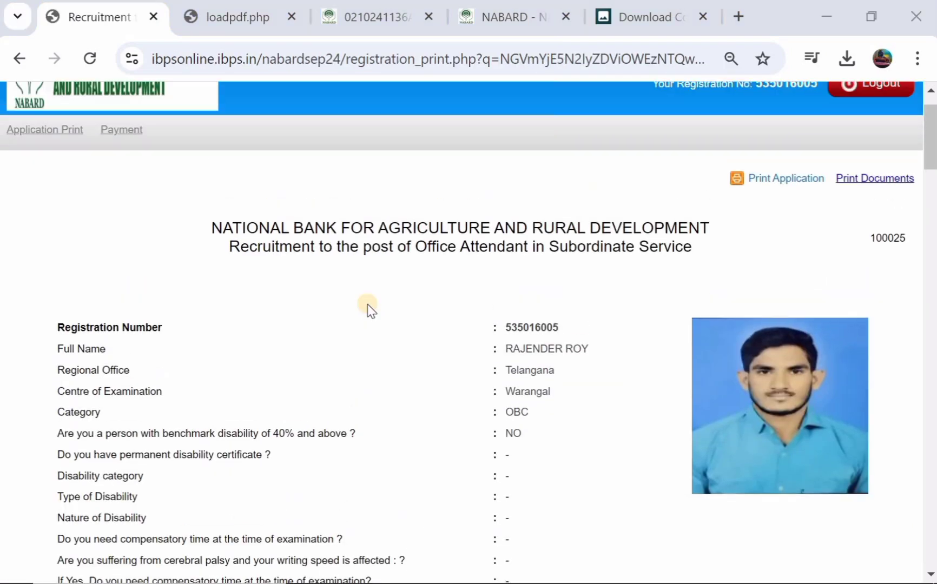
{"action": "scroll", "coordinate": [367, 304], "scroll_direction": "down", "scroll_amount": 3}
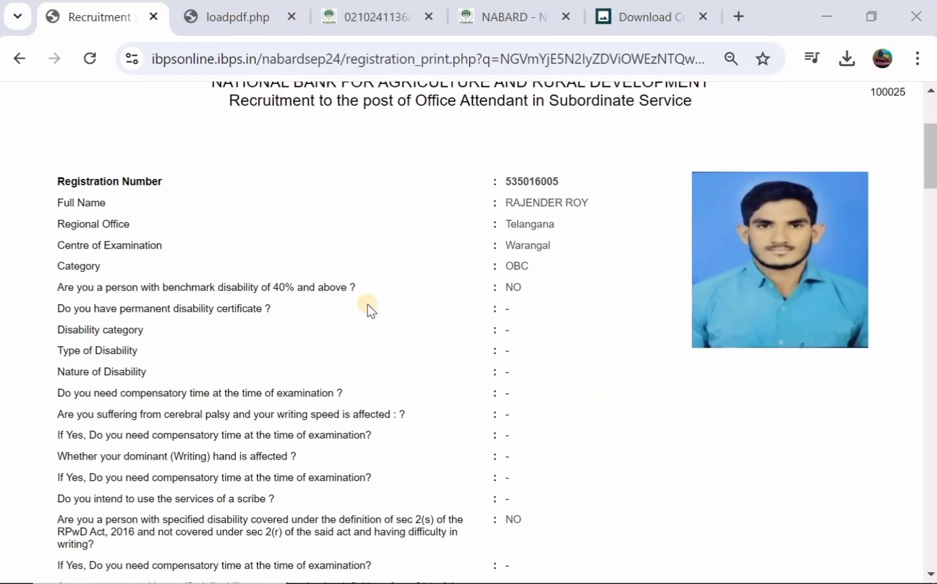
{"action": "scroll", "coordinate": [367, 304], "scroll_direction": "up", "scroll_amount": 2}
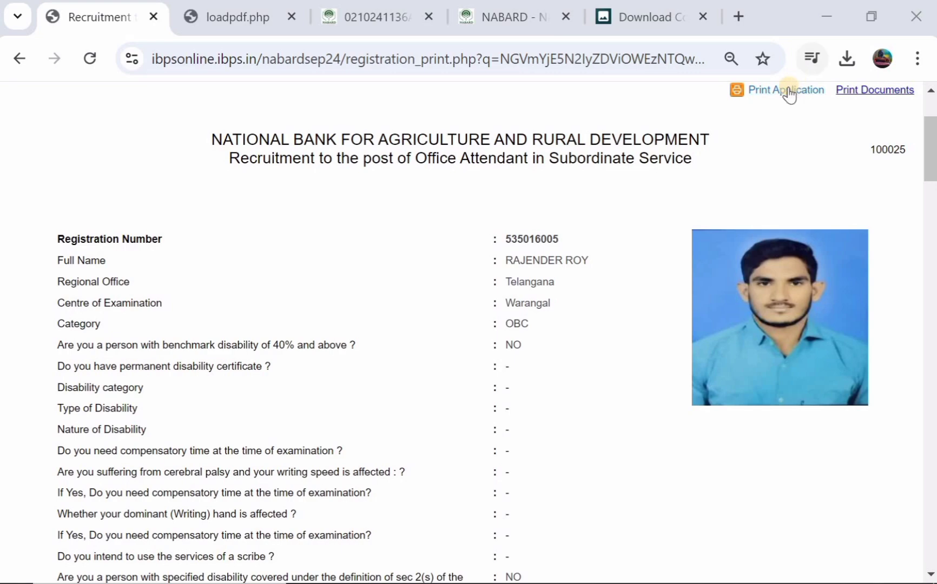
{"action": "scroll", "coordinate": [791, 92], "scroll_direction": "up", "scroll_amount": 1}
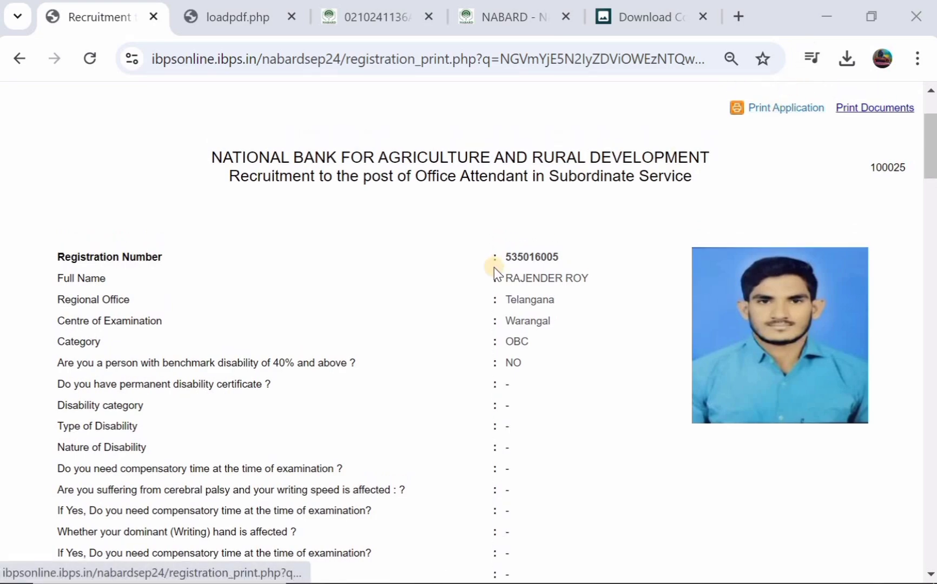
{"action": "scroll", "coordinate": [493, 266], "scroll_direction": "down", "scroll_amount": 3}
{"action": "scroll", "coordinate": [494, 269], "scroll_direction": "down", "scroll_amount": 8}
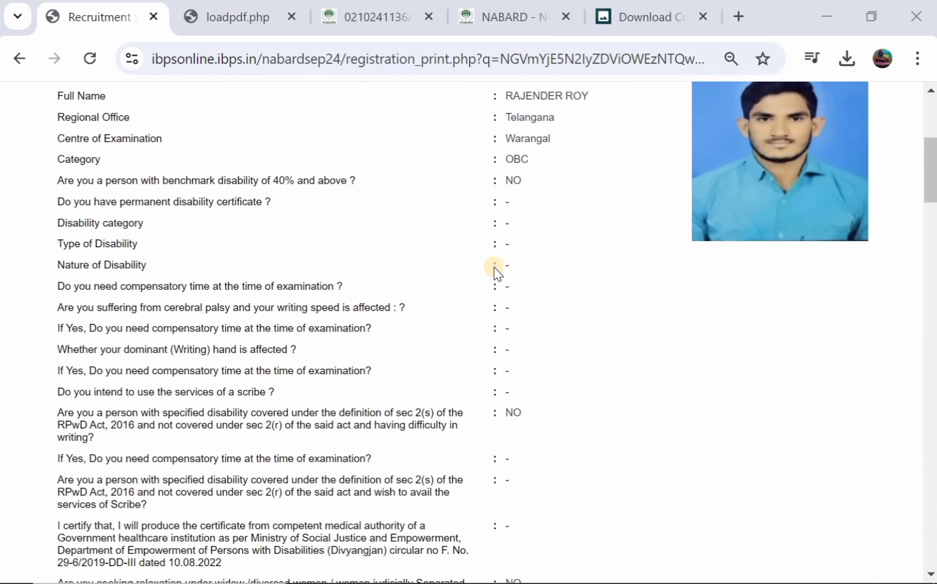
{"action": "scroll", "coordinate": [494, 267], "scroll_direction": "down", "scroll_amount": 18}
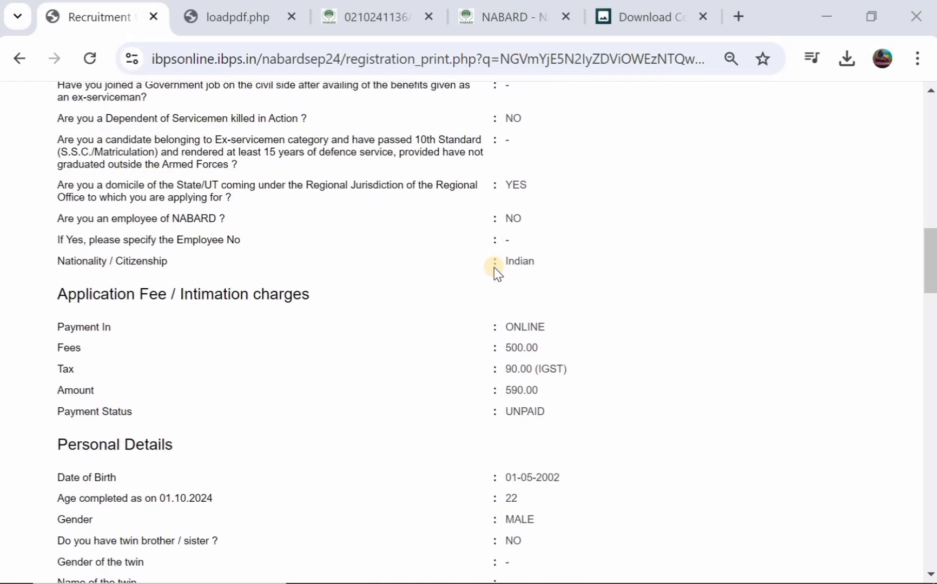
{"action": "scroll", "coordinate": [494, 267], "scroll_direction": "down", "scroll_amount": 5}
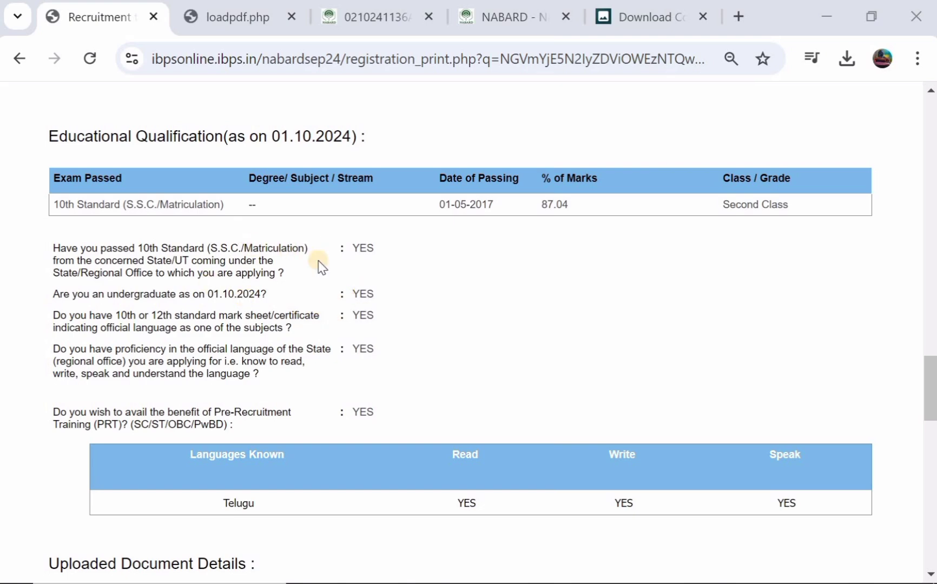
{"action": "scroll", "coordinate": [321, 266], "scroll_direction": "up", "scroll_amount": 10}
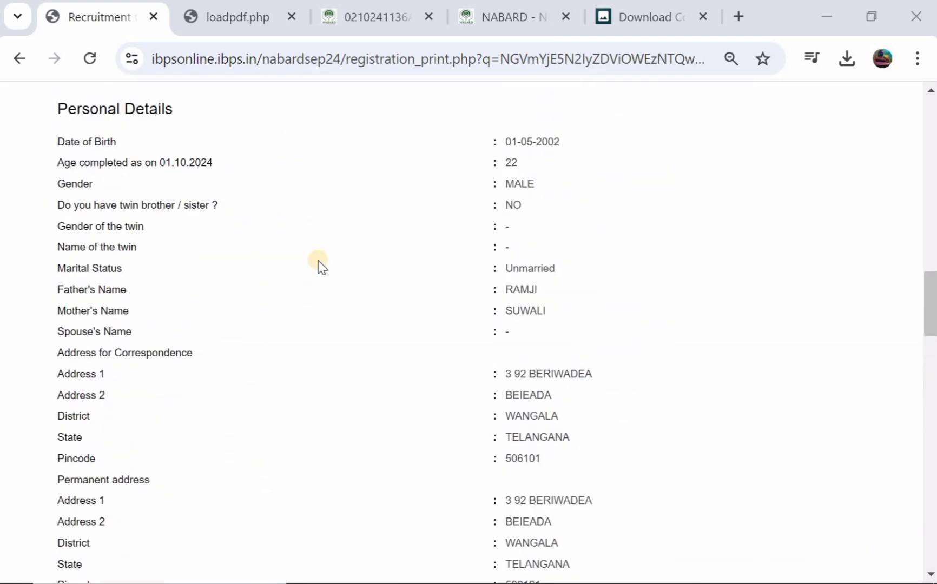
{"action": "scroll", "coordinate": [321, 265], "scroll_direction": "up", "scroll_amount": 13}
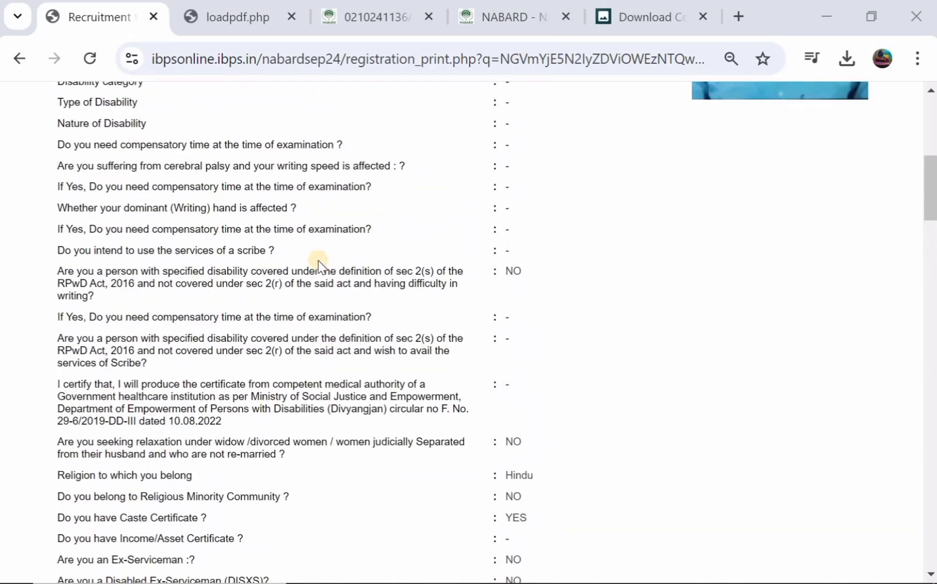
{"action": "scroll", "coordinate": [319, 265], "scroll_direction": "up", "scroll_amount": 6}
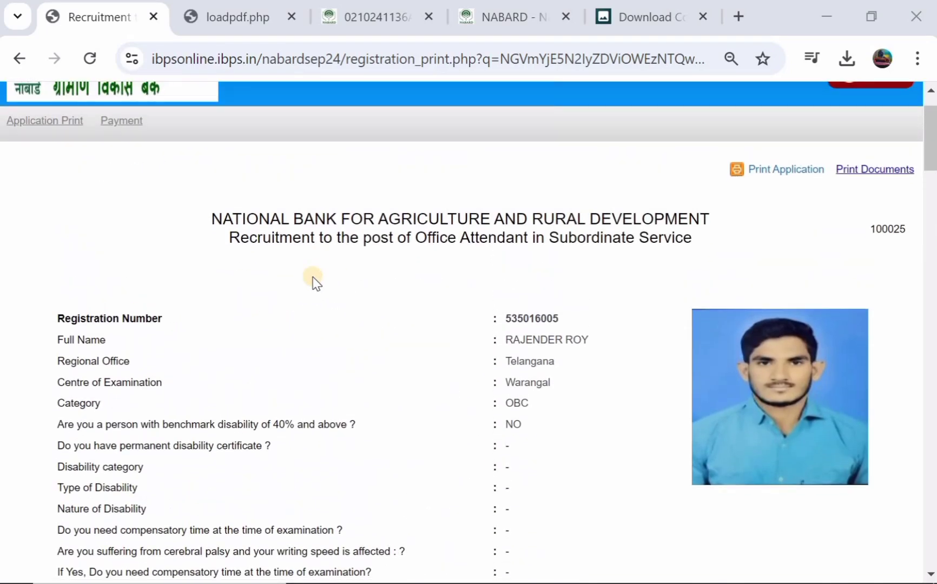
{"action": "scroll", "coordinate": [316, 282], "scroll_direction": "down", "scroll_amount": 1}
{"action": "scroll", "coordinate": [317, 282], "scroll_direction": "up", "scroll_amount": 1}
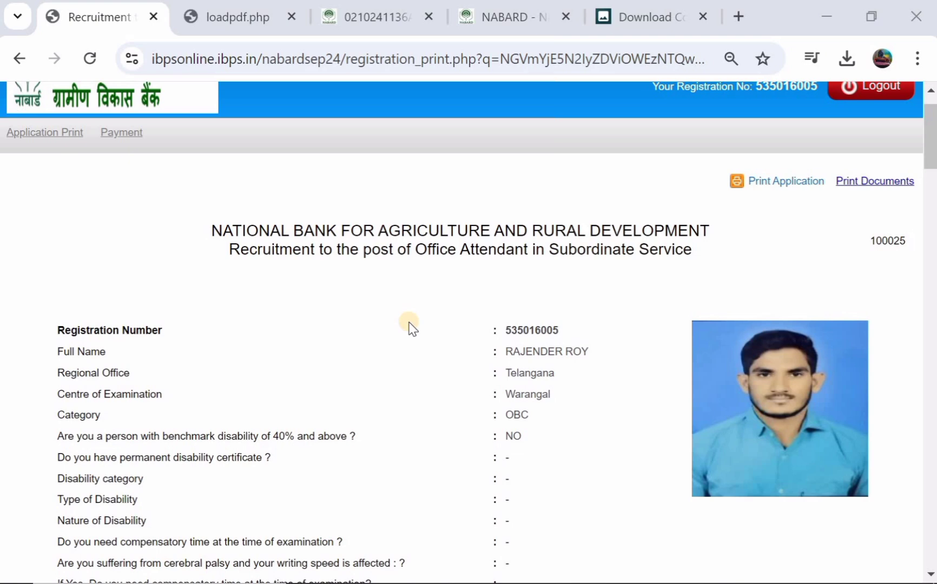
{"action": "scroll", "coordinate": [412, 328], "scroll_direction": "down", "scroll_amount": 1}
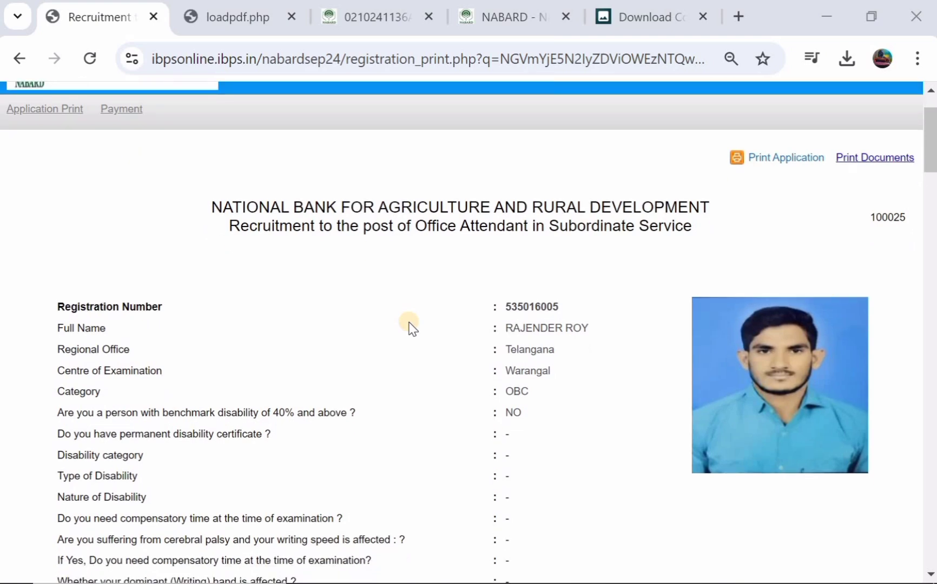
{"action": "scroll", "coordinate": [412, 327], "scroll_direction": "down", "scroll_amount": 4}
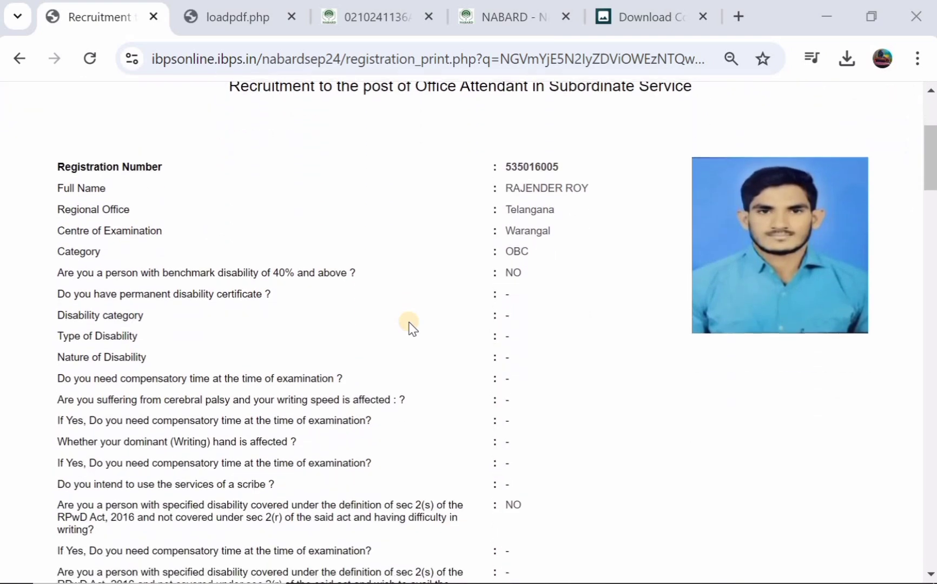
{"action": "scroll", "coordinate": [411, 328], "scroll_direction": "up", "scroll_amount": 5}
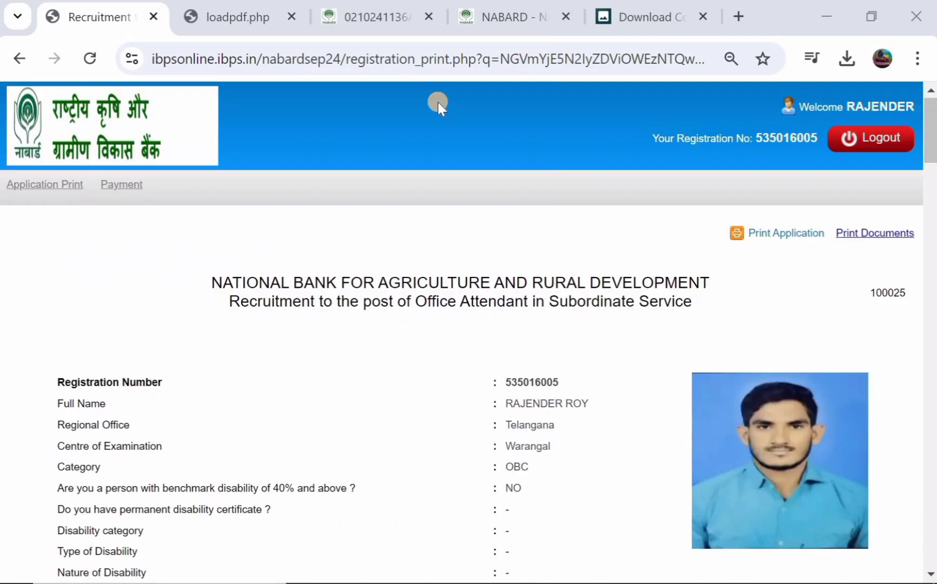
Step: Return to the NABARD Career Notices tab and scroll to its notices list, still showing 'No record found.'
{"action": "left_click", "coordinate": [383, 17]}
{"action": "left_click", "coordinate": [507, 32]}
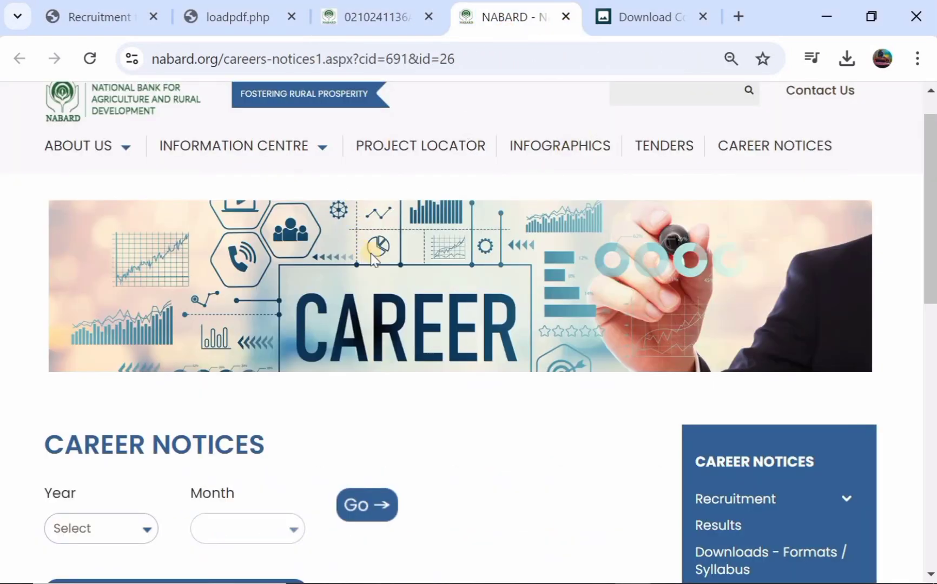
{"action": "scroll", "coordinate": [371, 253], "scroll_direction": "down", "scroll_amount": 1}
{"action": "scroll", "coordinate": [370, 254], "scroll_direction": "up", "scroll_amount": 2}
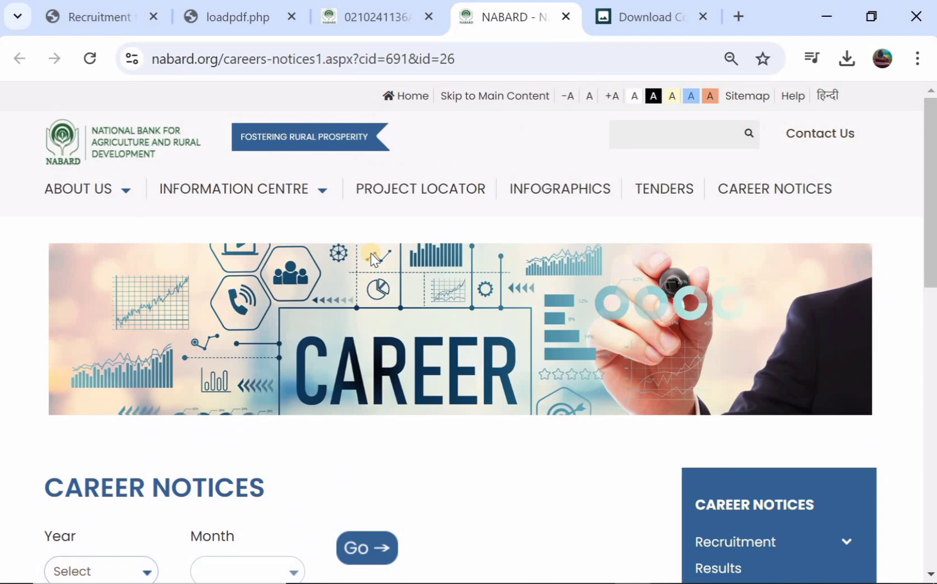
{"action": "scroll", "coordinate": [373, 260], "scroll_direction": "down", "scroll_amount": 4}
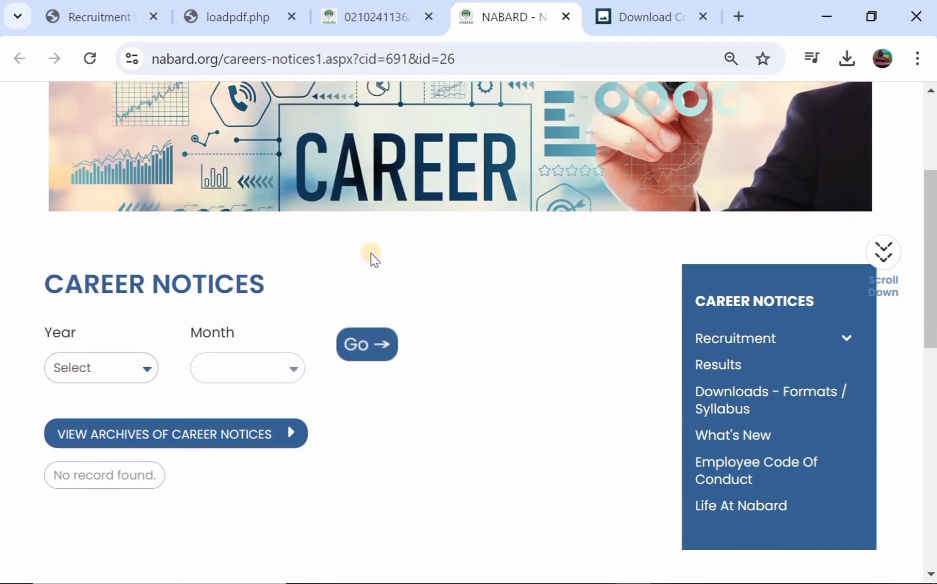
{"action": "scroll", "coordinate": [372, 260], "scroll_direction": "down", "scroll_amount": 1}
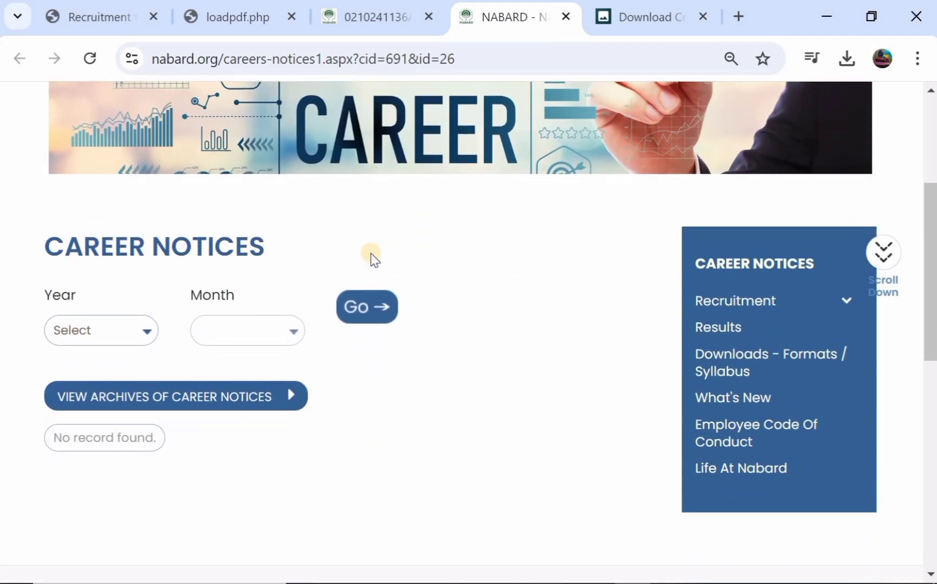